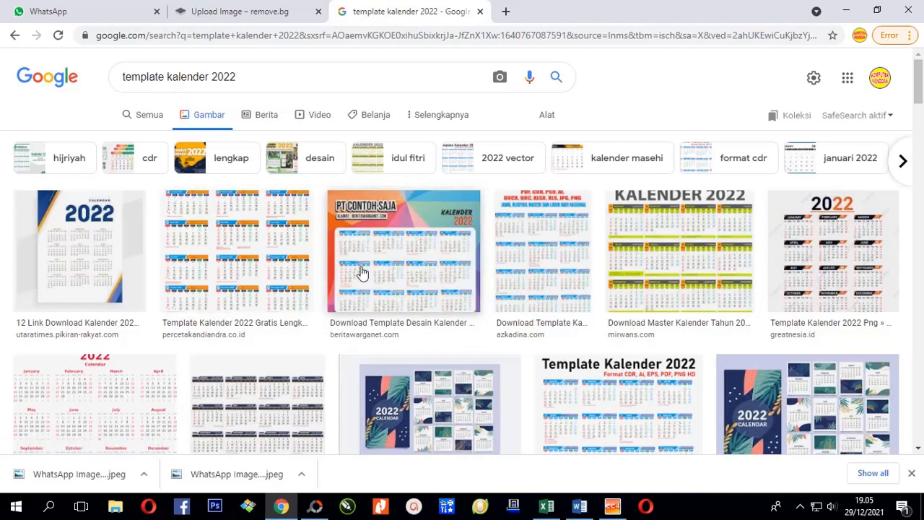
Step: Leave the 2022 template image results, look over the Word calendar, then switch to the Excel calendar
scroll(364, 273, down, 1)
scroll(364, 273, up, 1)
click(580, 506)
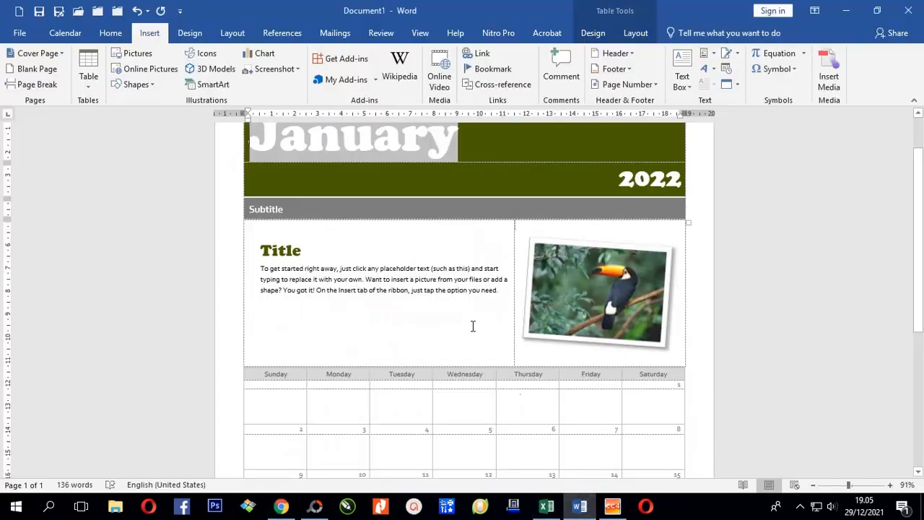
scroll(449, 293, down, 5)
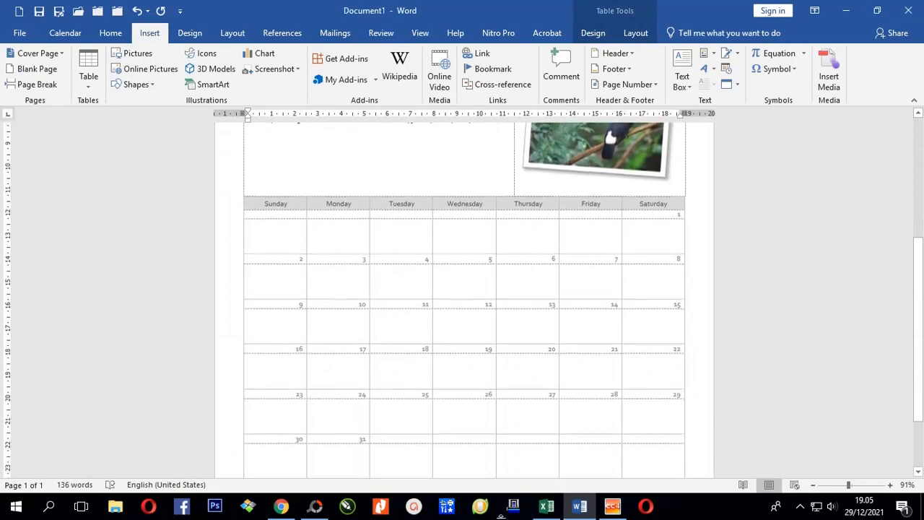
click(535, 494)
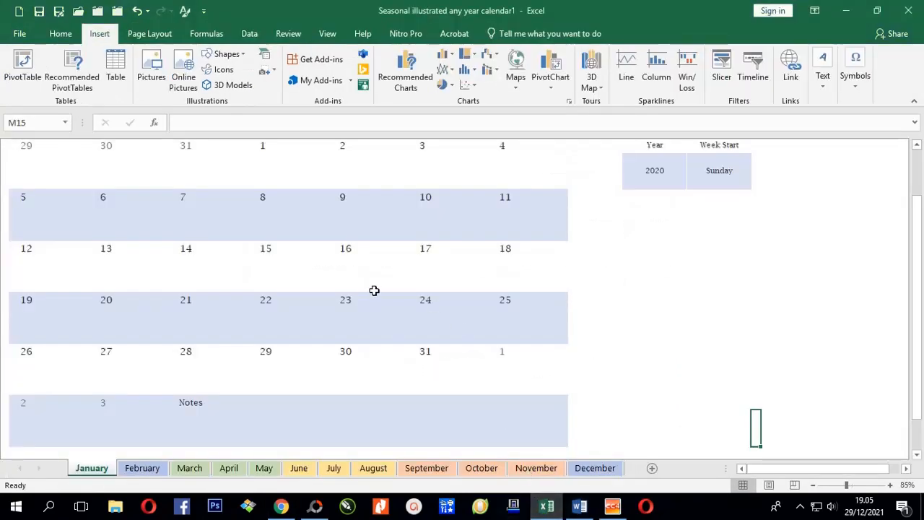
Step: Look over the January seasonal calendar sheet and pick empty cells below Calendar Settings
scroll(374, 281, up, 3)
ctrl+scroll(373, 274, down, 1)
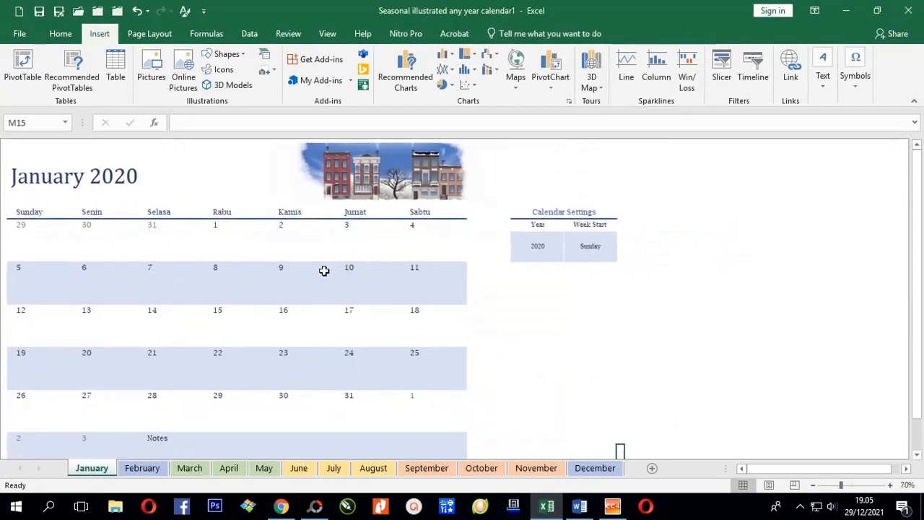
click(532, 295)
click(536, 335)
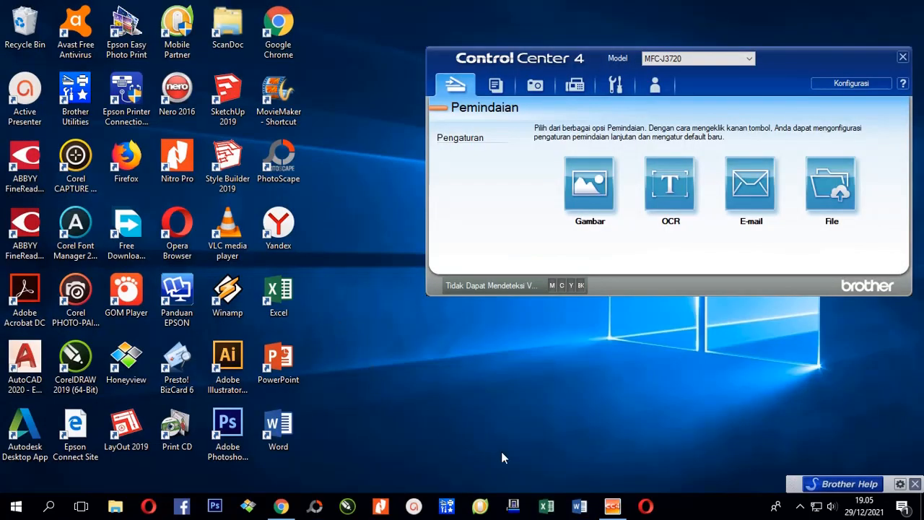
Step: Launch Word from the desktop and browse its template gallery, including Snapshot and Banner calendars
double_click(281, 426)
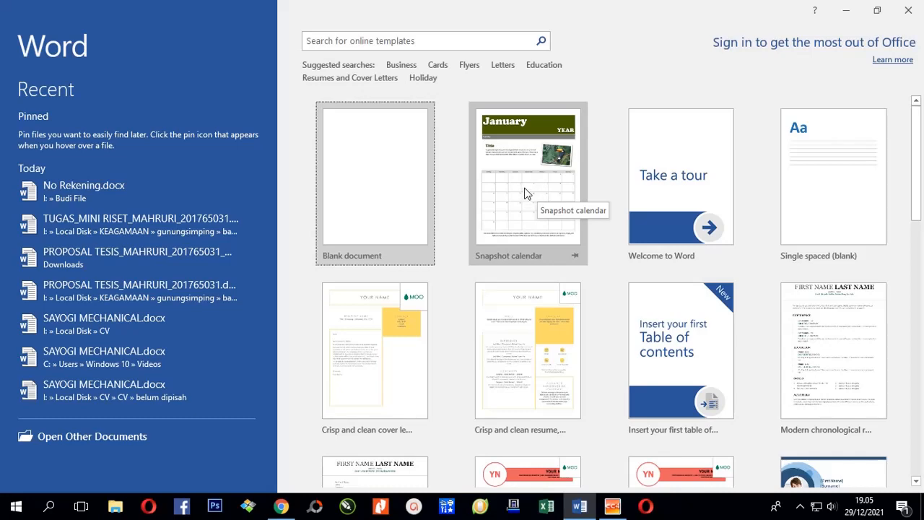
scroll(624, 267, down, 3)
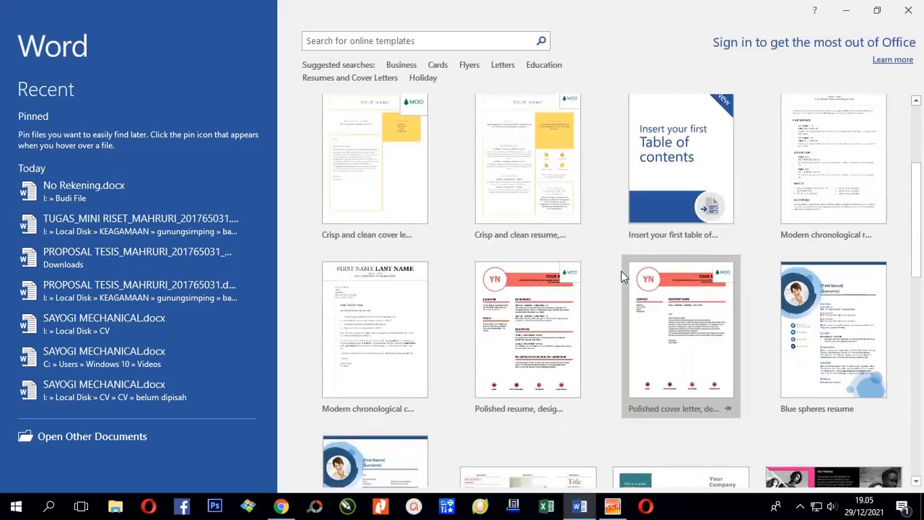
scroll(621, 271, down, 3)
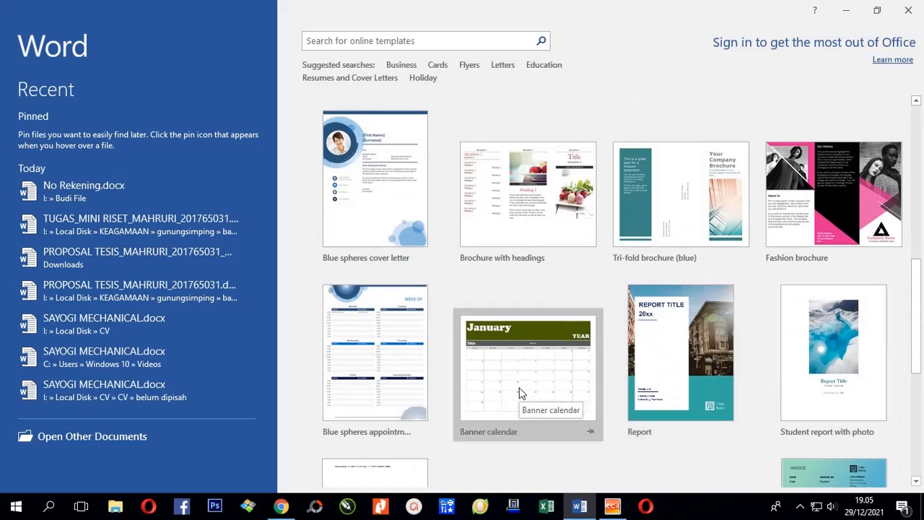
scroll(522, 394, up, 6)
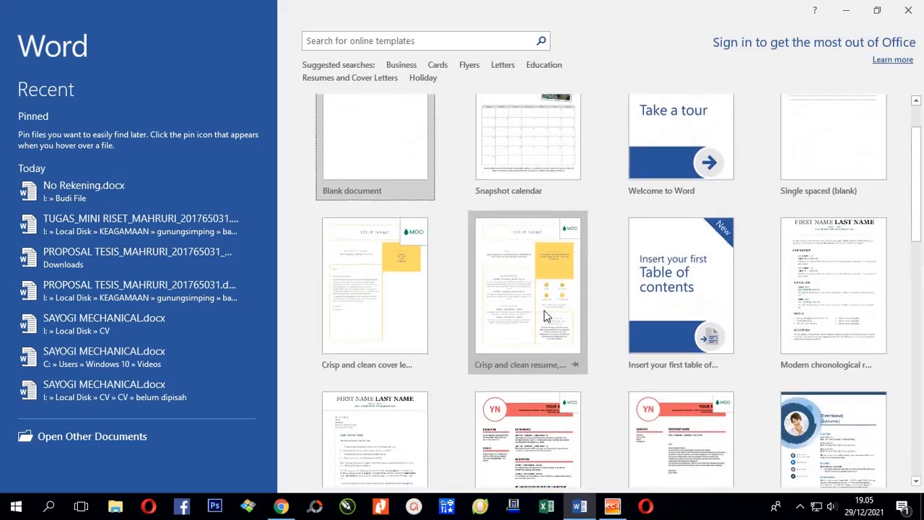
scroll(546, 311, up, 1)
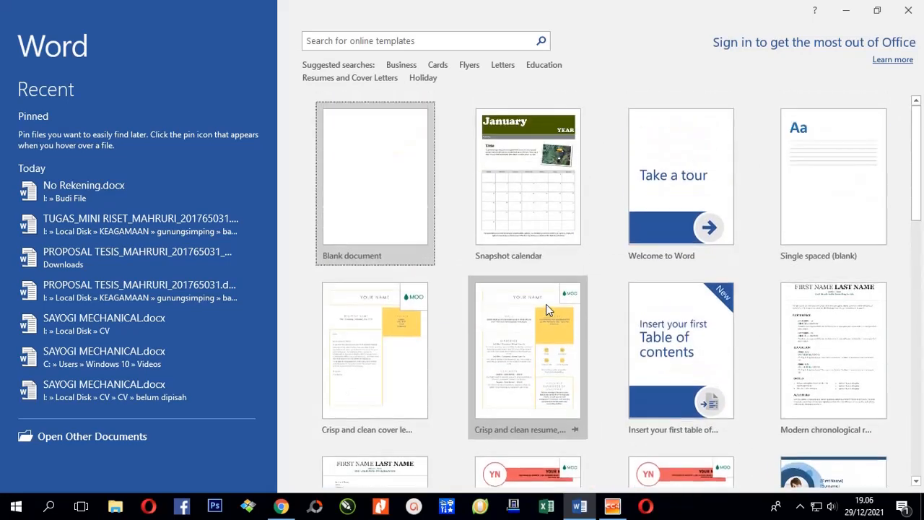
Step: Create a Snapshot calendar document from the template dated Januari 2022
click(529, 177)
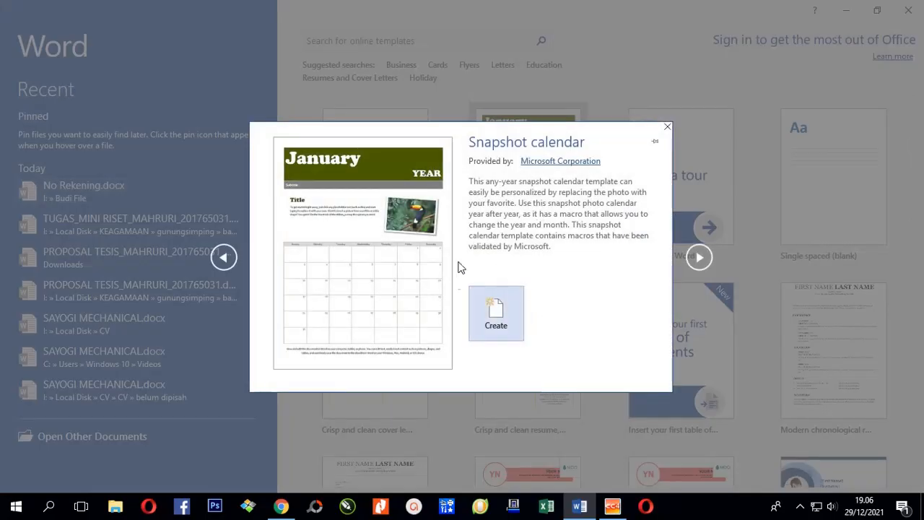
click(494, 315)
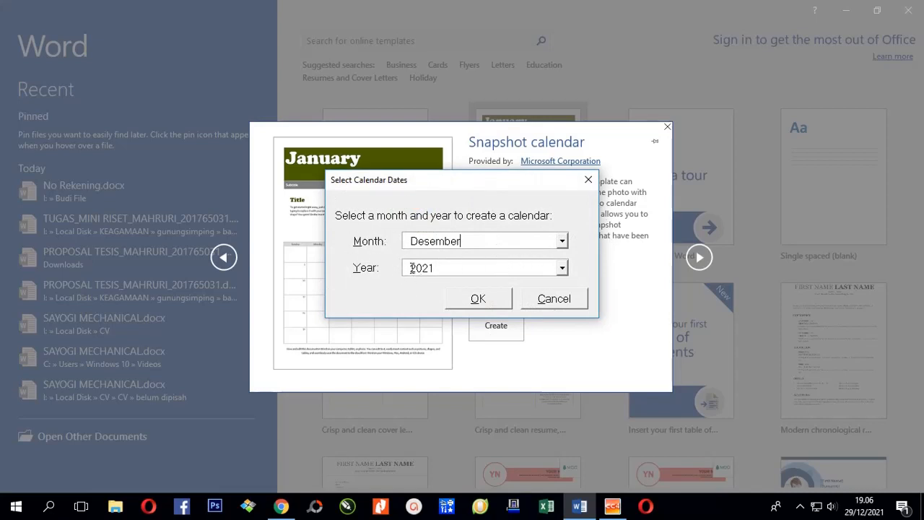
click(562, 268)
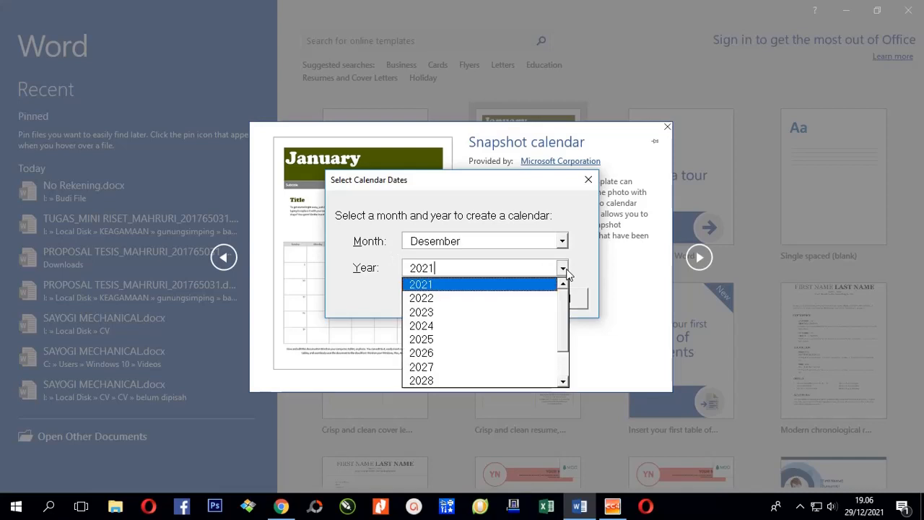
click(486, 305)
click(564, 242)
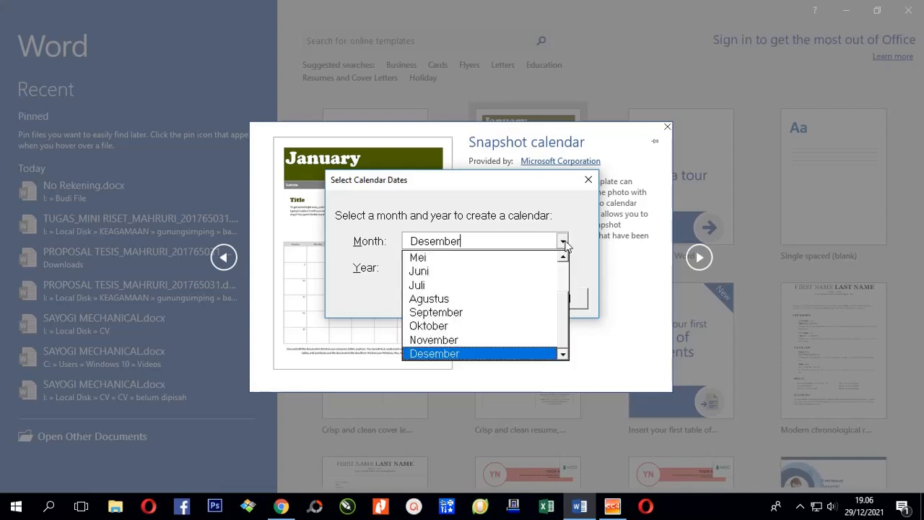
drag(569, 343, 568, 303)
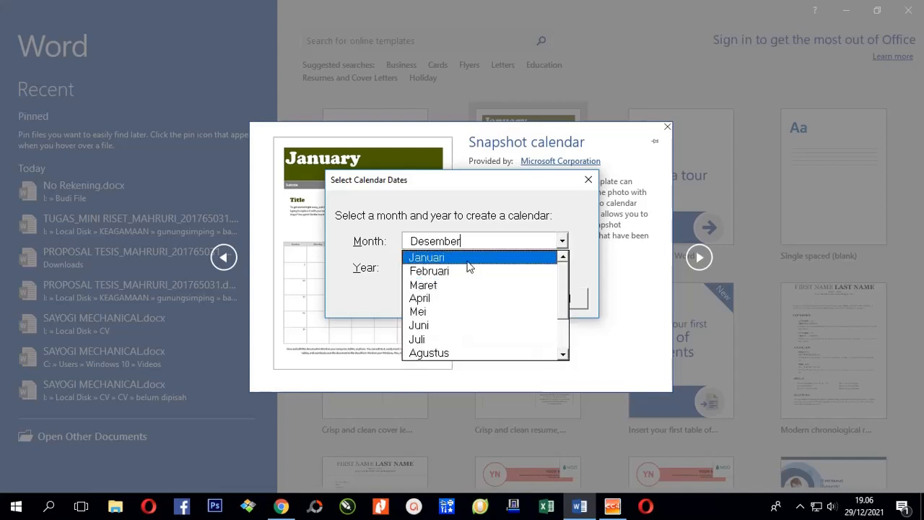
click(466, 256)
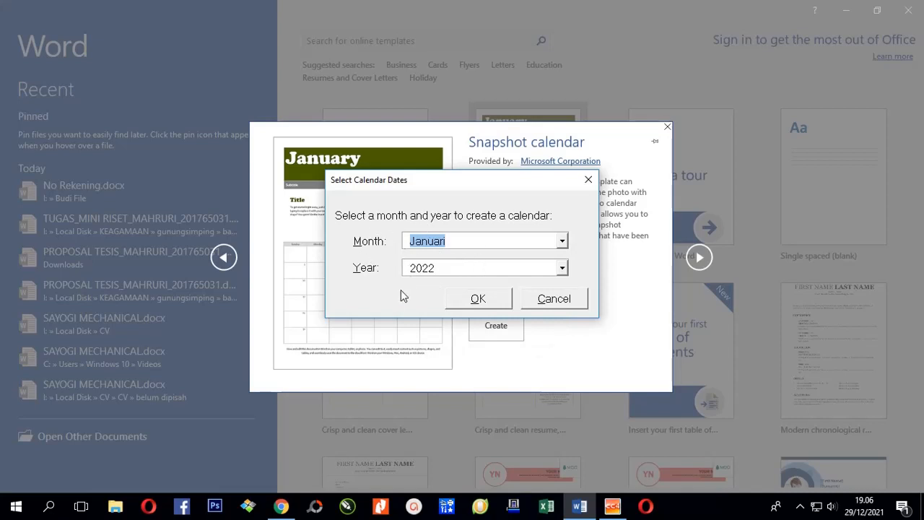
click(484, 299)
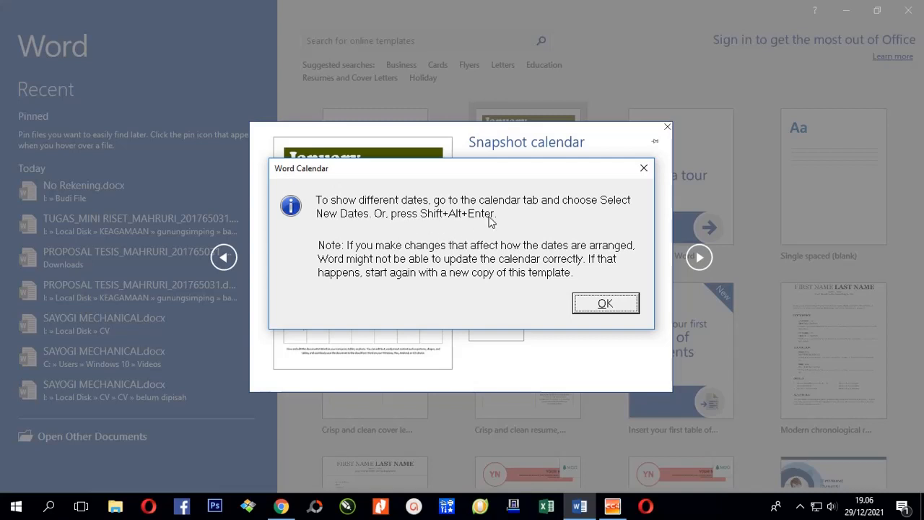
Step: Dismiss the calendar notice and make the 2–8 date row 16 pt
click(600, 303)
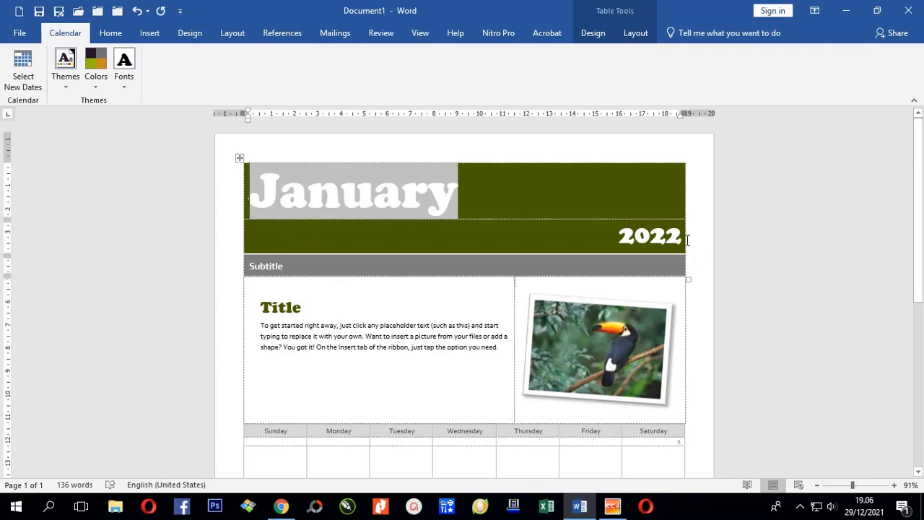
scroll(635, 289, down, 5)
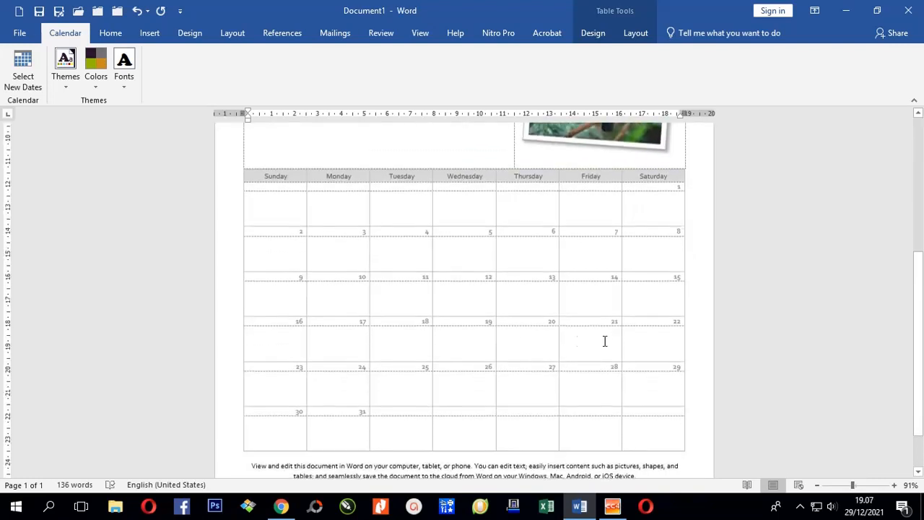
click(221, 238)
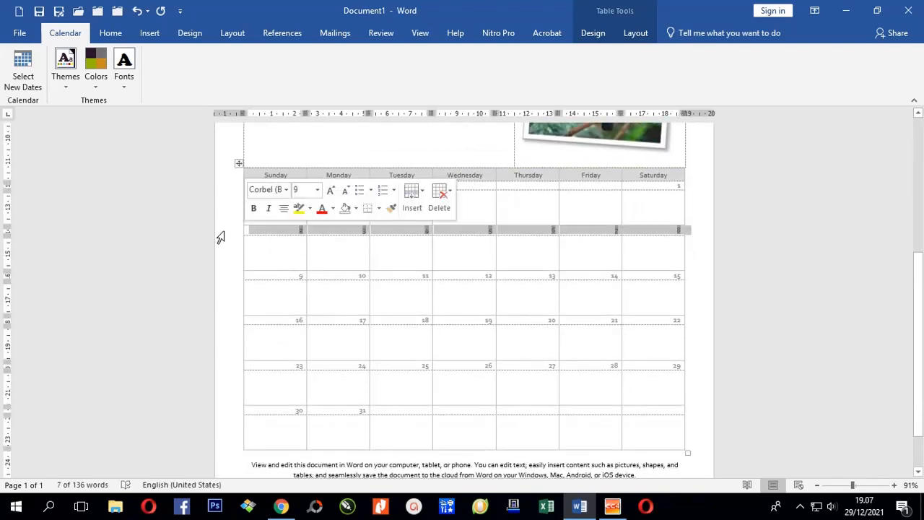
click(317, 189)
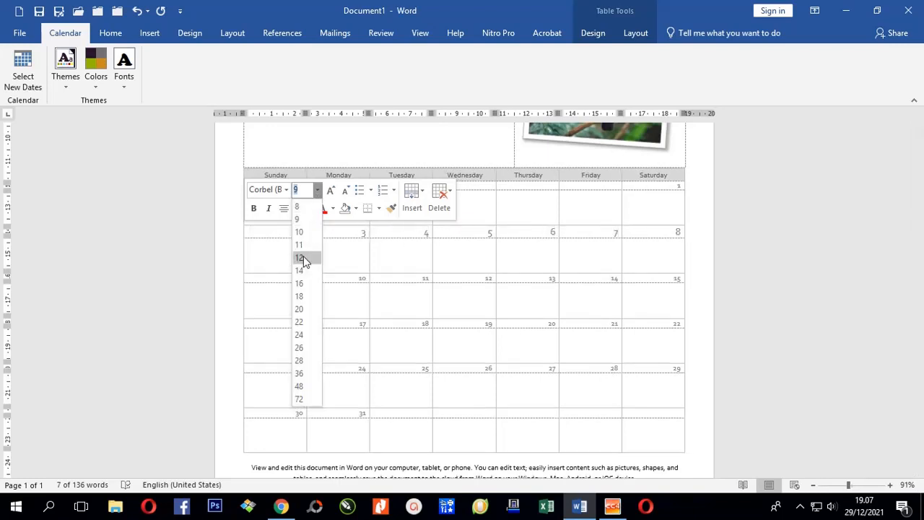
click(301, 282)
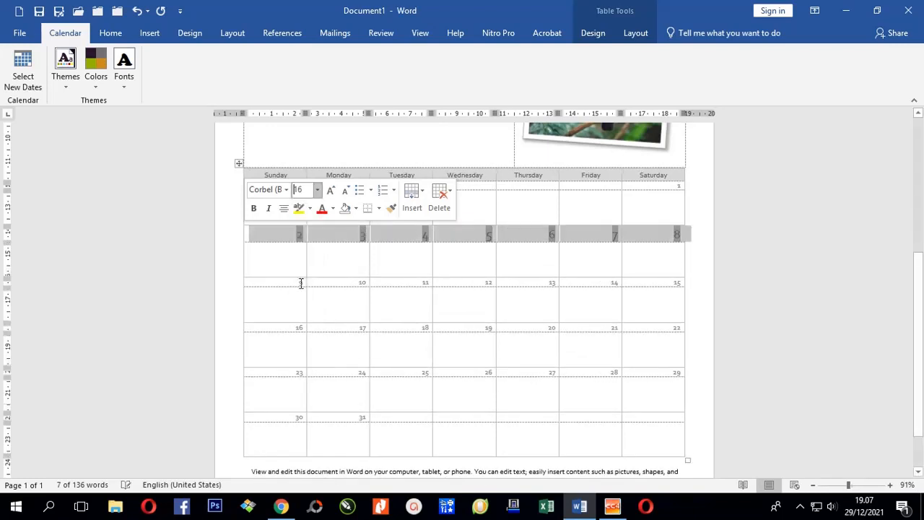
Step: Apply the Arial Black-Arial theme fonts to the calendar
click(112, 34)
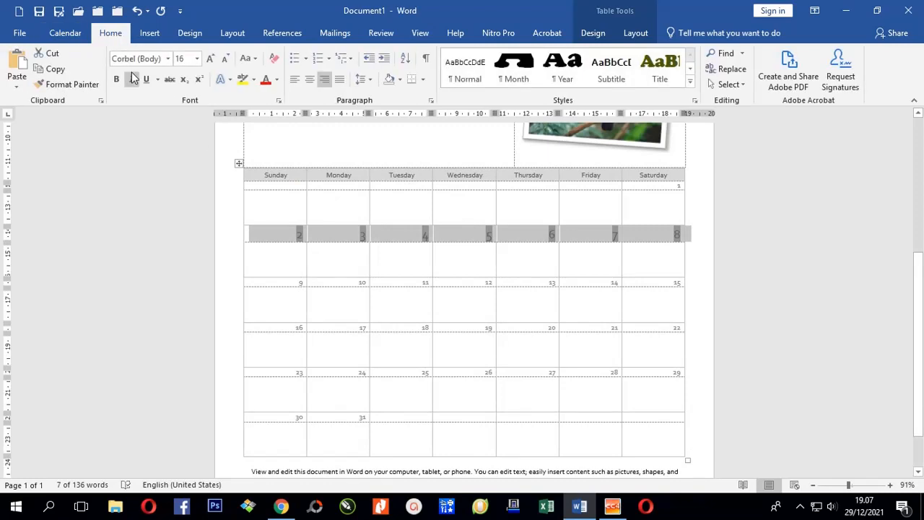
click(65, 33)
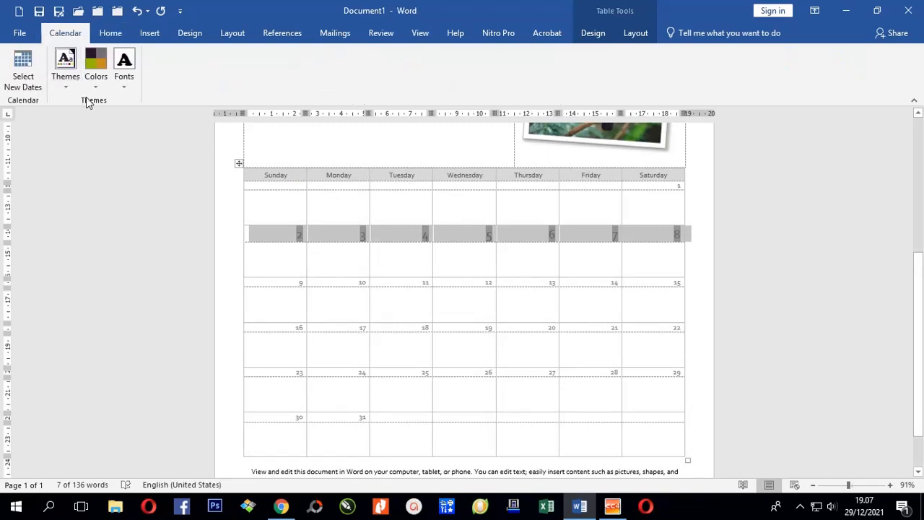
click(124, 78)
scroll(194, 354, down, 10)
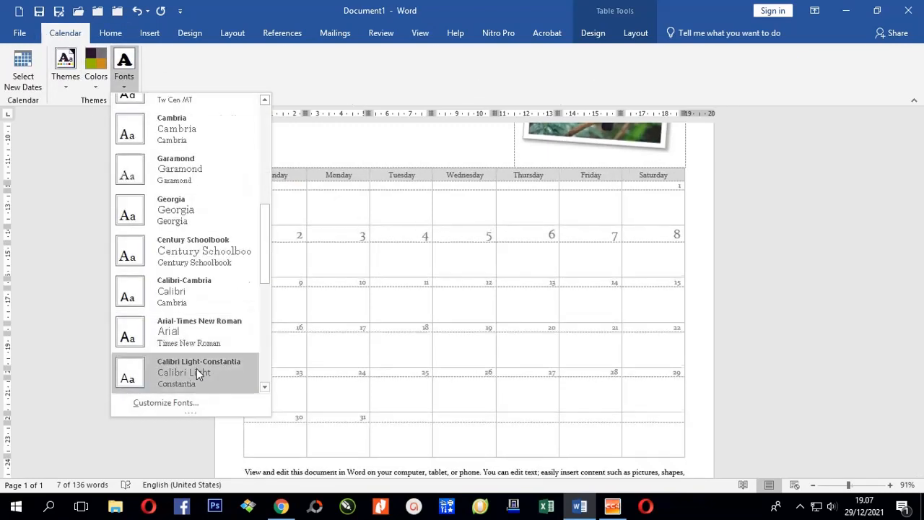
click(202, 242)
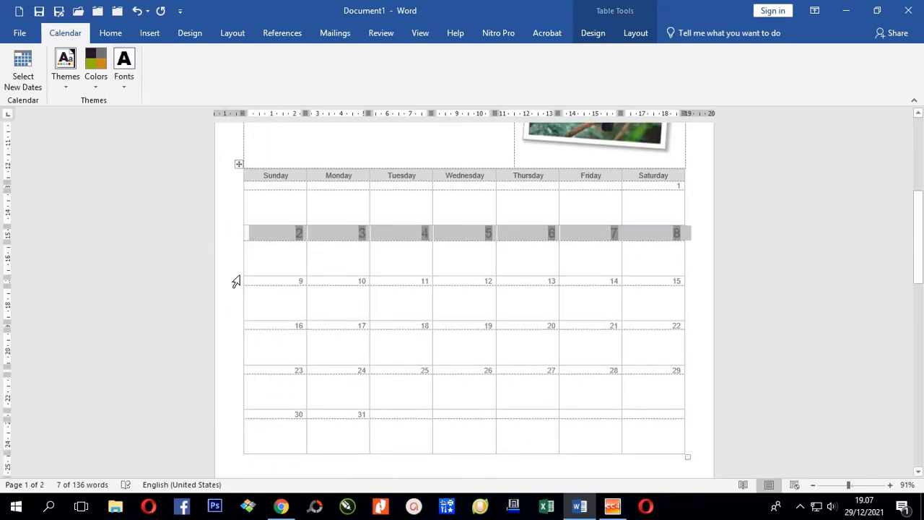
Step: Copy the 2–8 row's 16 pt formatting onto the rows 9–15, 16–22, 23–29 and 30–31
click(110, 33)
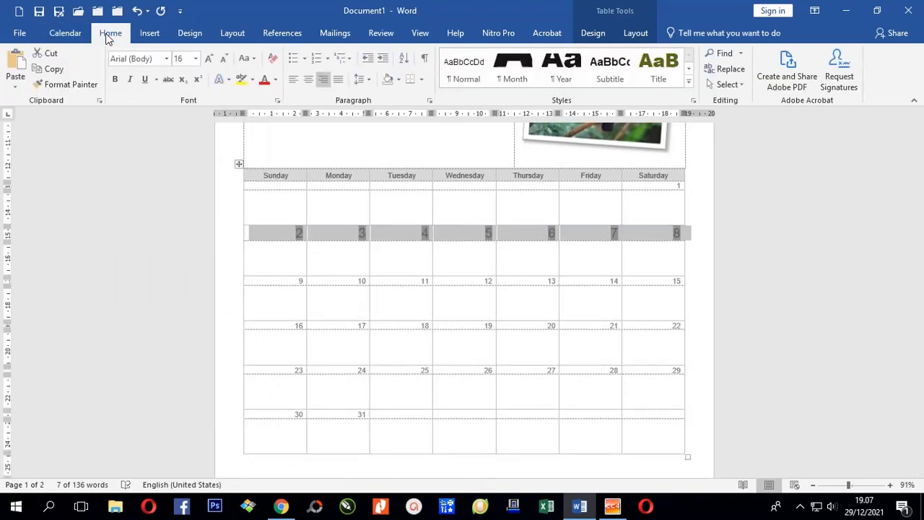
double_click(70, 85)
click(226, 283)
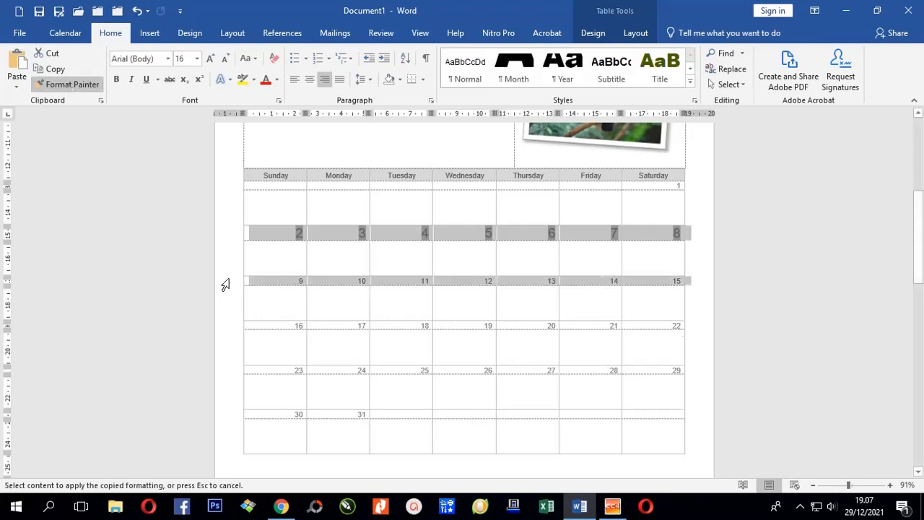
click(227, 332)
click(71, 84)
click(221, 383)
scroll(222, 383, down, 2)
click(71, 85)
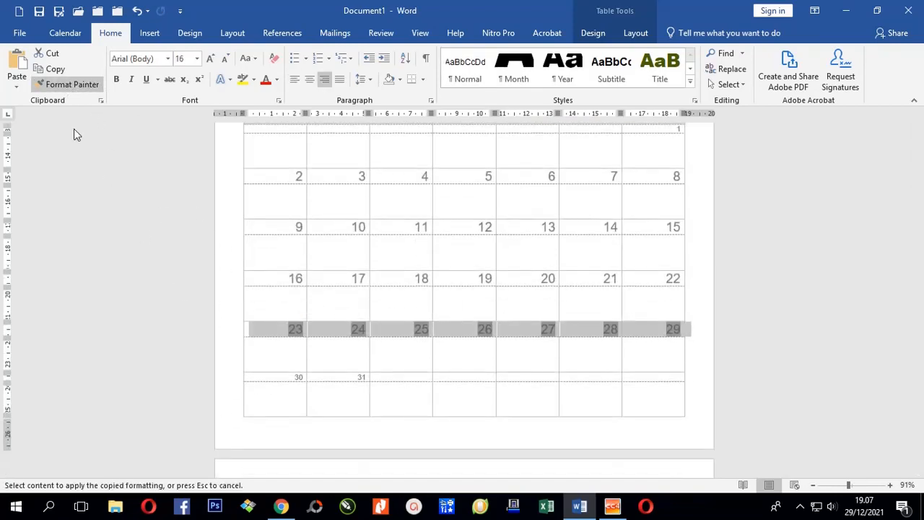
click(225, 377)
scroll(660, 344, down, 2)
scroll(491, 266, up, 7)
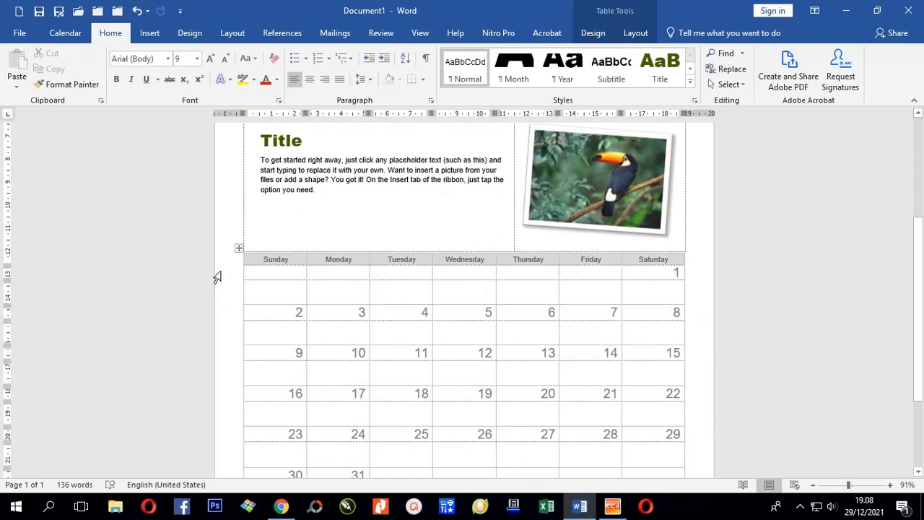
Step: Select every calendar date row from 1 through 31
click(217, 276)
scroll(506, 332, down, 3)
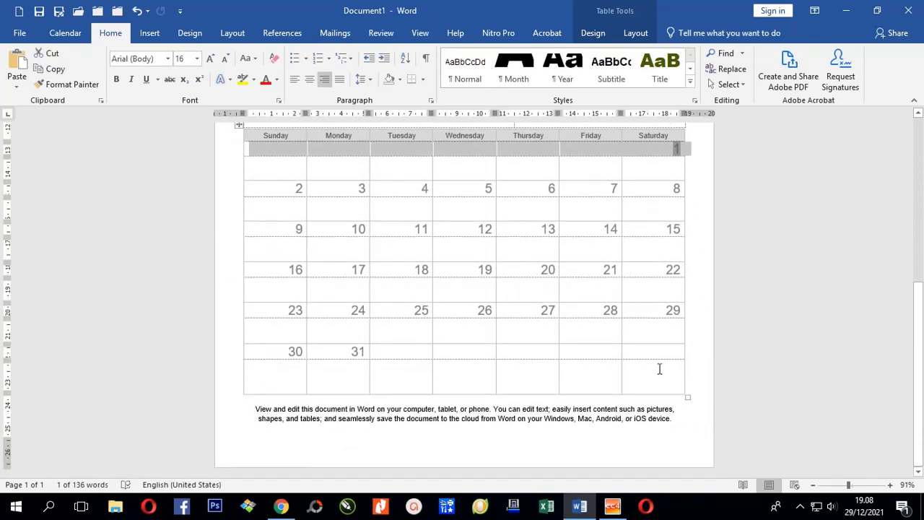
shift+click(671, 373)
scroll(301, 288, up, 2)
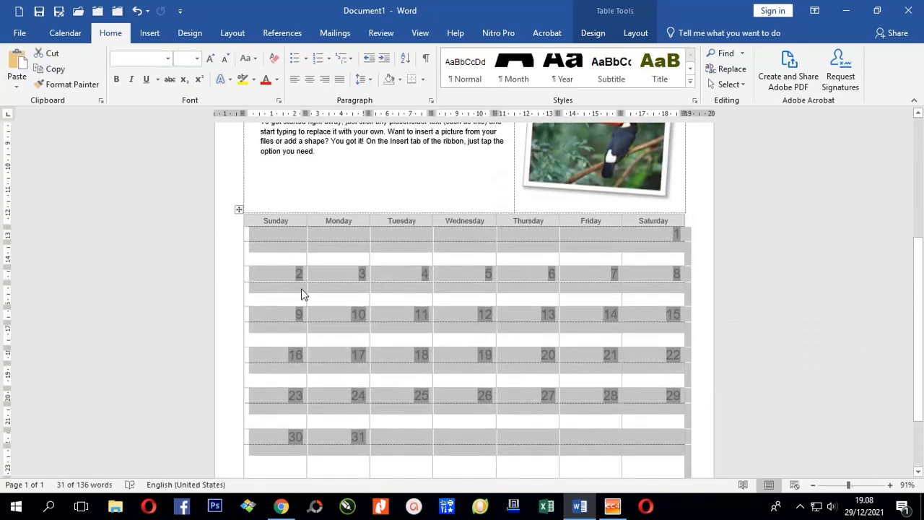
Step: Make the date numbers 1–31 dark red and bold, then clear the selection
click(226, 234)
drag(227, 235, 235, 483)
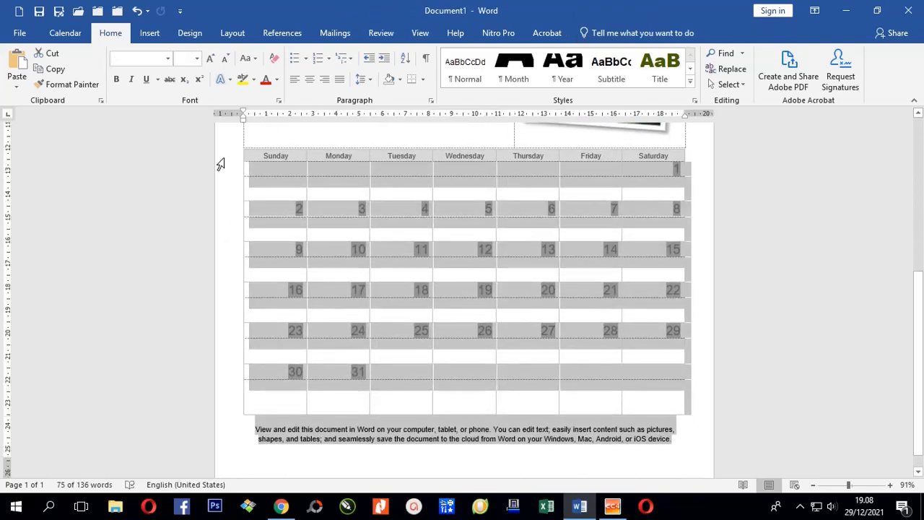
drag(222, 175, 221, 399)
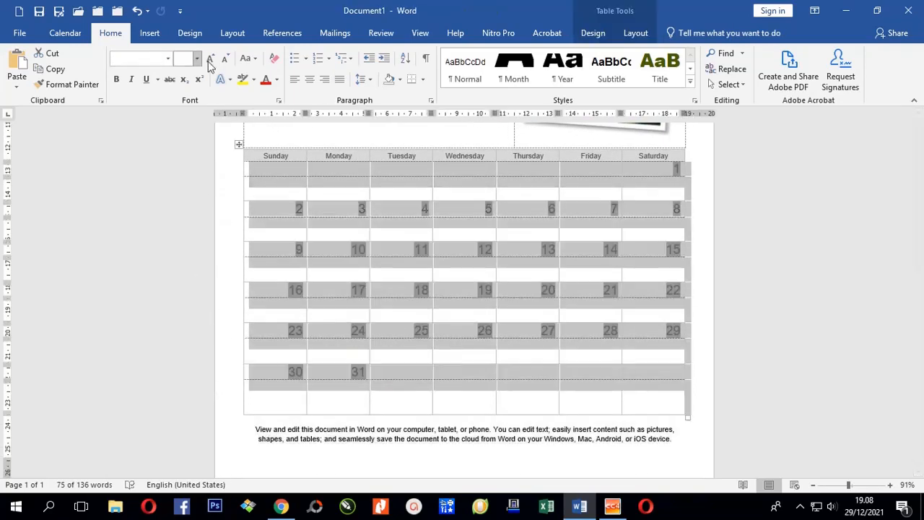
click(276, 80)
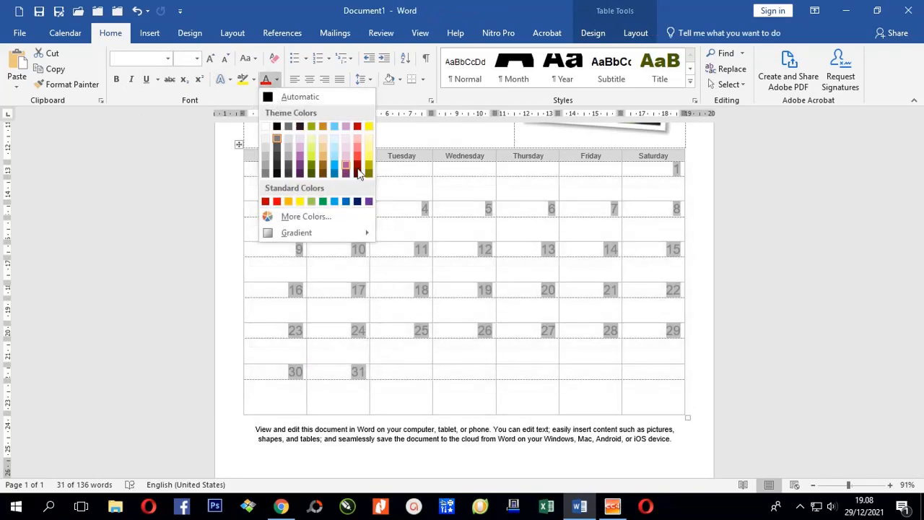
click(358, 173)
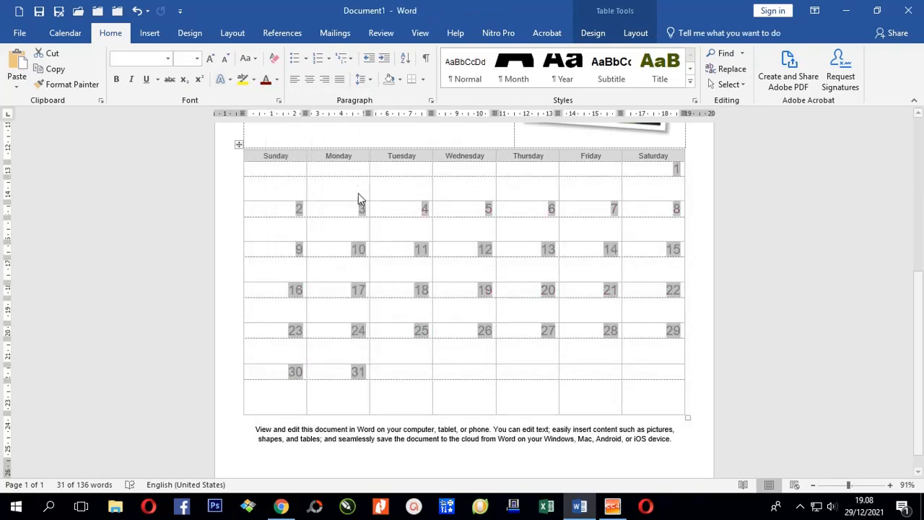
click(117, 80)
scroll(700, 262, up, 1)
click(700, 262)
scroll(660, 287, down, 1)
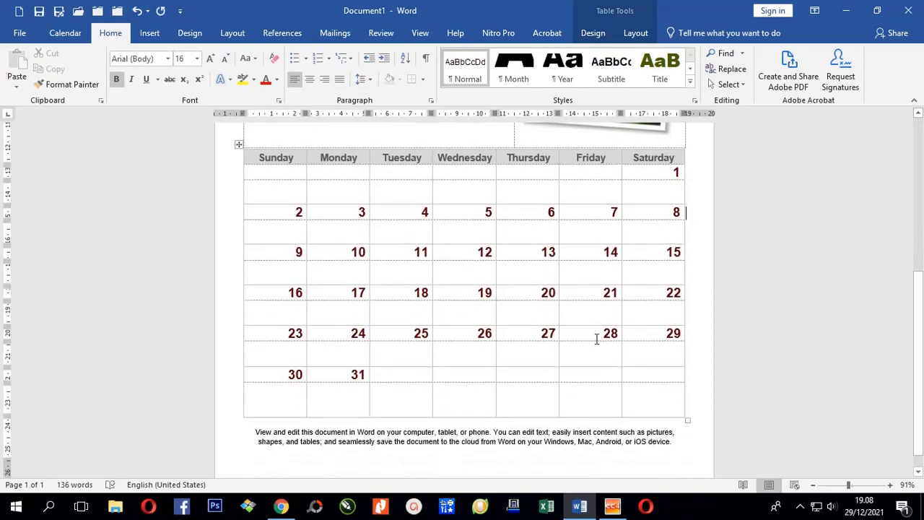
click(268, 426)
scroll(337, 330, up, 4)
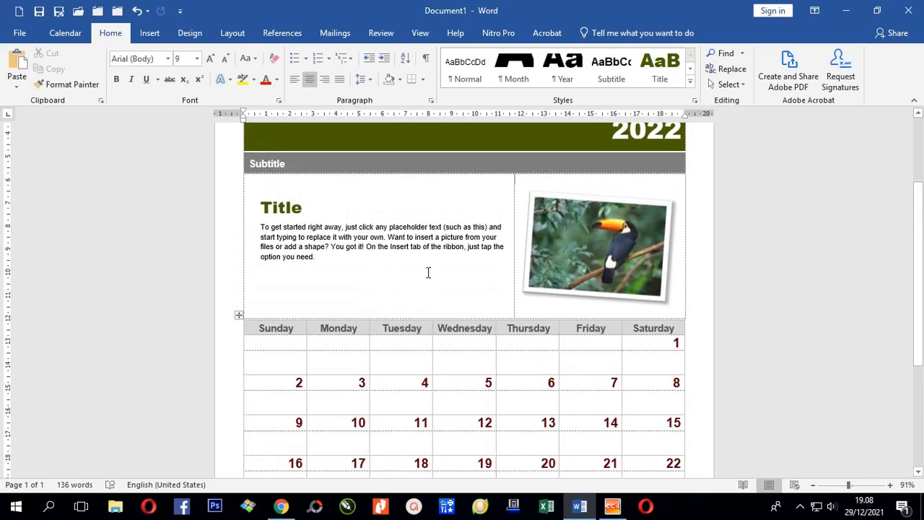
Step: Replace the toucan picture with IMG_20210801_143503_273.jpg and enlarge it in the header
click(564, 258)
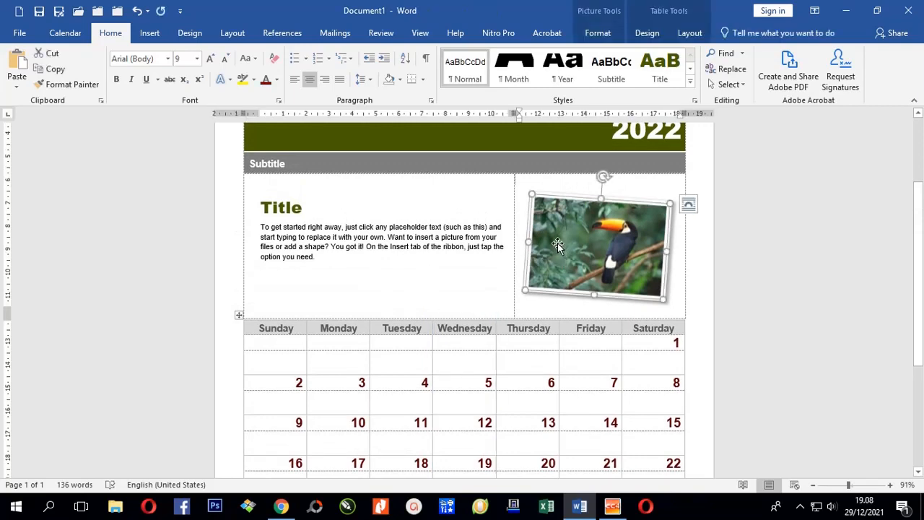
right_click(554, 241)
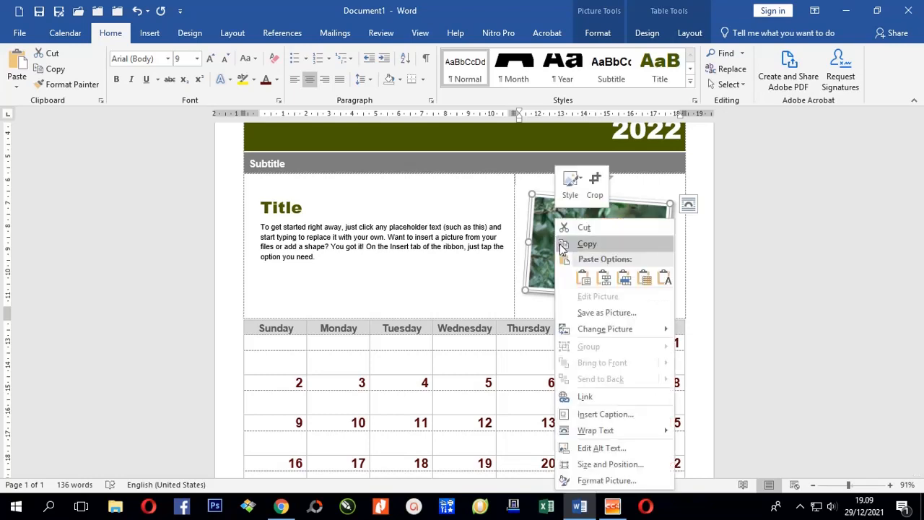
mouse_move(613, 329)
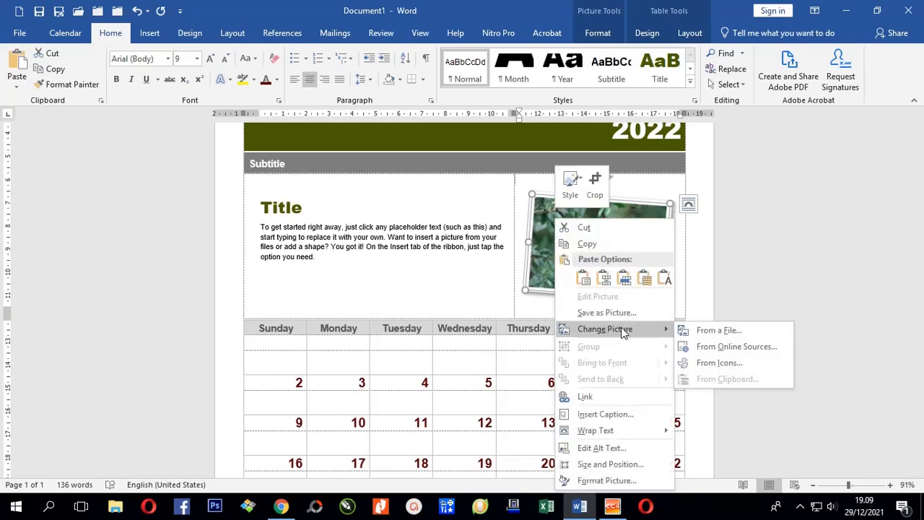
click(704, 330)
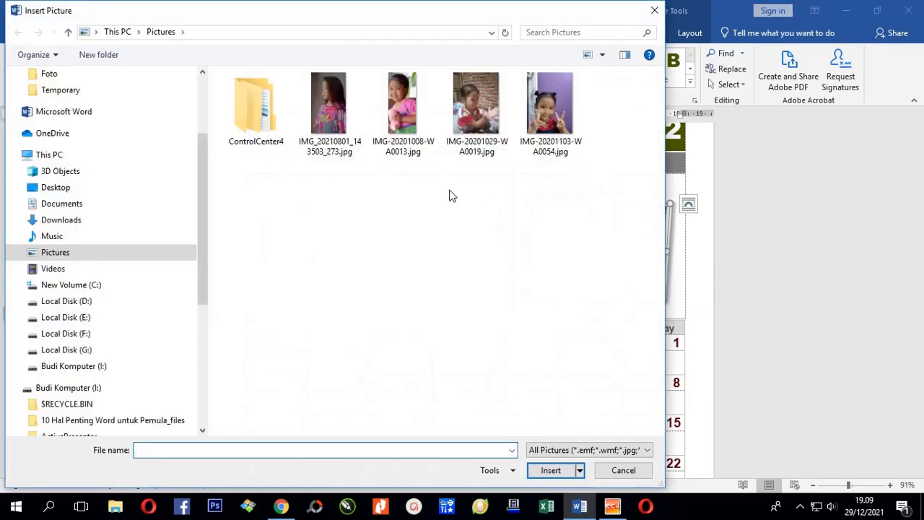
click(327, 117)
click(550, 470)
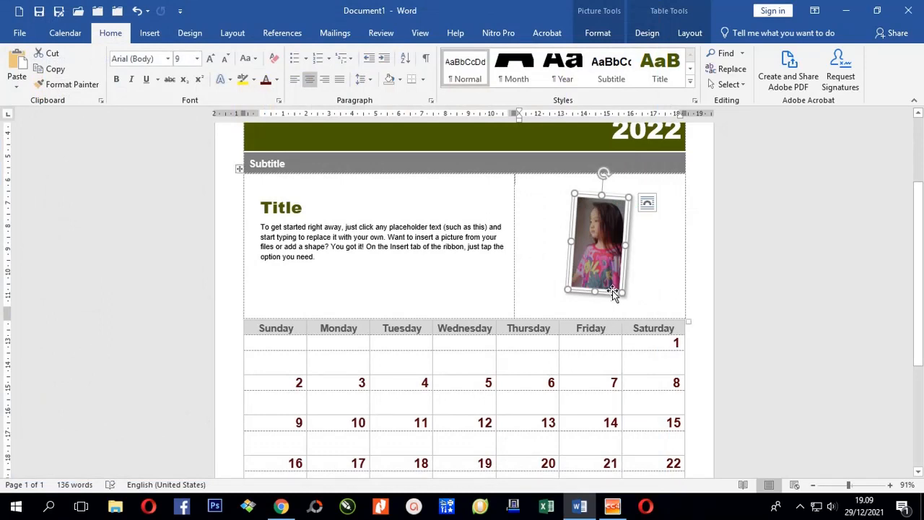
drag(623, 293, 640, 336)
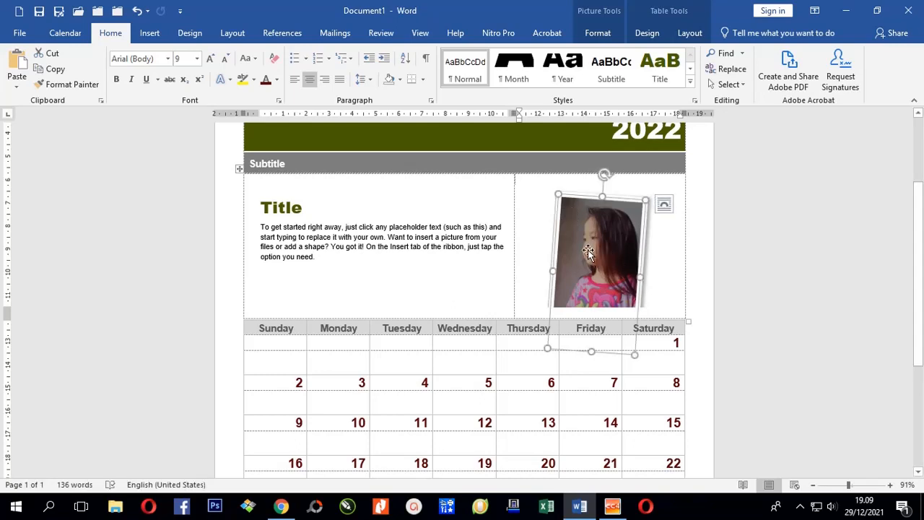
drag(617, 238, 584, 240)
Step: Set the photo behind text, move it up slightly and straighten its tilt
right_click(582, 224)
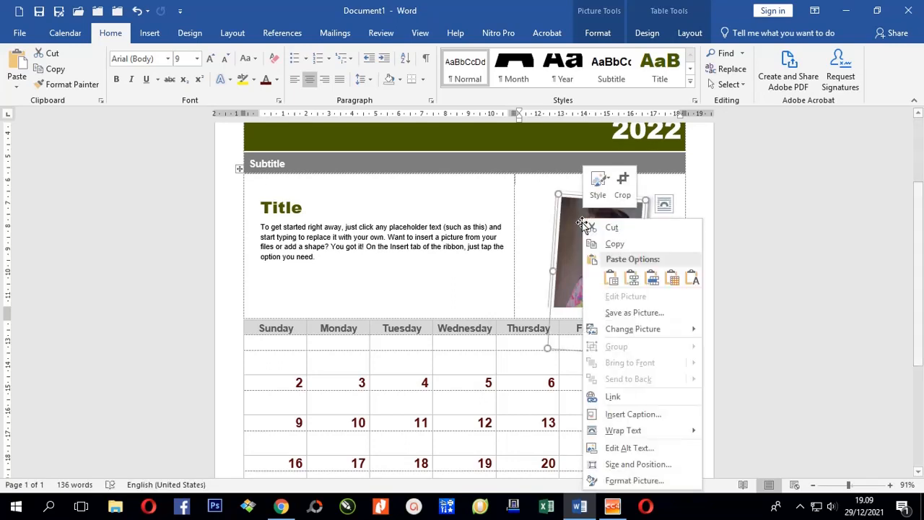
mouse_move(629, 434)
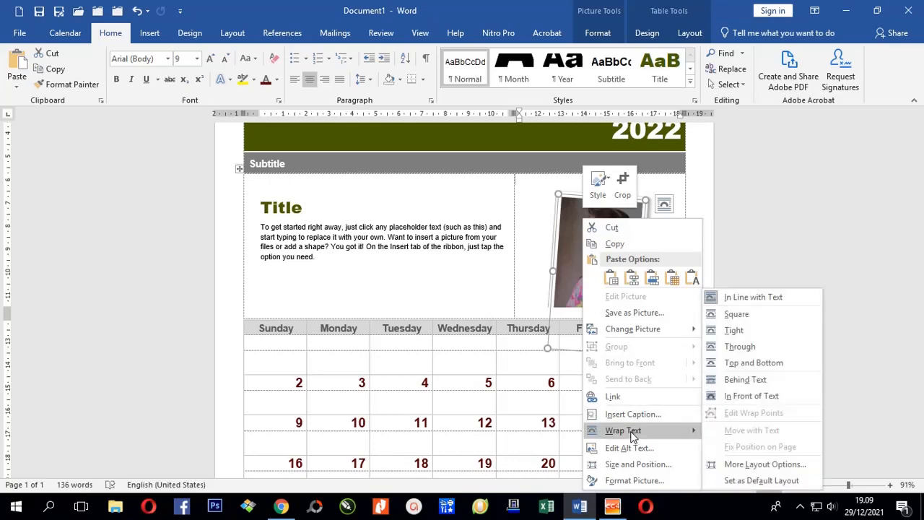
click(738, 383)
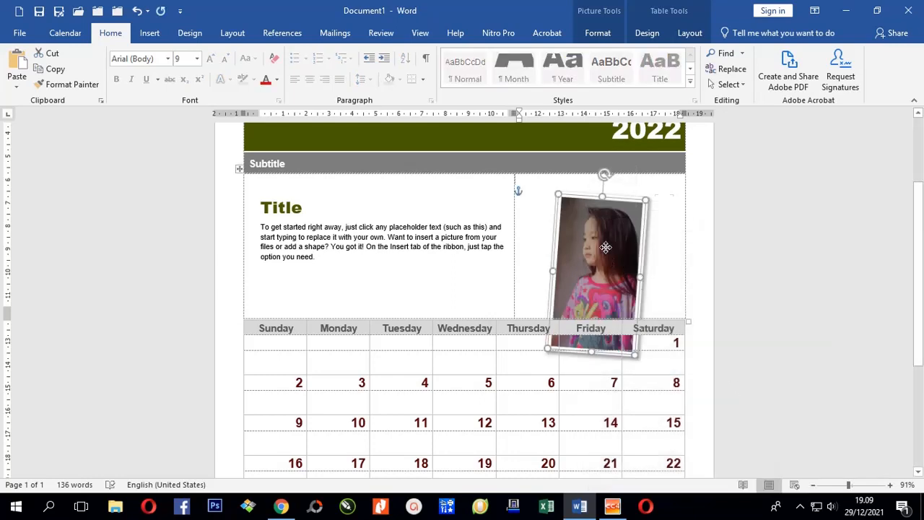
drag(608, 254, 604, 240)
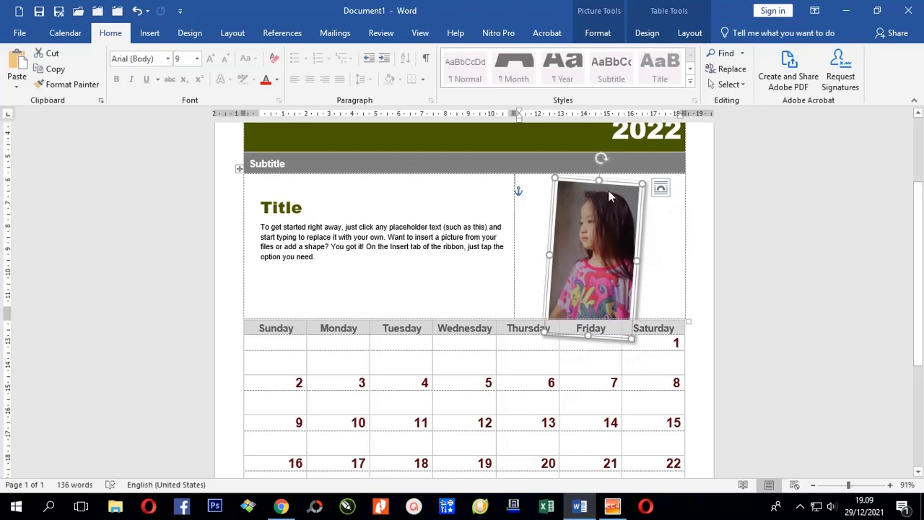
drag(602, 158, 594, 156)
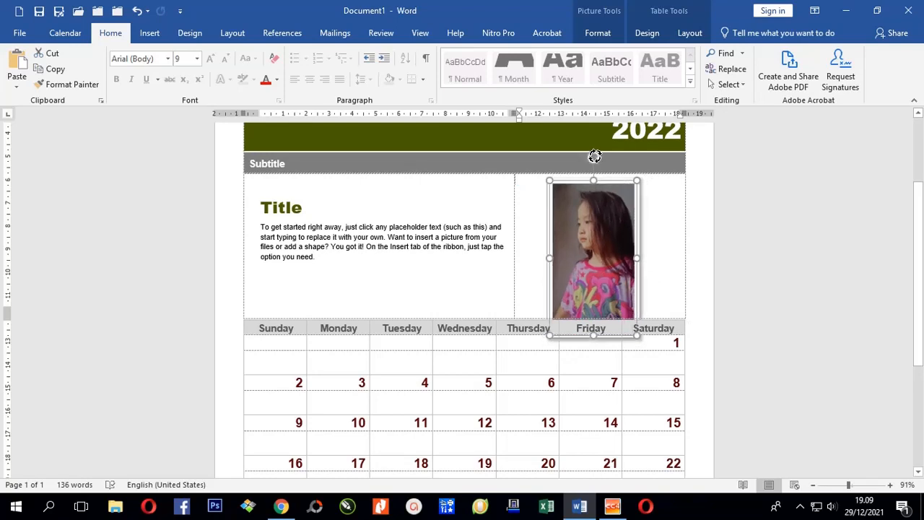
Step: Crop the photo's bottom above the weekday row and nudge it into its cell
double_click(612, 233)
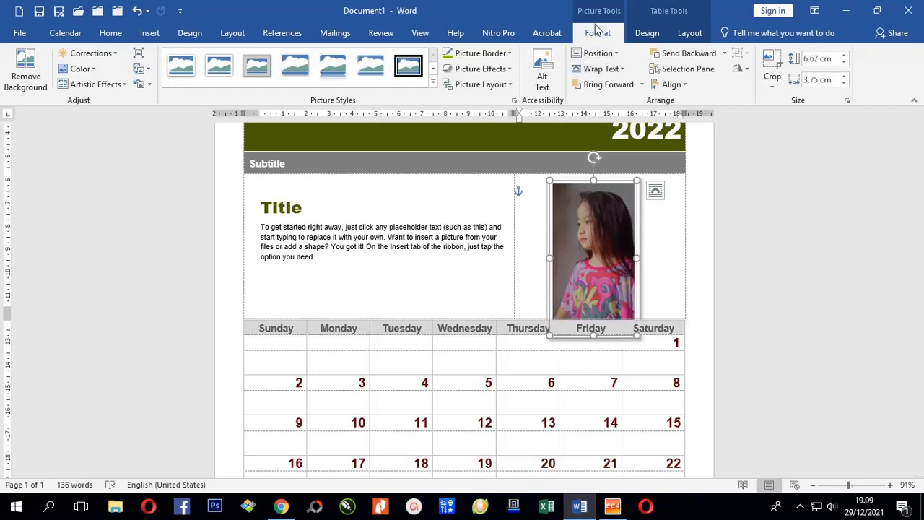
click(772, 67)
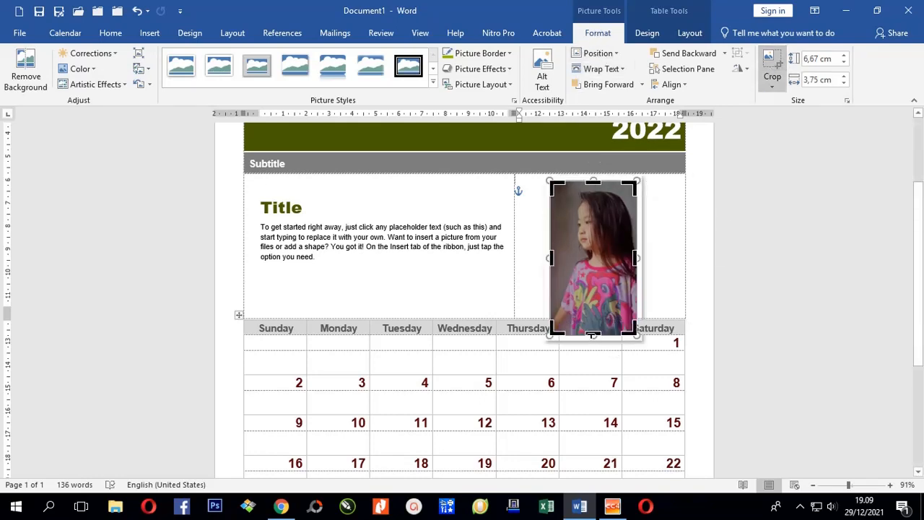
drag(590, 334, 591, 312)
click(699, 328)
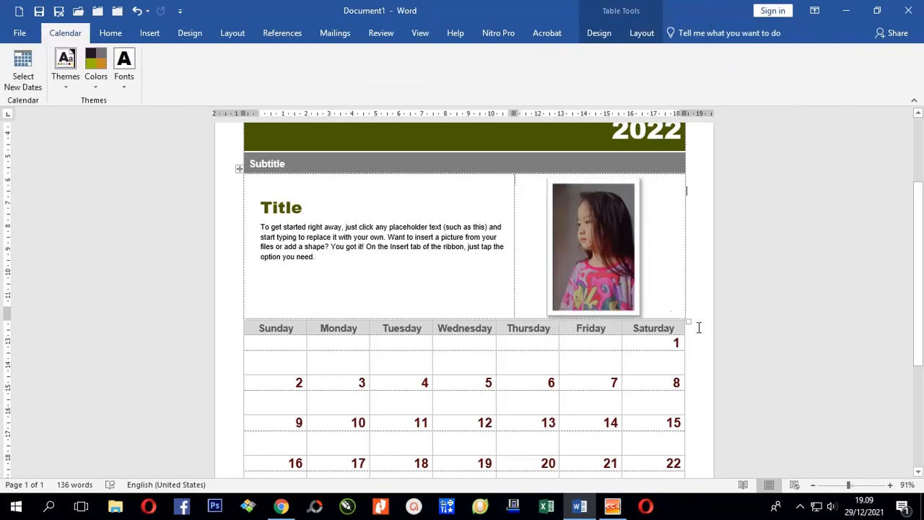
drag(594, 246, 603, 243)
click(707, 287)
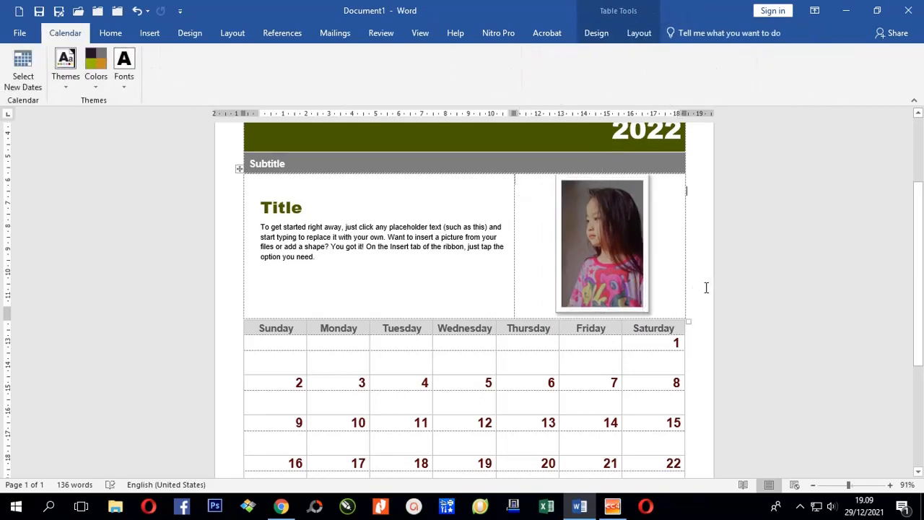
Step: Change the subtitle to 'Kalender Untuk Saya Sendiri'
scroll(491, 296, up, 3)
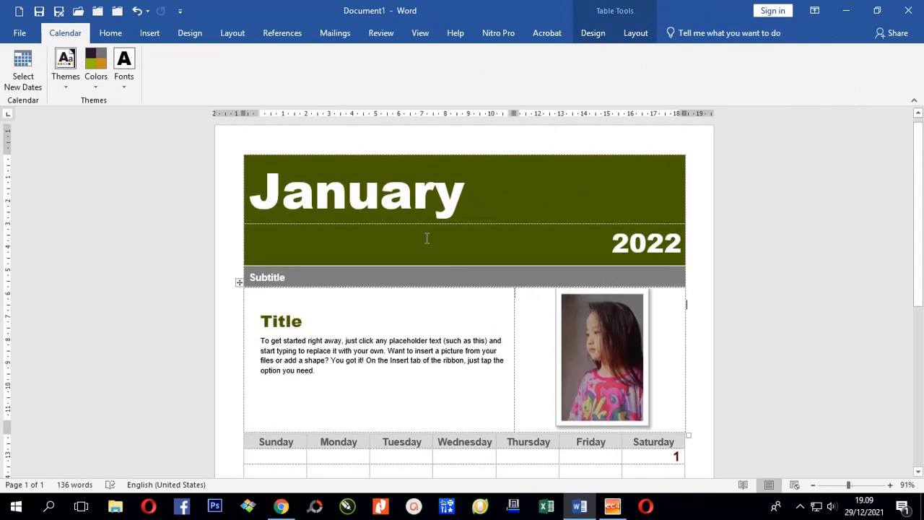
scroll(326, 302, down, 1)
click(282, 248)
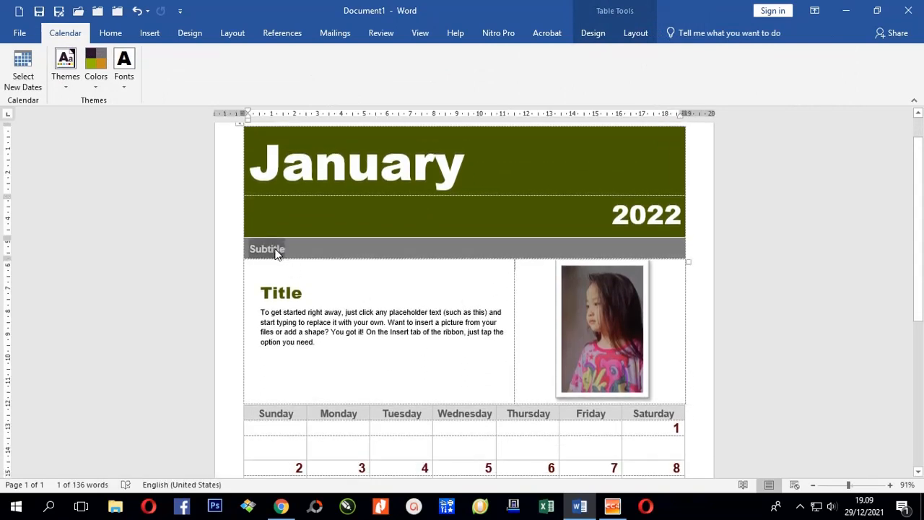
text(Kalender Untuk Saya Sendiri)
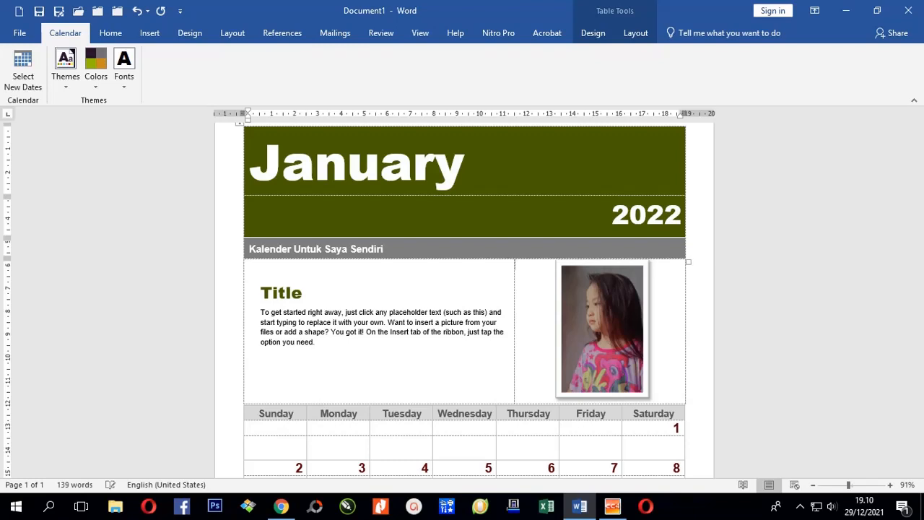
Step: Change the title to 'Tahun Baru Yang Indah', fixing the 'Barau' typo
click(278, 292)
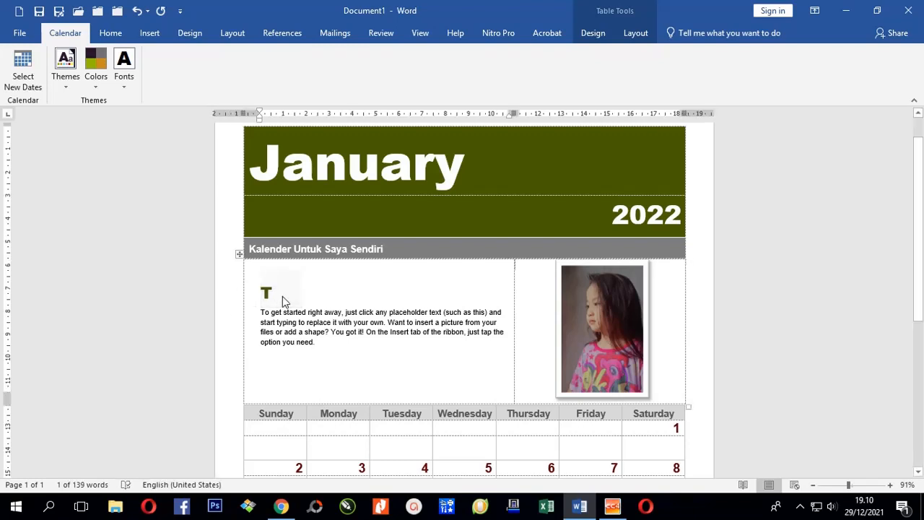
text(Tahun Barau Yang Indah)
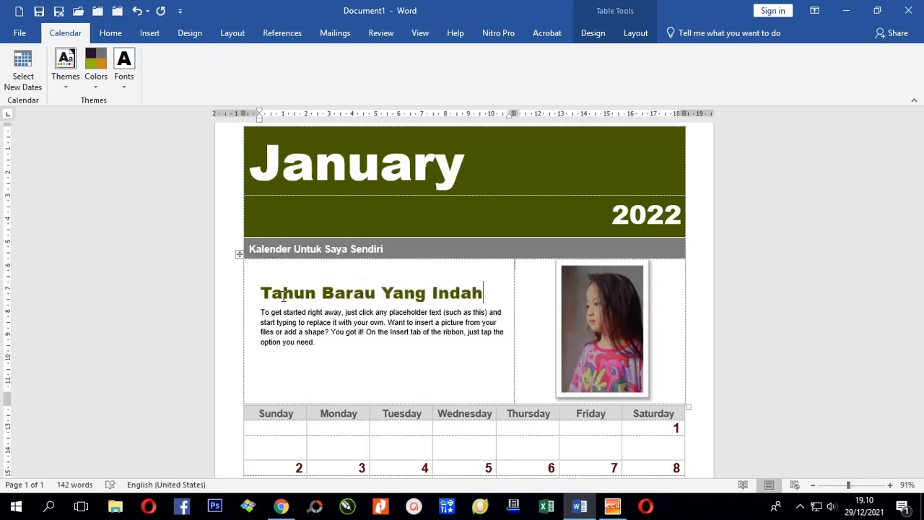
key(Delete)
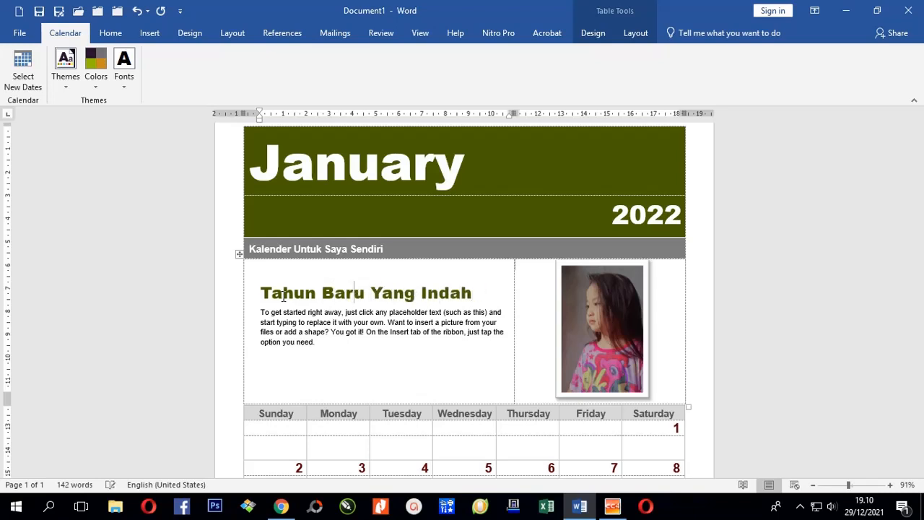
click(305, 315)
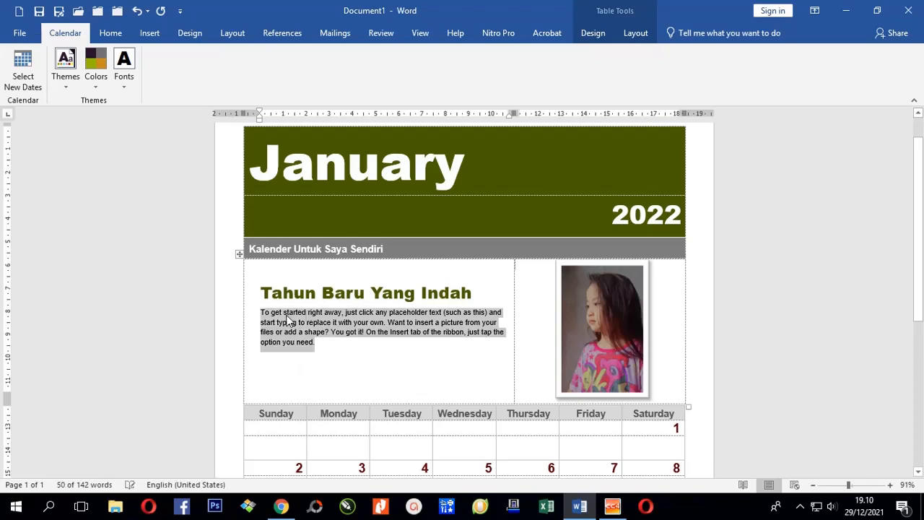
scroll(356, 326, down, 7)
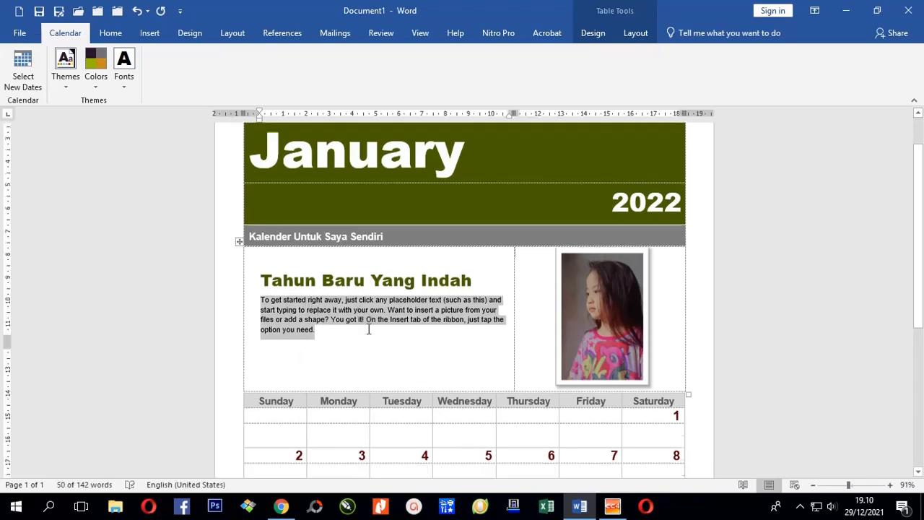
click(217, 387)
scroll(414, 415, up, 5)
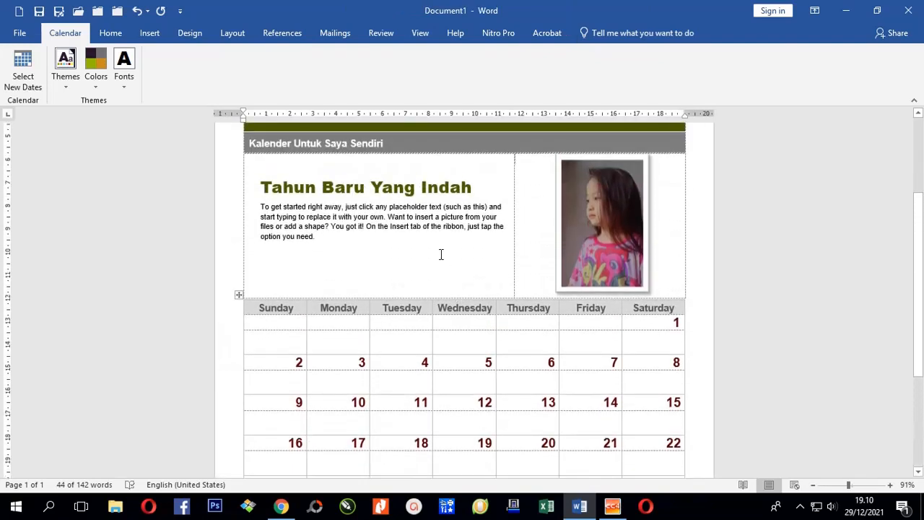
click(441, 254)
scroll(679, 332, up, 1)
click(707, 315)
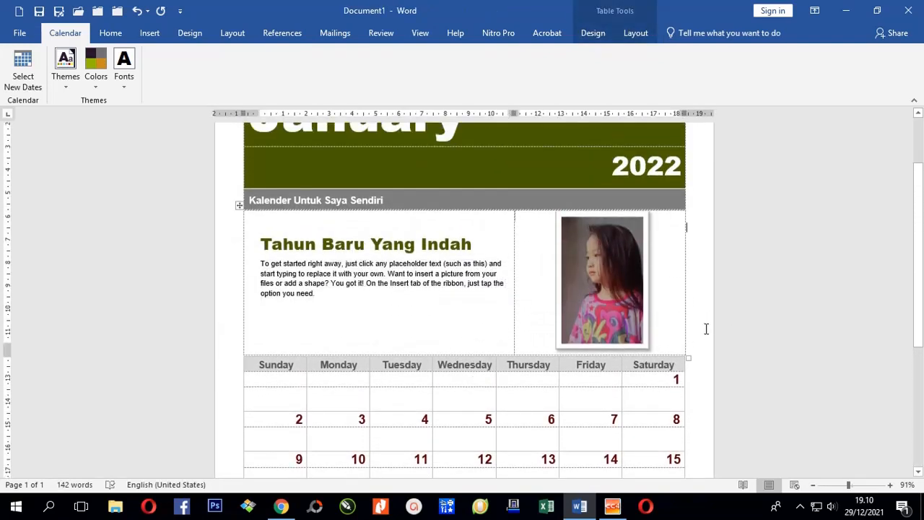
scroll(705, 327, up, 2)
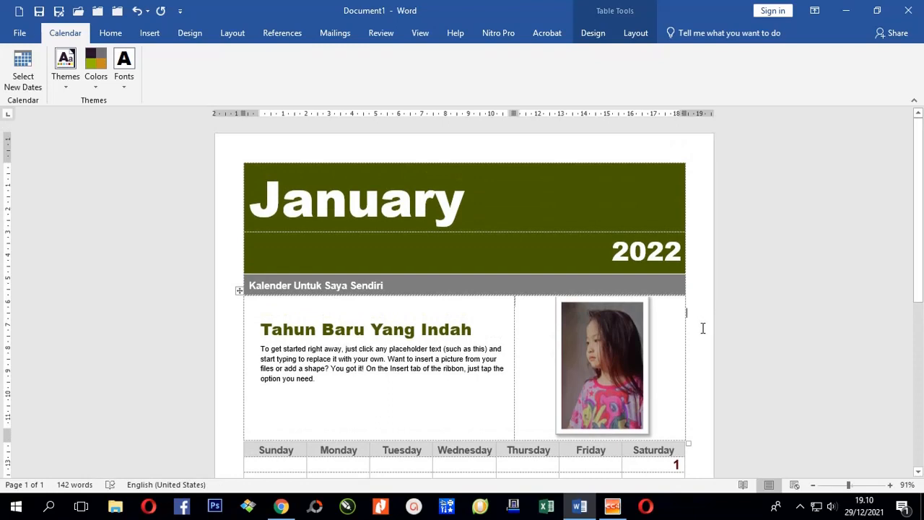
scroll(702, 329, down, 5)
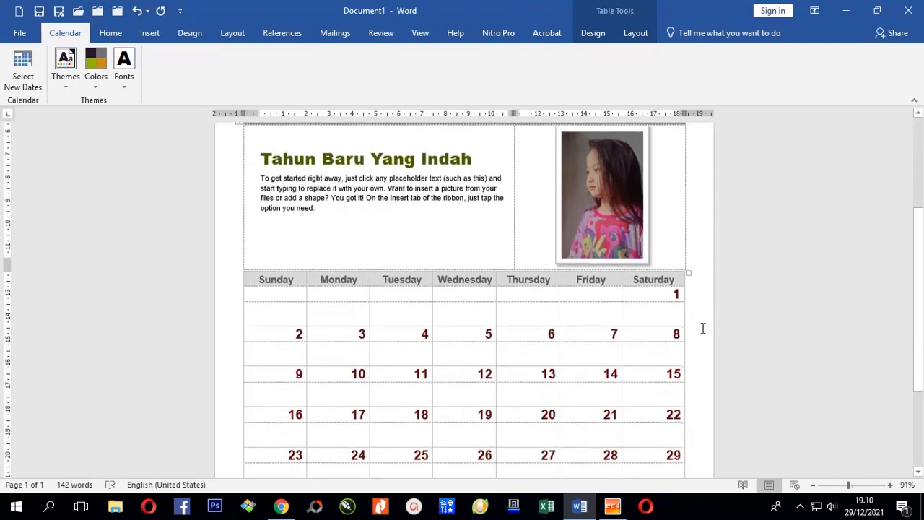
scroll(443, 245, up, 5)
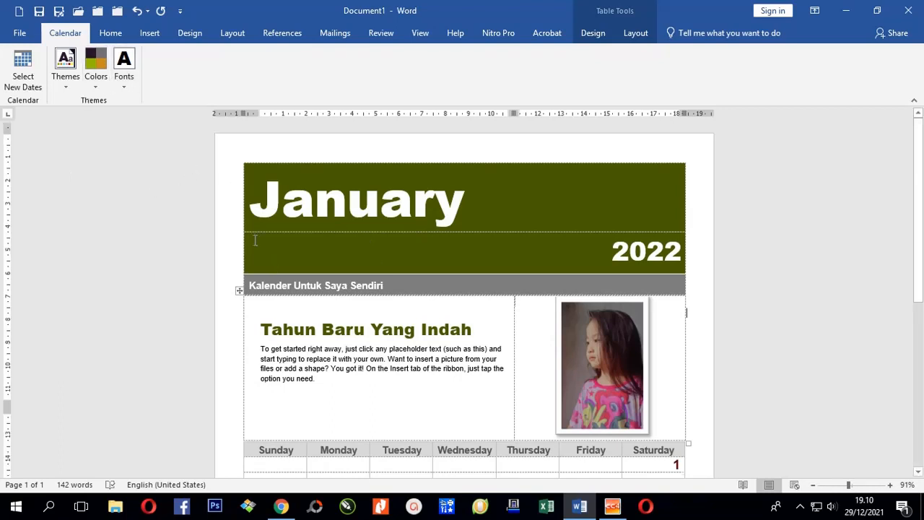
scroll(390, 278, down, 3)
click(416, 283)
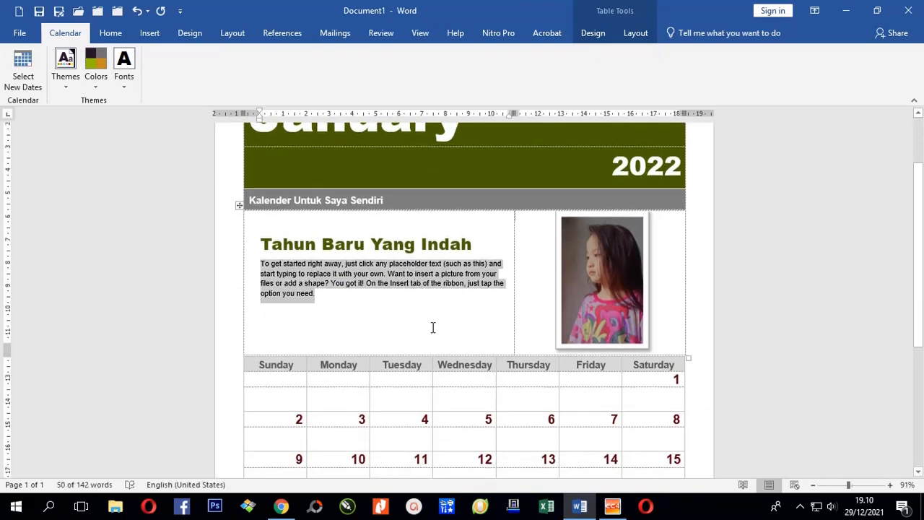
click(709, 335)
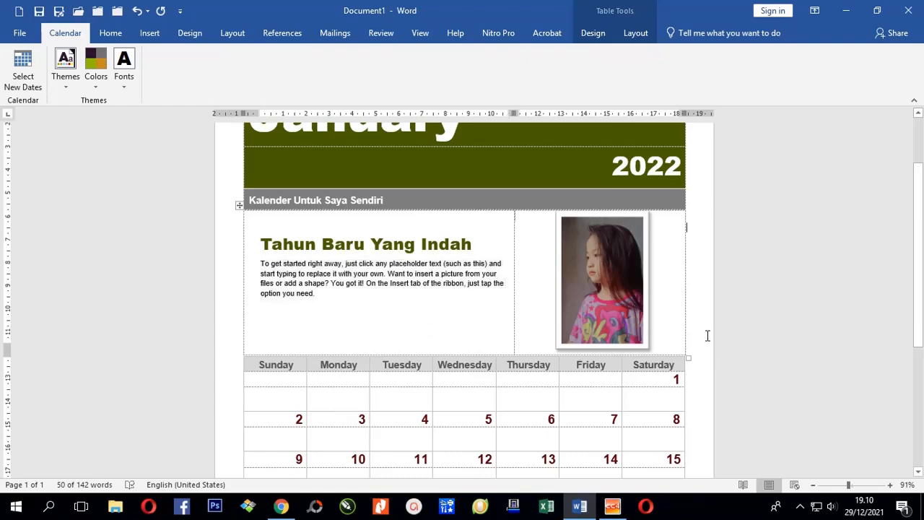
click(147, 34)
click(142, 56)
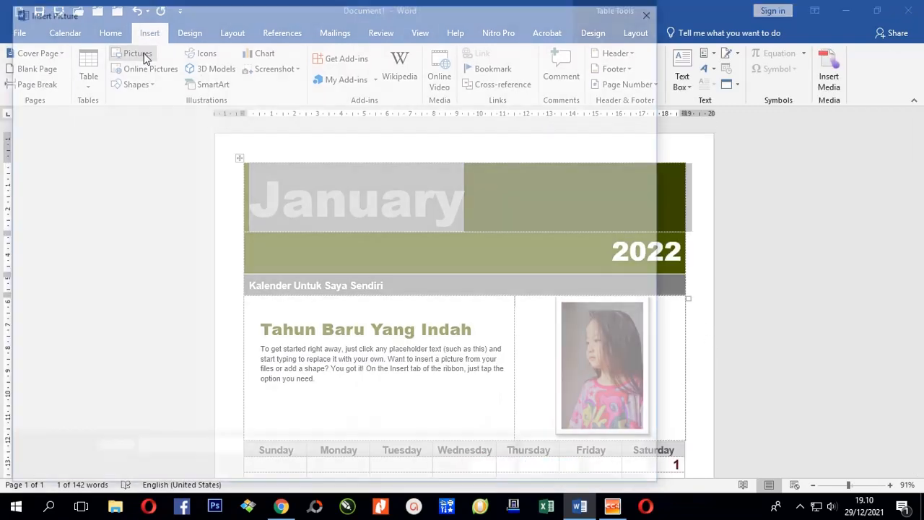
click(549, 105)
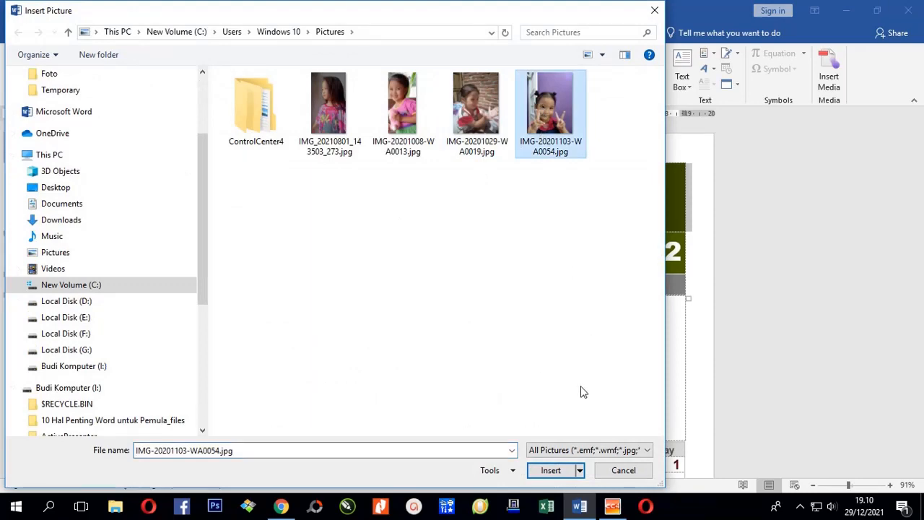
click(551, 470)
scroll(380, 274, down, 4)
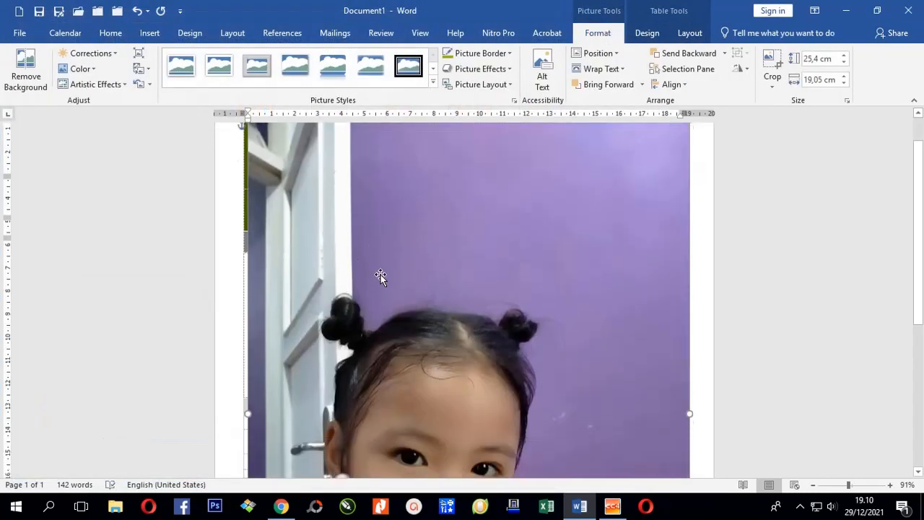
ctrl+scroll(381, 271, down, 6)
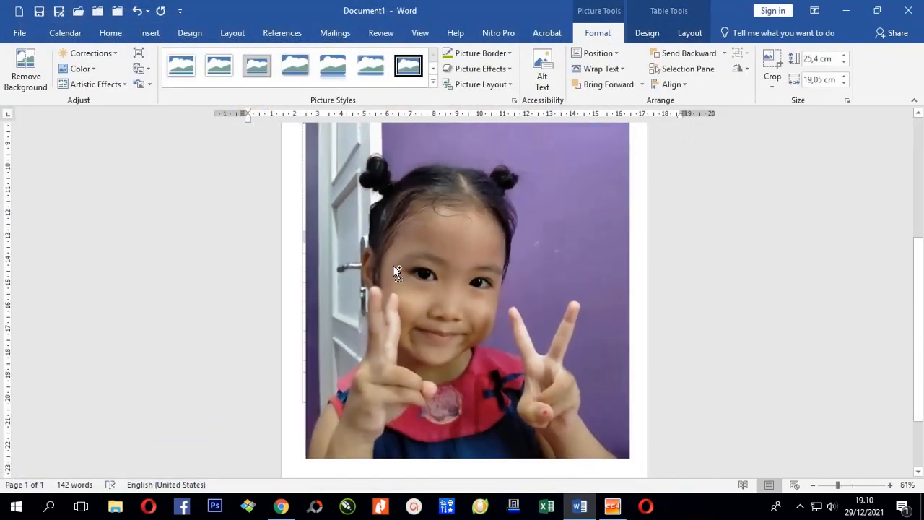
click(402, 266)
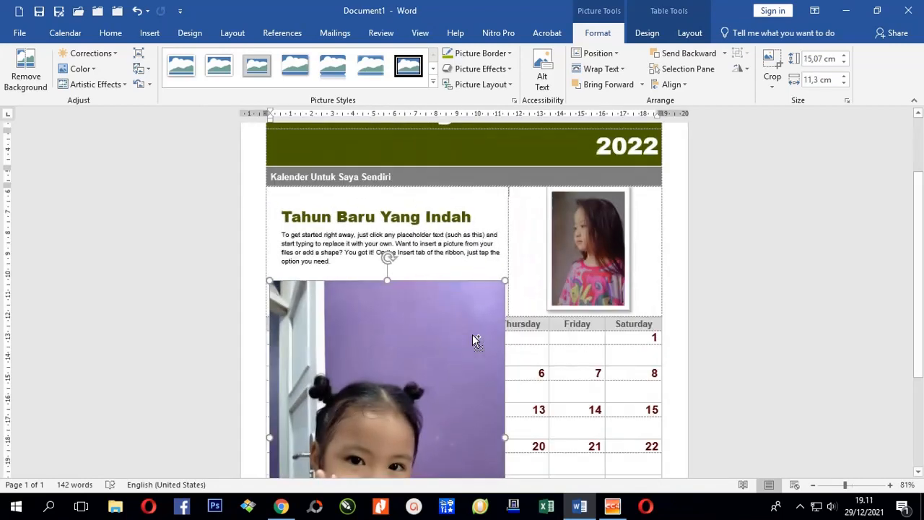
drag(473, 334, 528, 264)
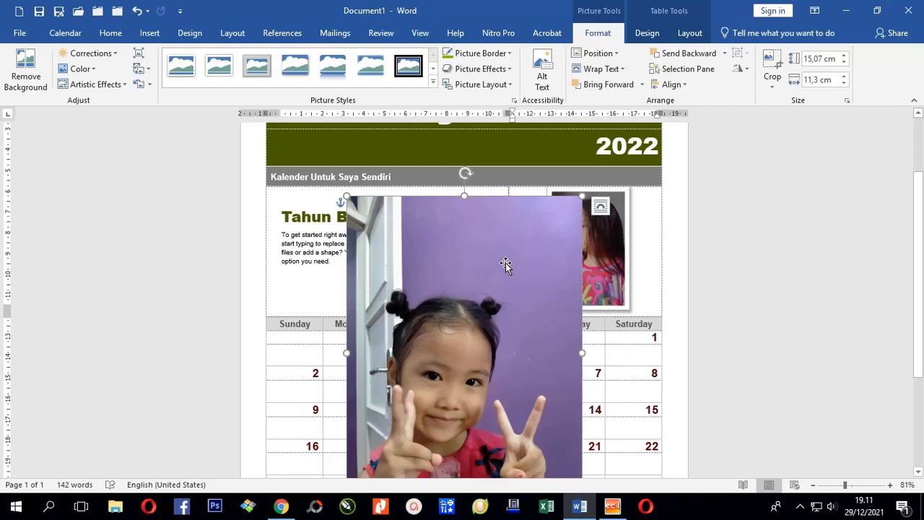
key(ctrl+z)
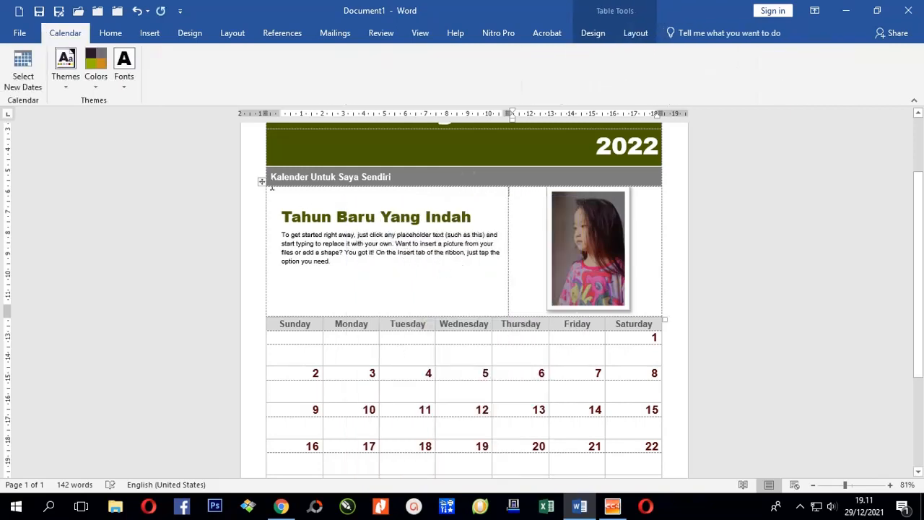
Step: Draw a green 9.11 × 13.15 cm rectangle over the date grid from Monday to Friday
click(151, 34)
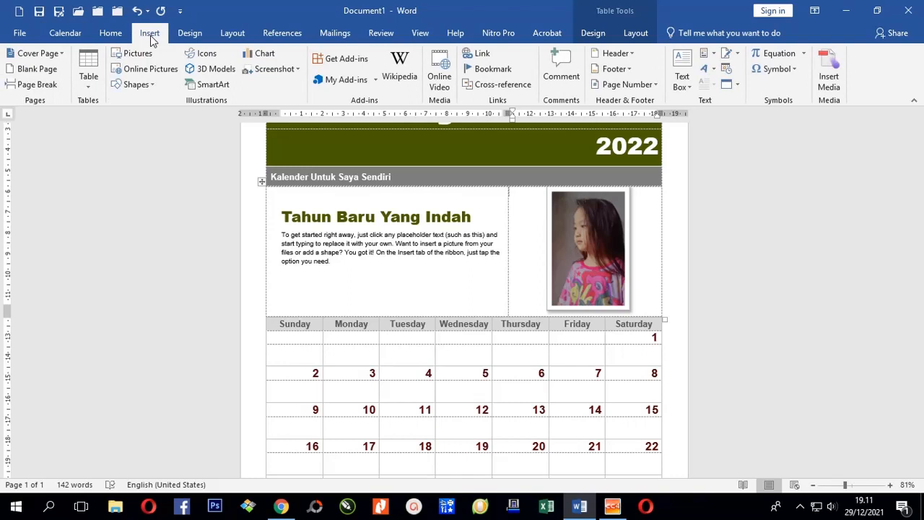
click(140, 92)
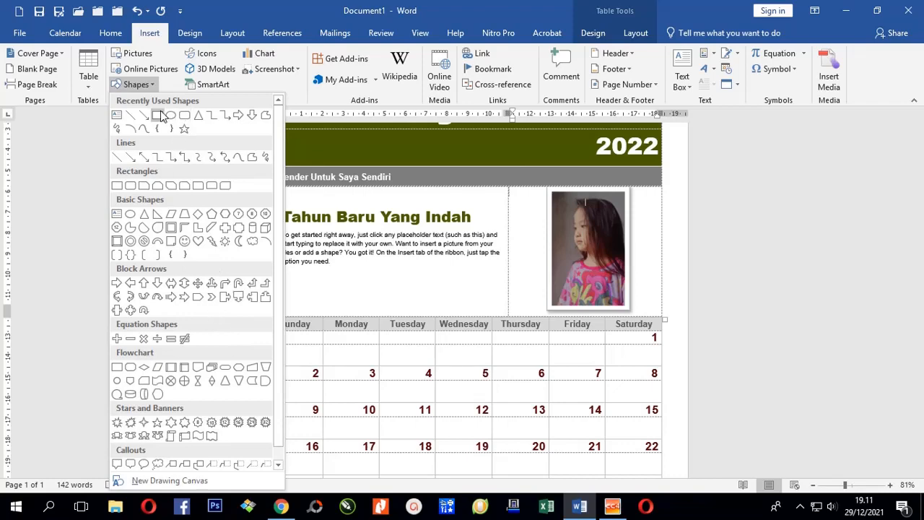
click(160, 114)
scroll(434, 325, down, 3)
ctrl+scroll(404, 289, down, 1)
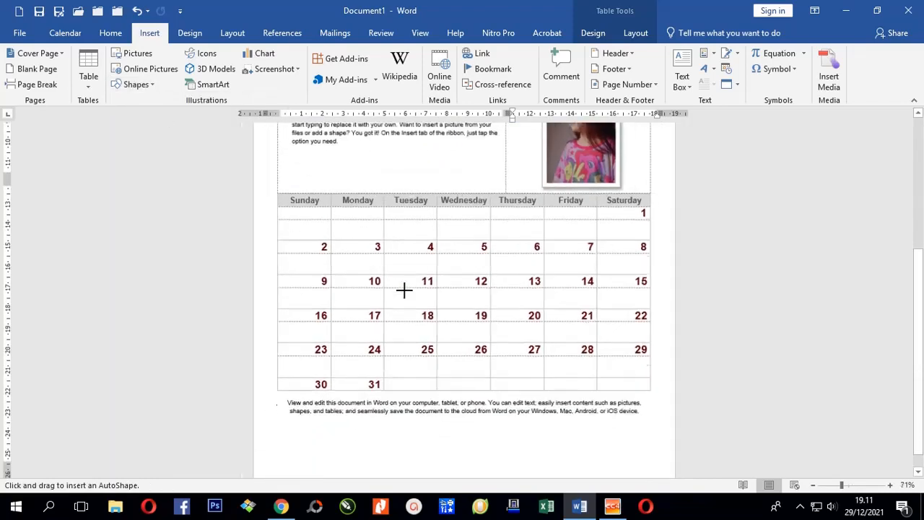
mouse_move(324, 221)
mouse_down()
mouse_move(441, 316)
mouse_move(563, 388)
mouse_up()
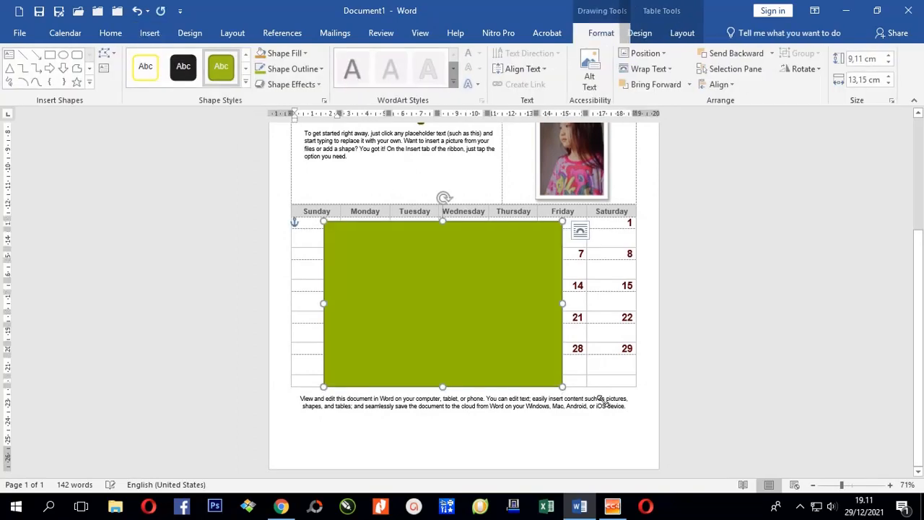
Step: Give the rectangle a picture fill using IMG-20201103-WA0054.jpg through Format Shape
right_click(403, 289)
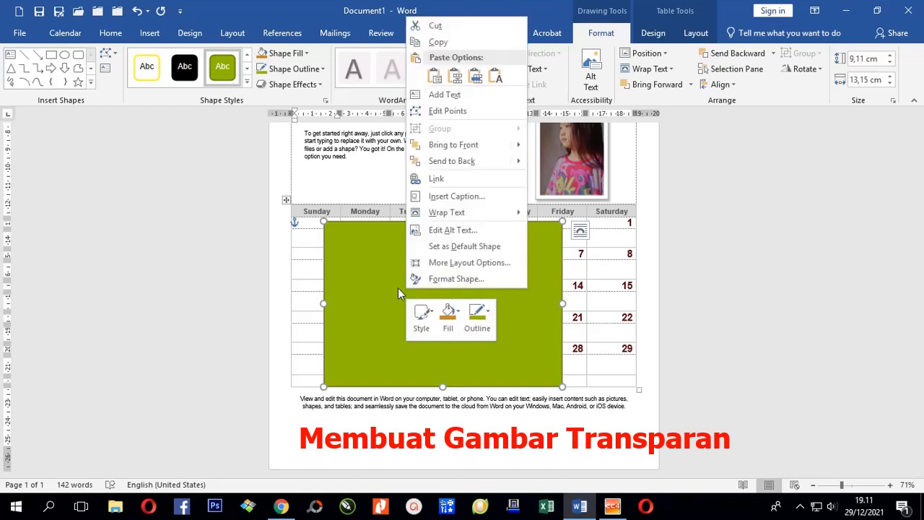
click(453, 278)
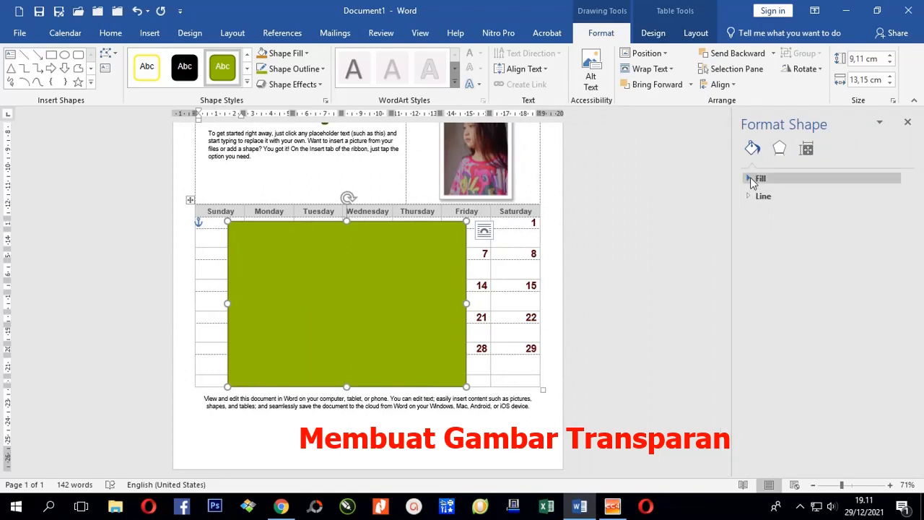
click(753, 180)
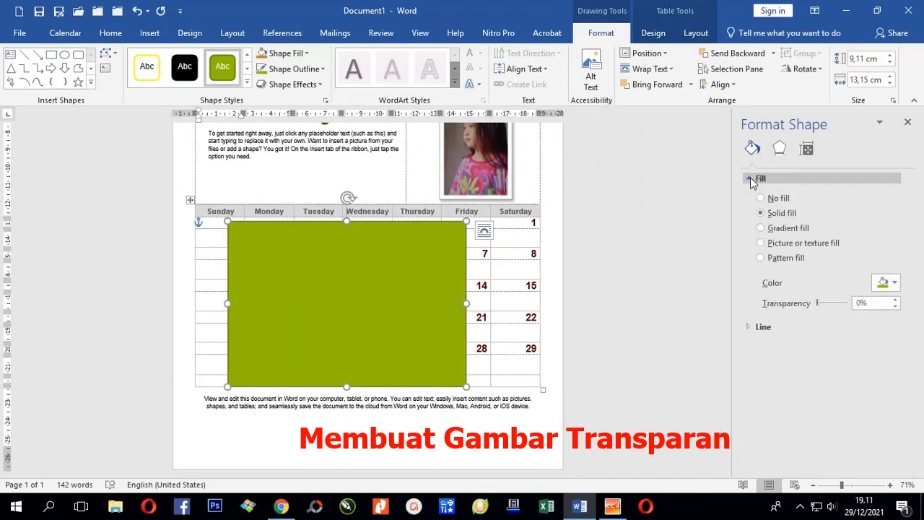
click(778, 248)
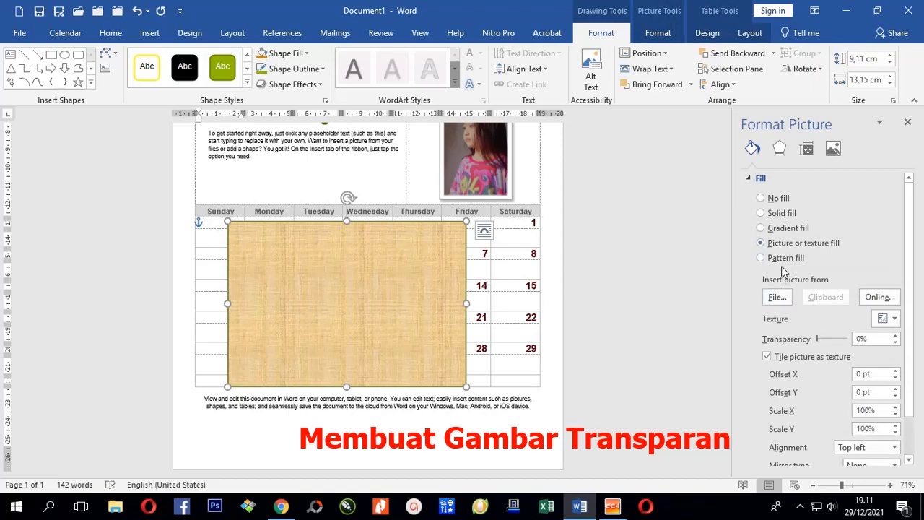
click(776, 298)
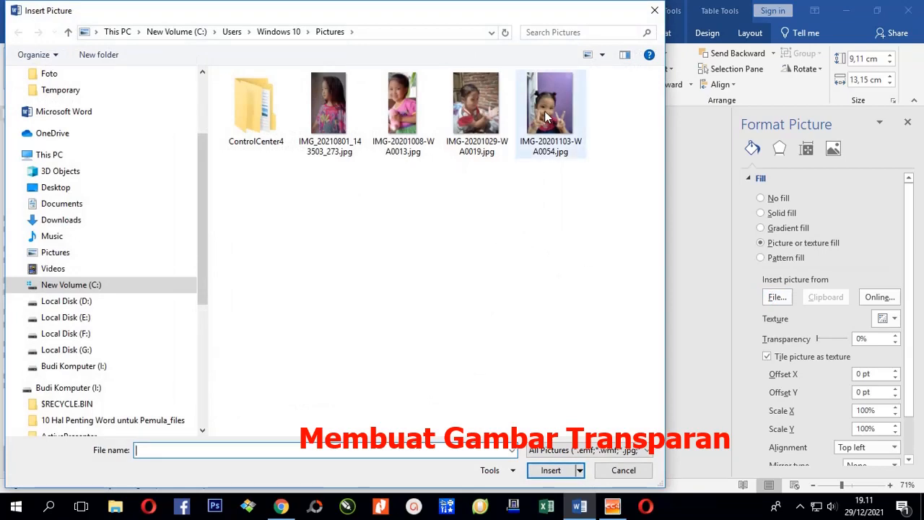
click(547, 117)
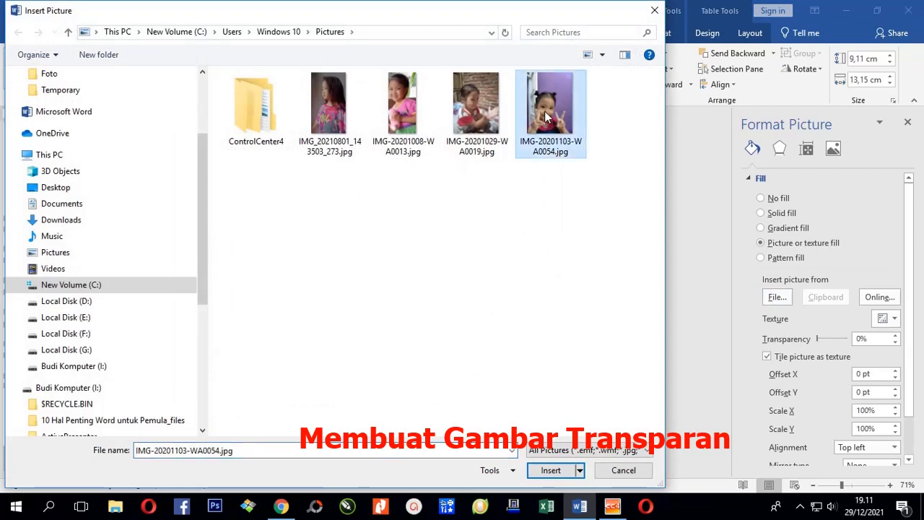
click(550, 470)
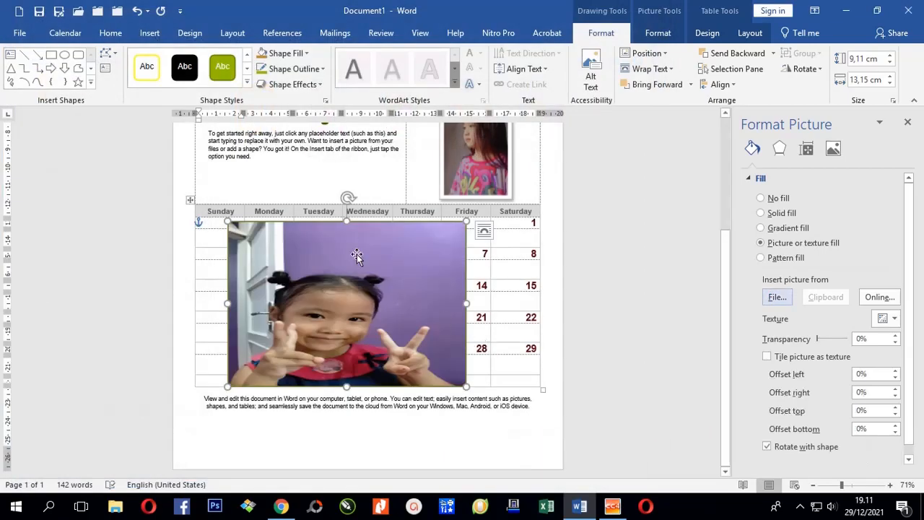
Step: Resize the photo rectangle to 13.6 × 11.35 cm and set its transparency to 64%
drag(347, 222, 346, 140)
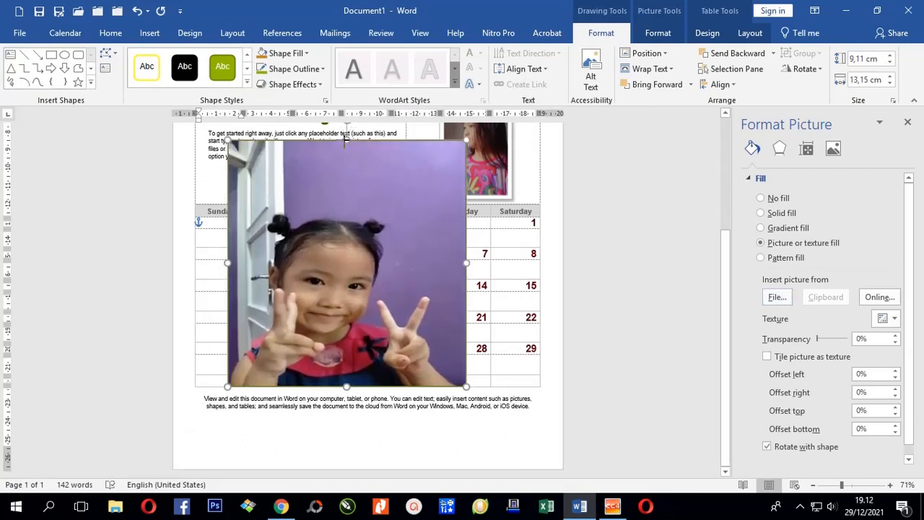
drag(465, 269, 422, 270)
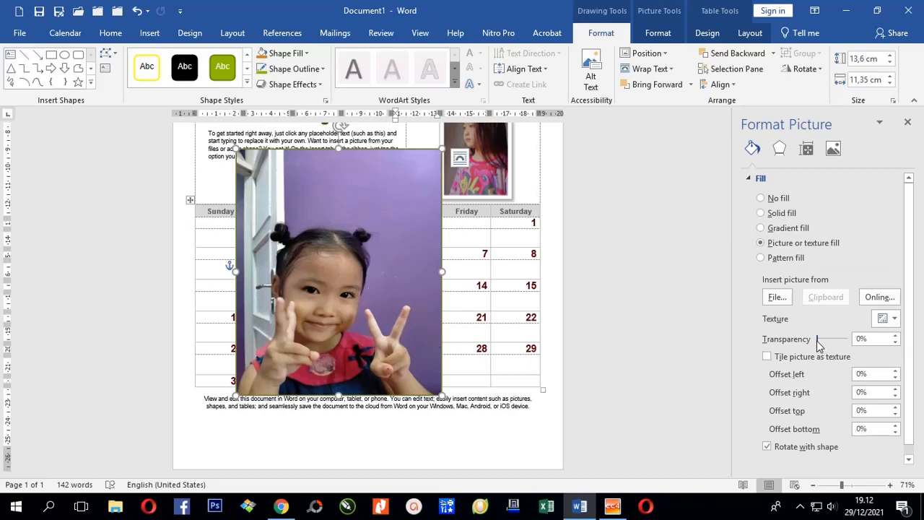
drag(819, 345, 841, 347)
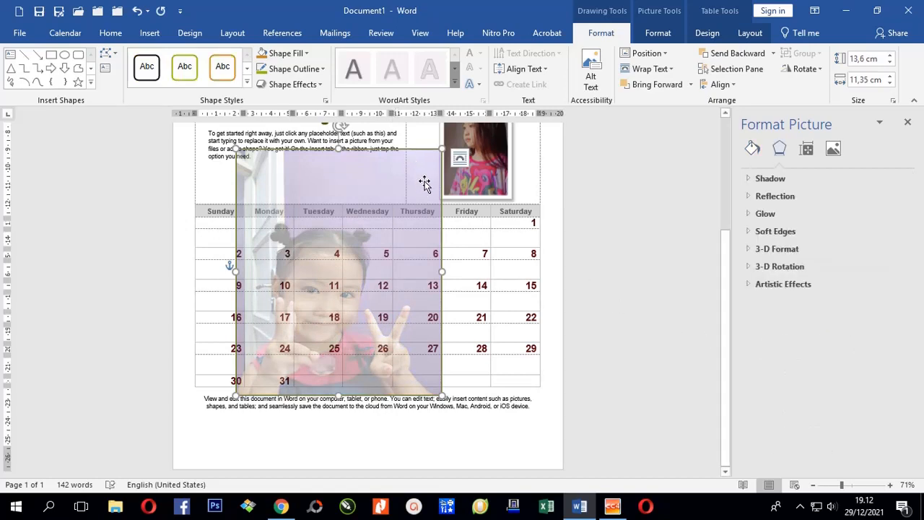
Step: Move the faded photo to the Sunday column and lower its top to the weekday row
click(425, 180)
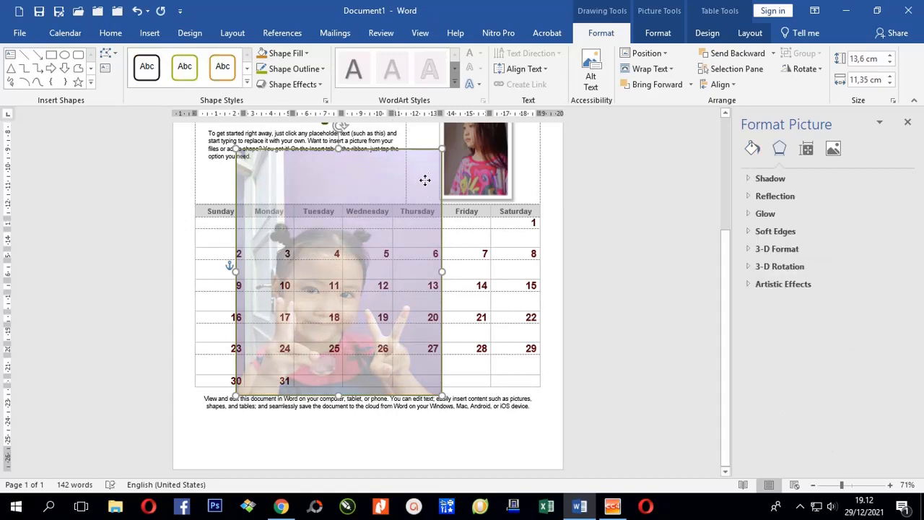
drag(425, 181, 382, 178)
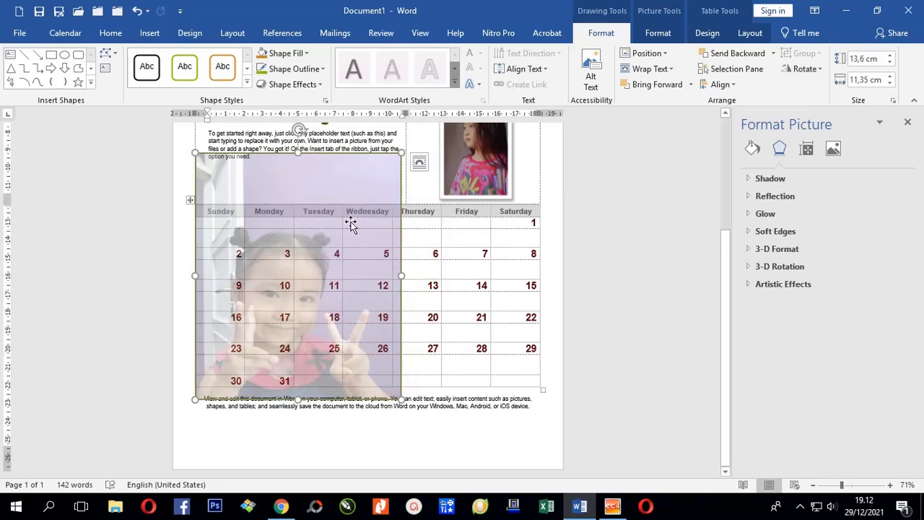
click(552, 355)
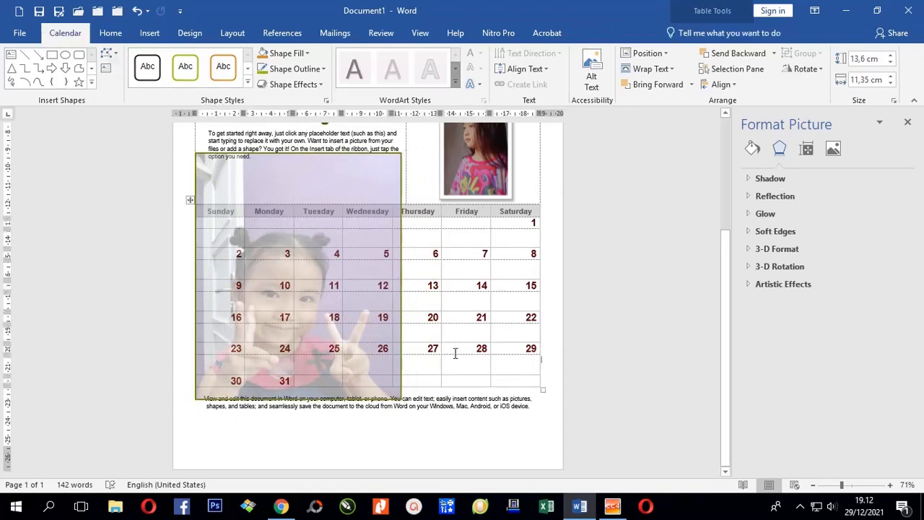
click(308, 171)
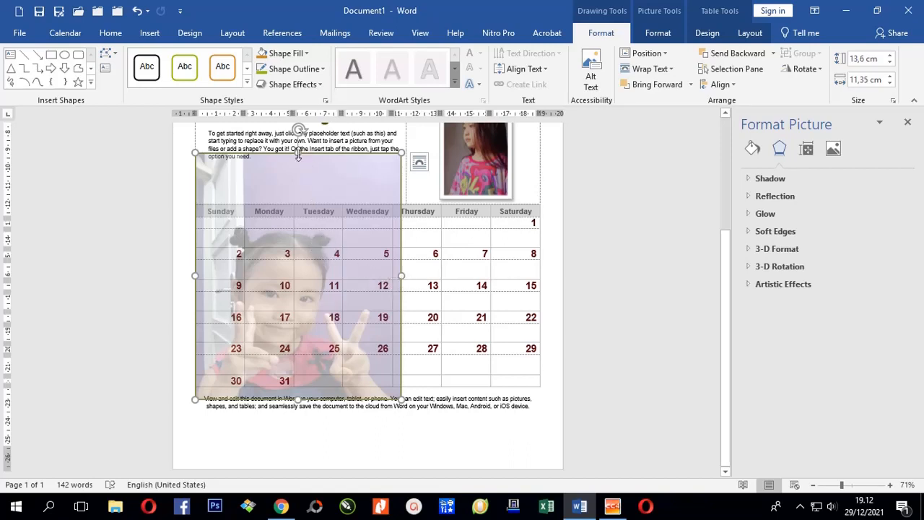
drag(297, 153, 298, 180)
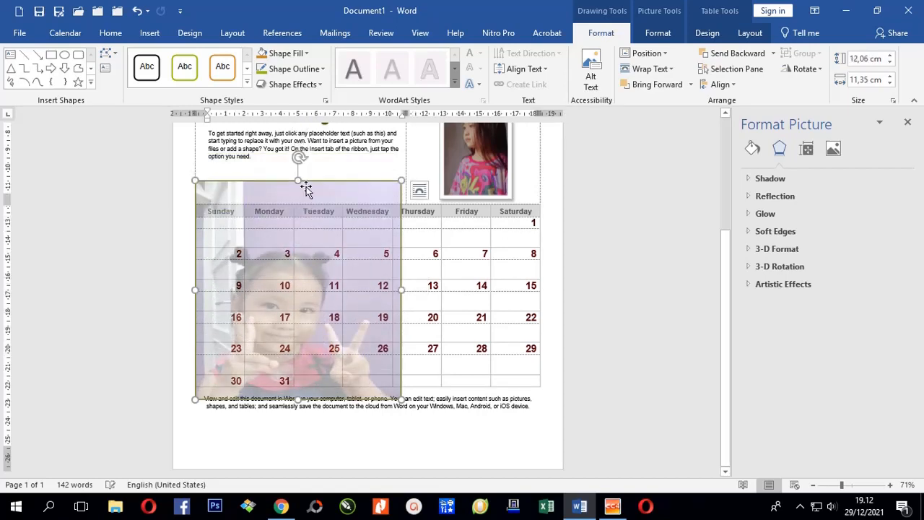
Step: Insert a second copy of IMG-20201103-WA0054.jpg into the document
click(149, 32)
click(133, 54)
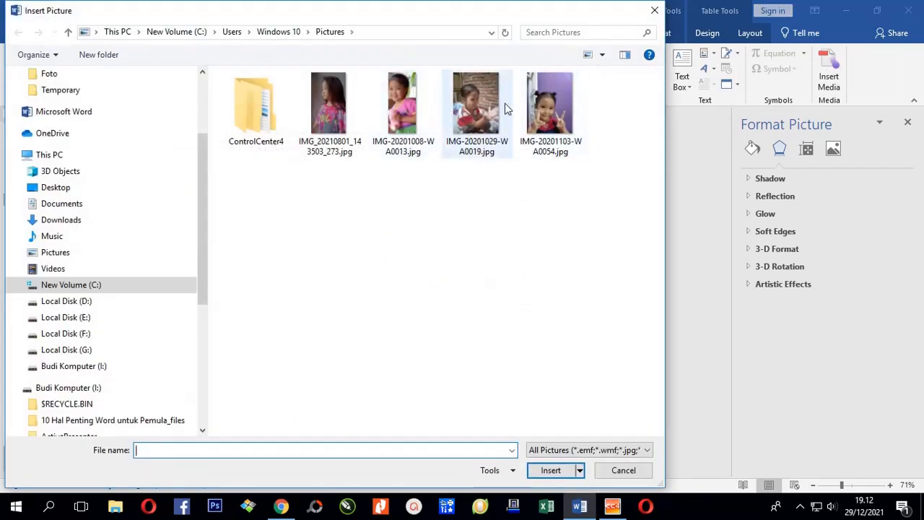
click(550, 105)
click(537, 477)
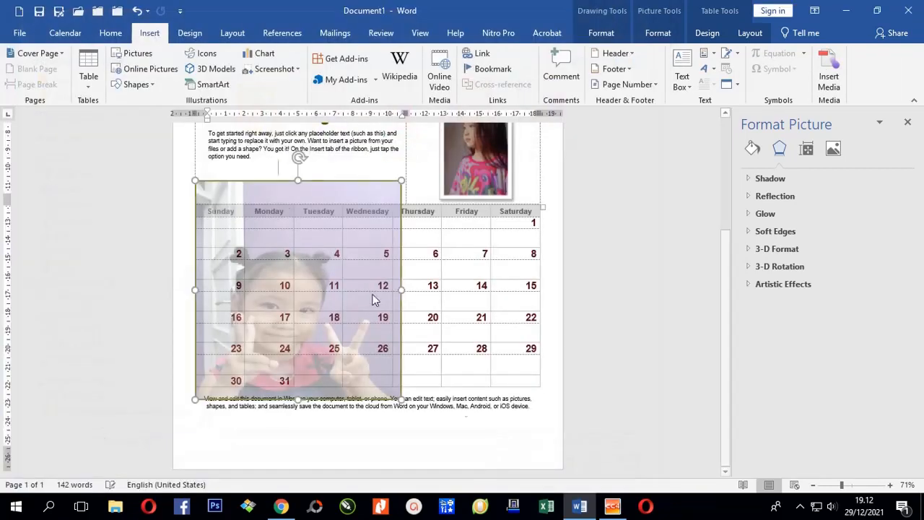
Step: Place the new photo over the grid's left part, sized to 11.35 × 8.52 cm
drag(260, 194, 301, 215)
drag(328, 247, 455, 417)
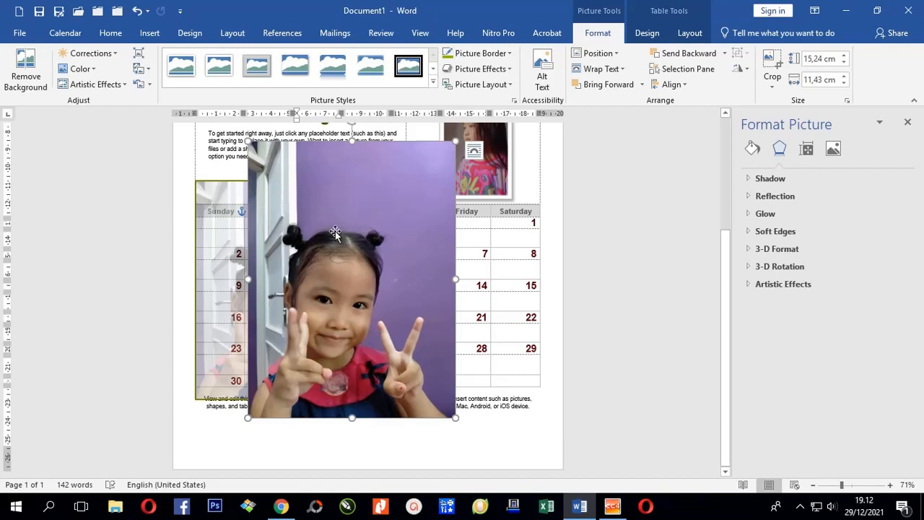
drag(334, 228, 339, 216)
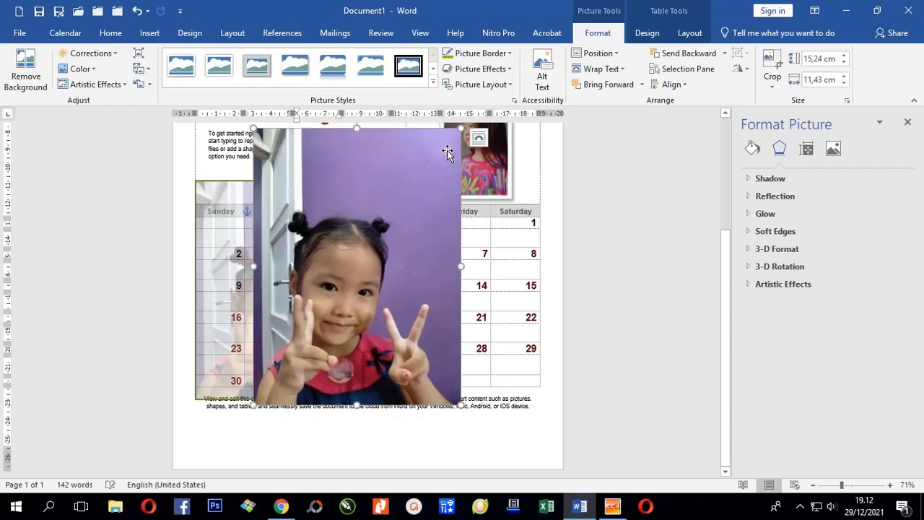
drag(463, 128, 409, 198)
drag(361, 273, 364, 268)
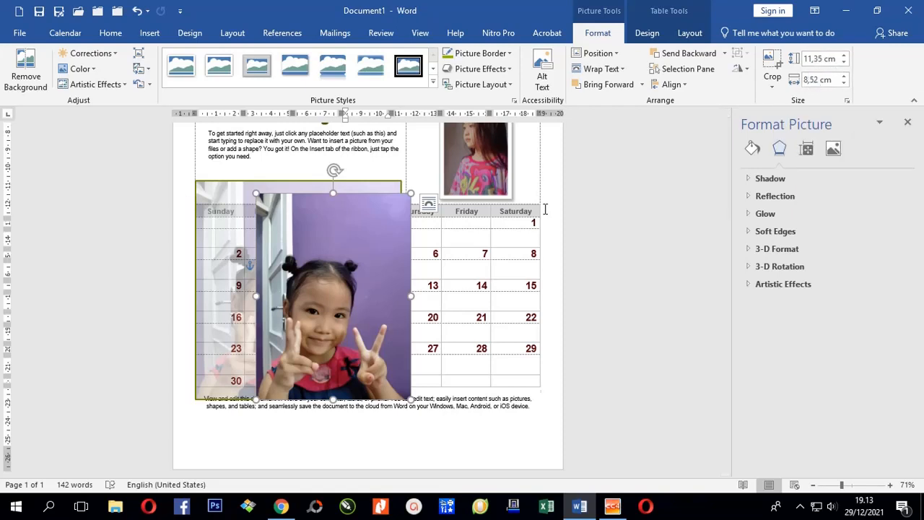
drag(378, 253, 392, 248)
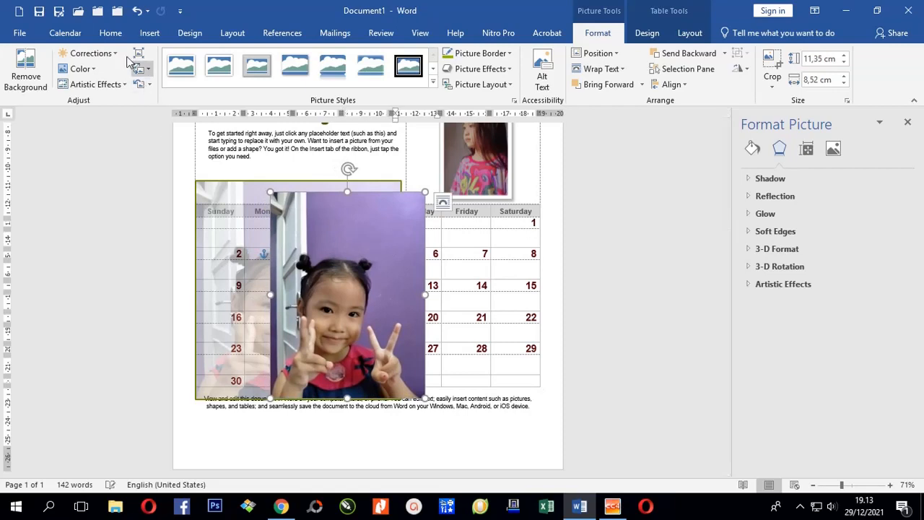
click(148, 33)
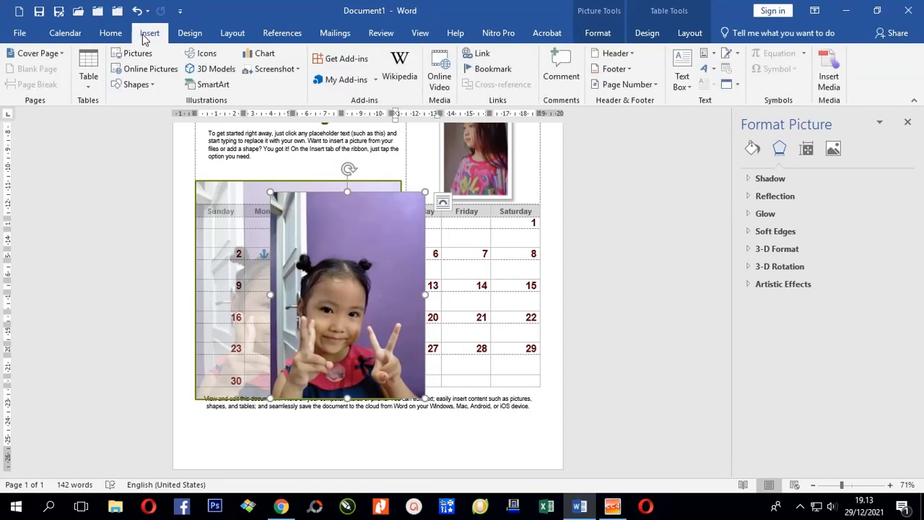
Step: Draw a green rectangle over the photo and move it beside the photo's right
click(137, 84)
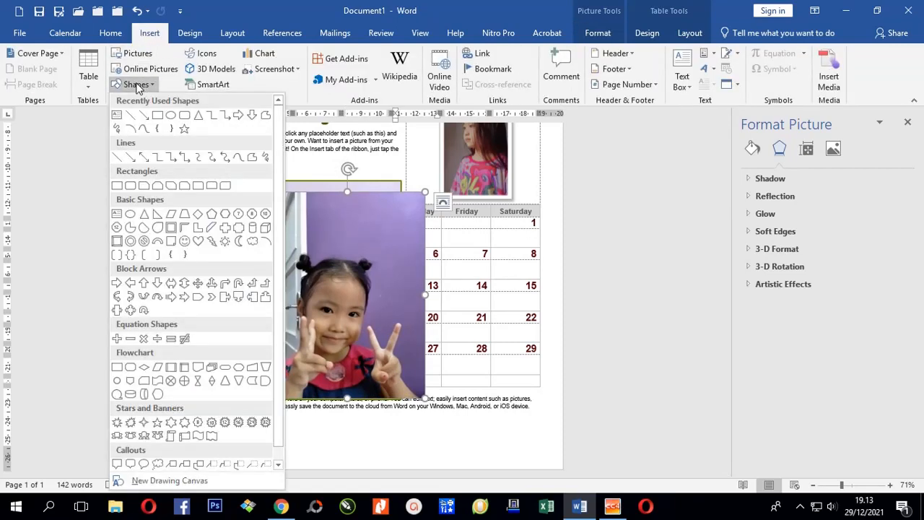
click(158, 117)
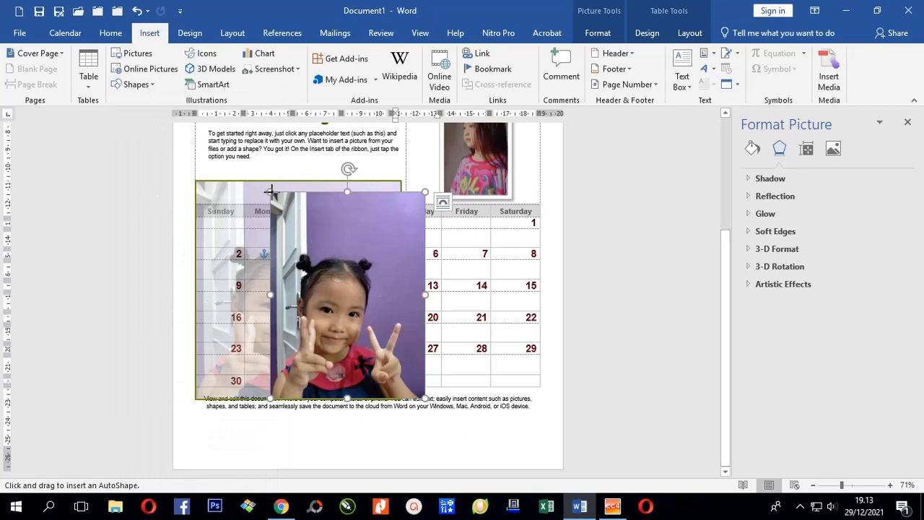
drag(270, 191, 429, 398)
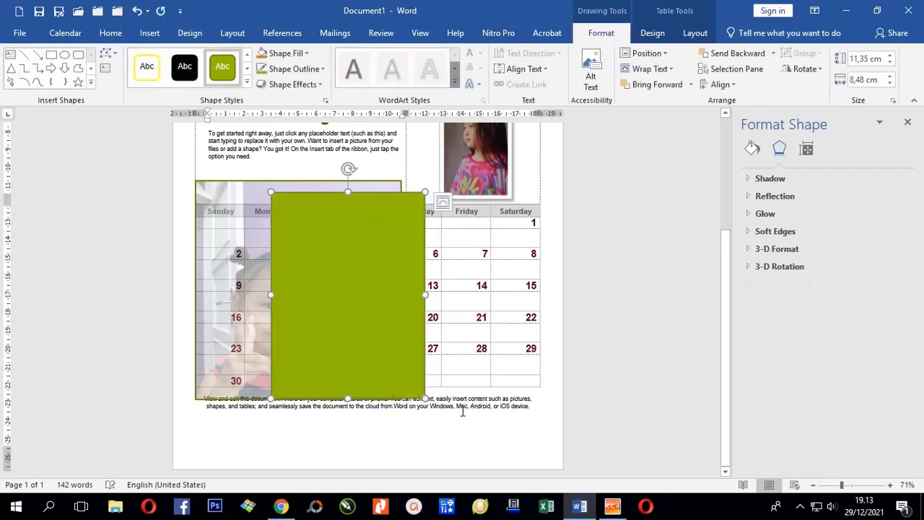
drag(360, 302, 511, 339)
drag(470, 291, 467, 249)
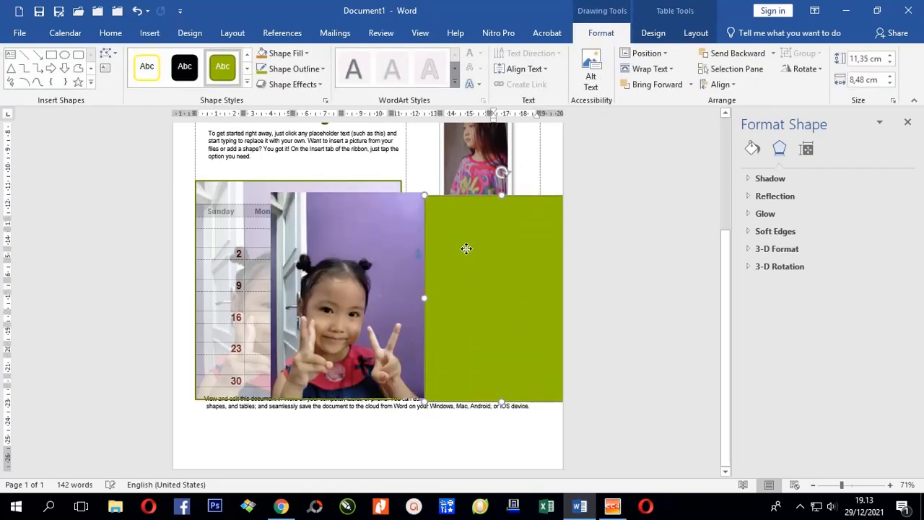
Step: Delete the overlaid photo and the green rectangle, leaving only the faded picture
click(347, 260)
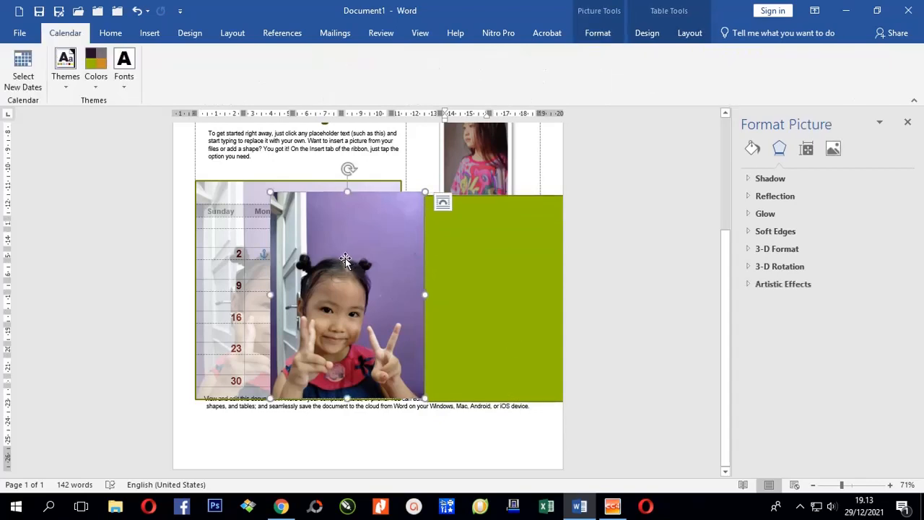
key(Delete)
click(470, 285)
key(Delete)
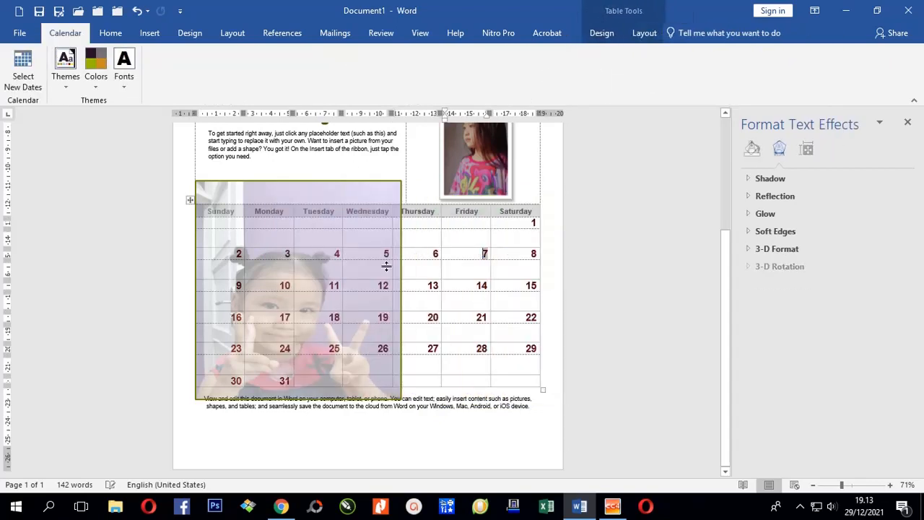
Step: Select the placeholder paragraph under 'Tahun Baru Yang Indah'
click(363, 196)
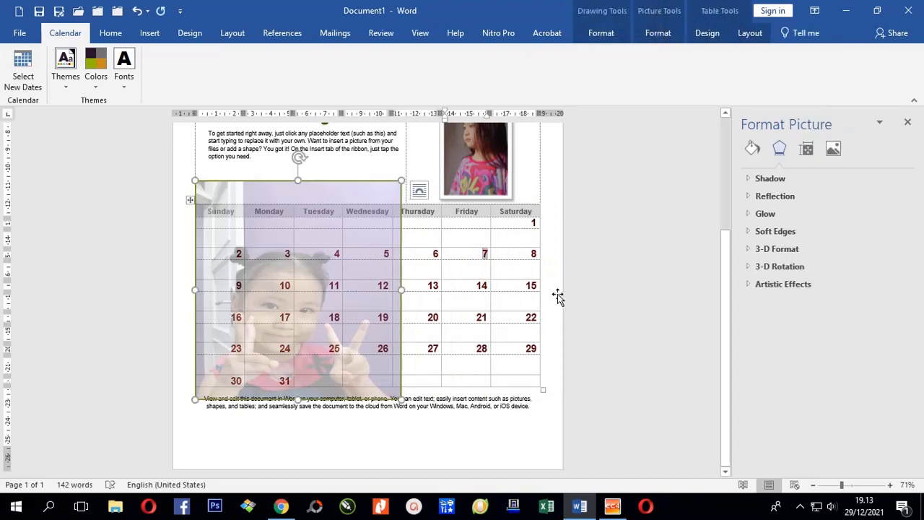
click(536, 285)
scroll(405, 275, up, 3)
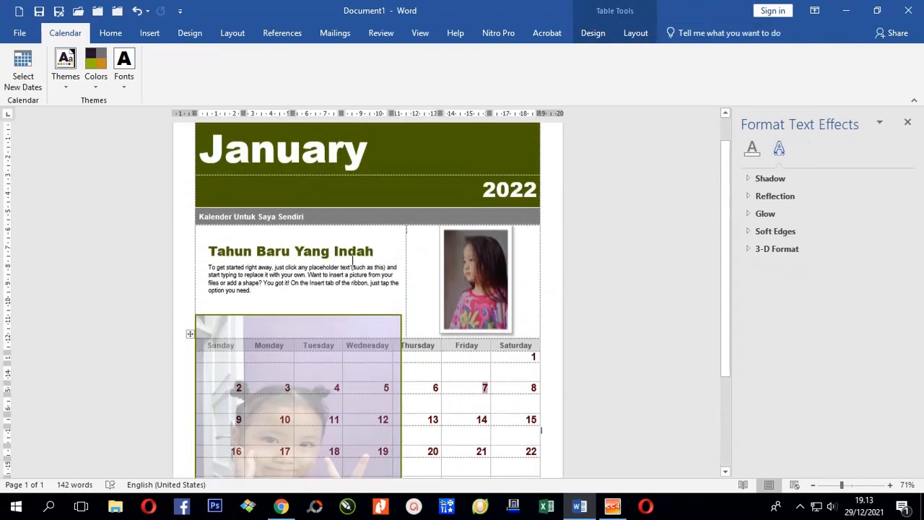
click(315, 267)
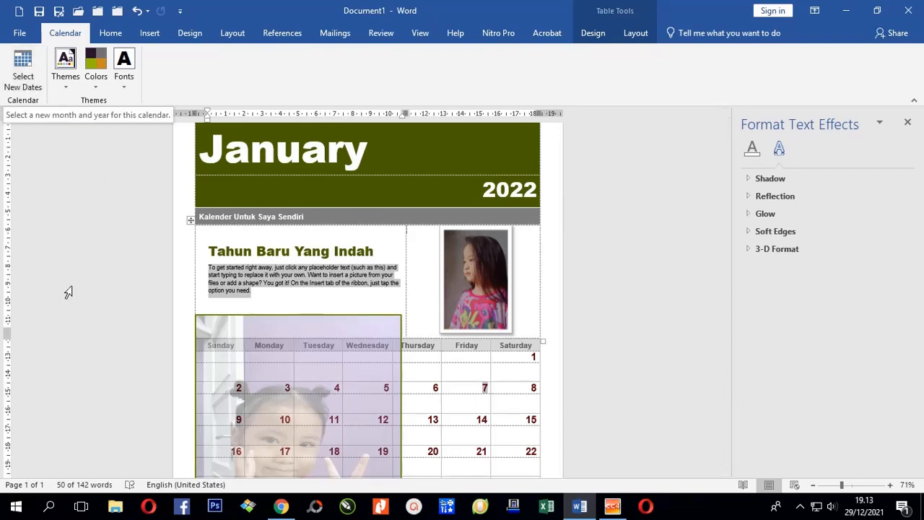
scroll(345, 335, up, 1)
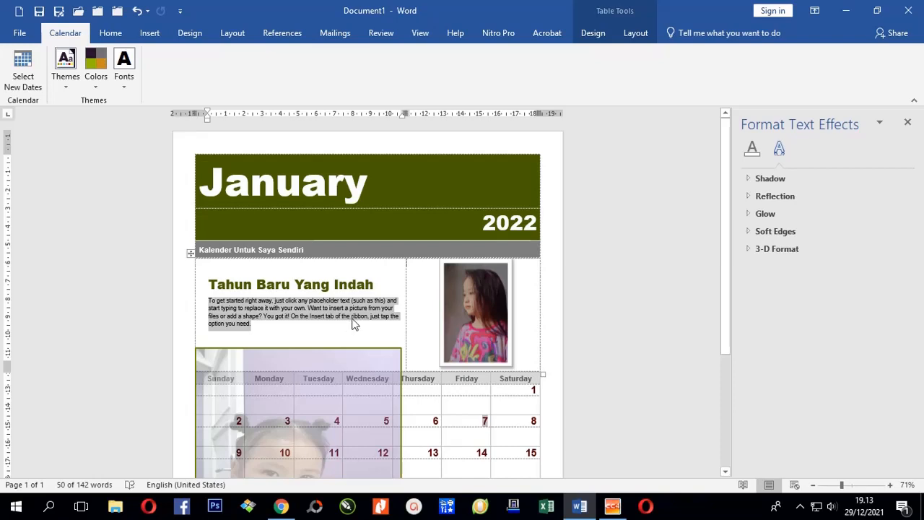
Step: Save the calendar as January.docx in the Documents folder
click(18, 33)
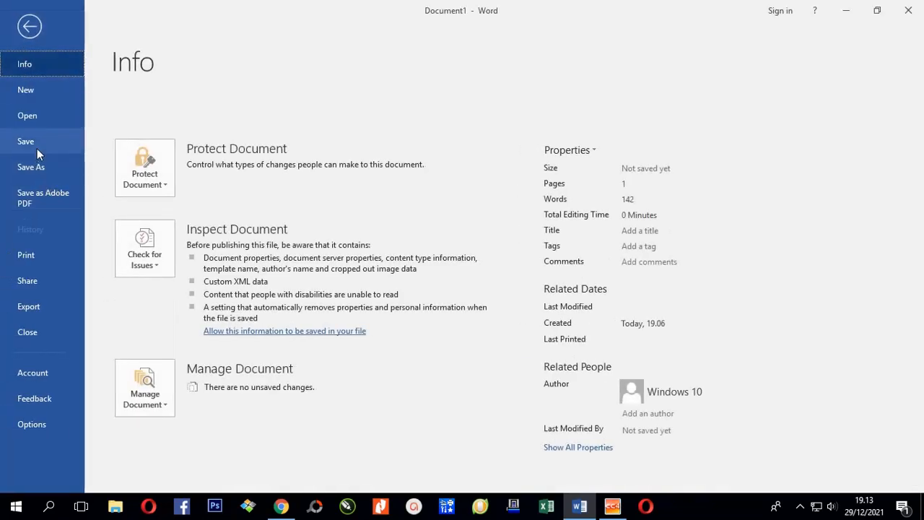
click(36, 162)
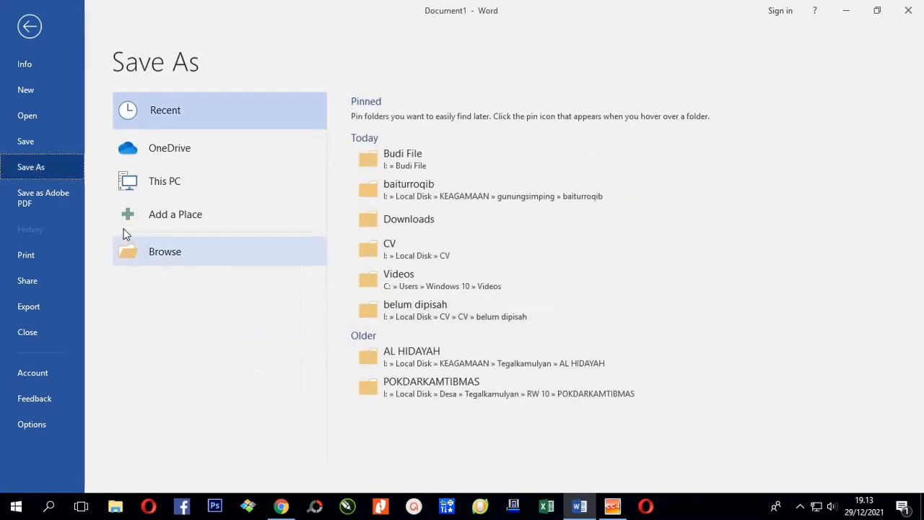
click(165, 255)
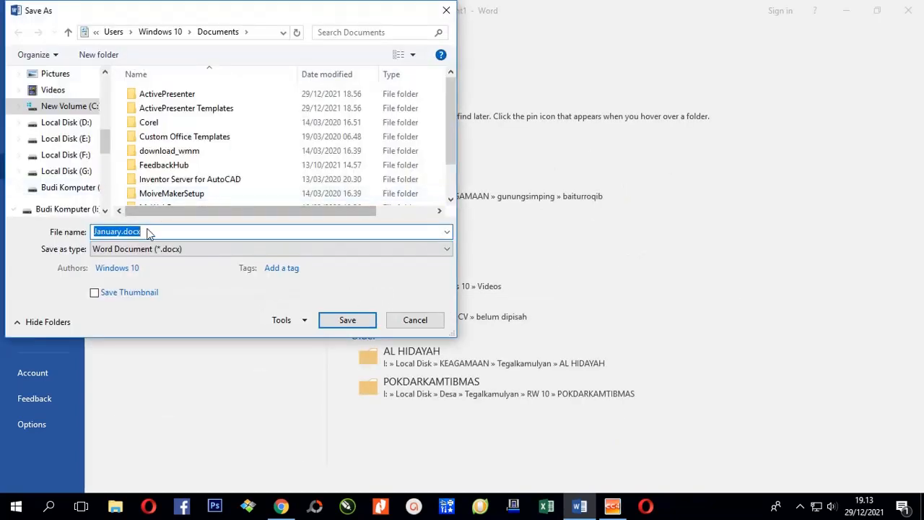
click(348, 320)
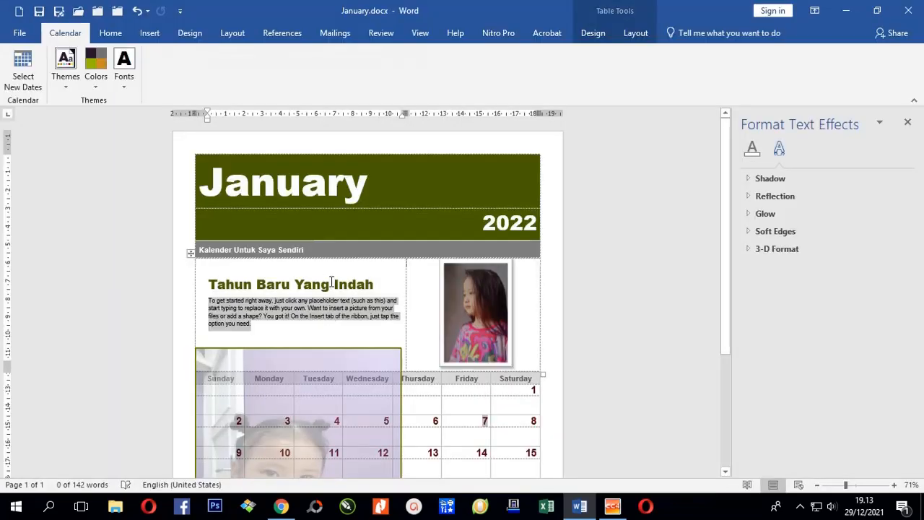
click(21, 71)
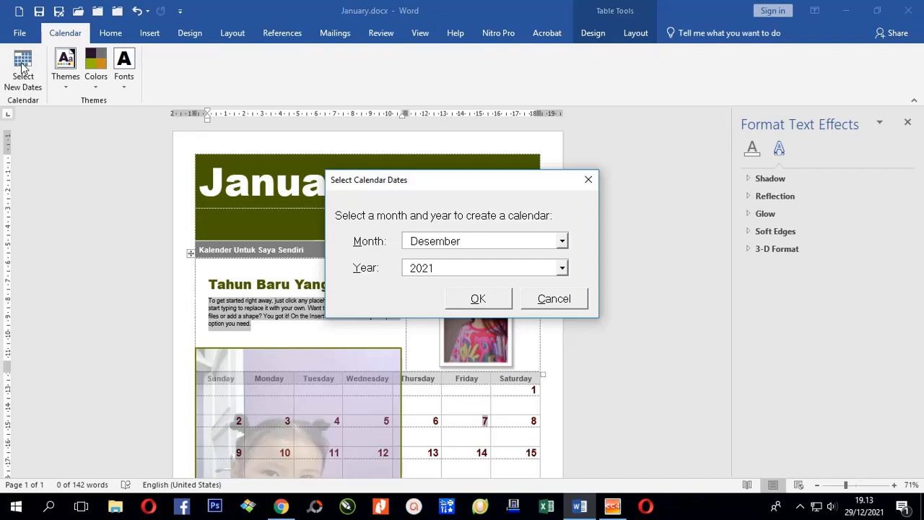
Step: Switch the calendar to Februari 2022 and dismiss the information message
click(563, 243)
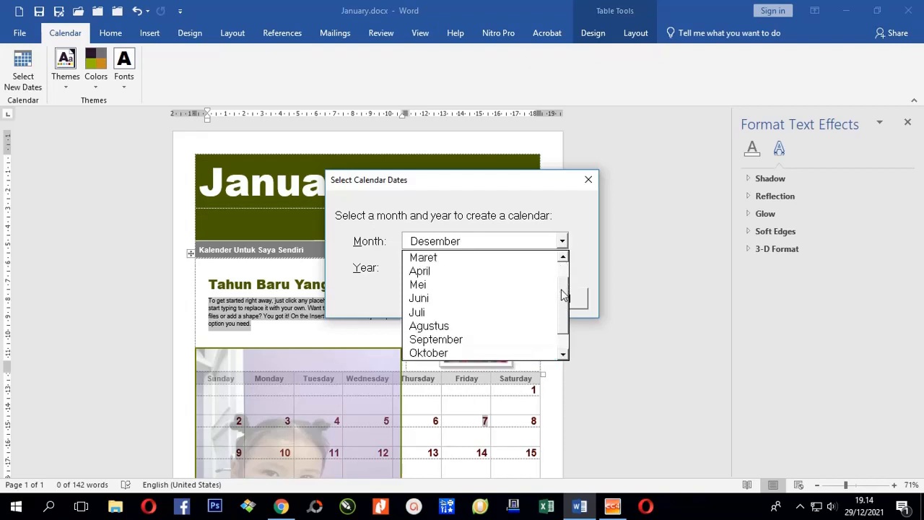
scroll(562, 267, up, 2)
click(492, 271)
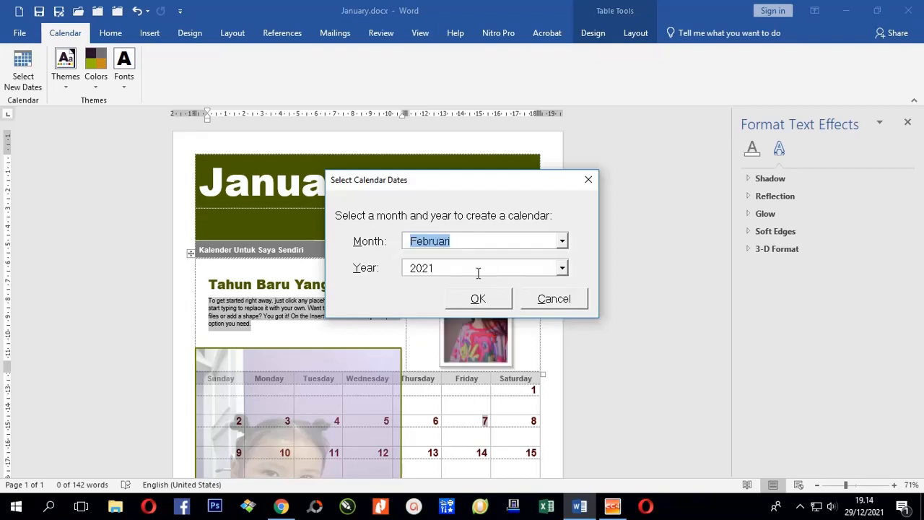
click(562, 269)
click(488, 297)
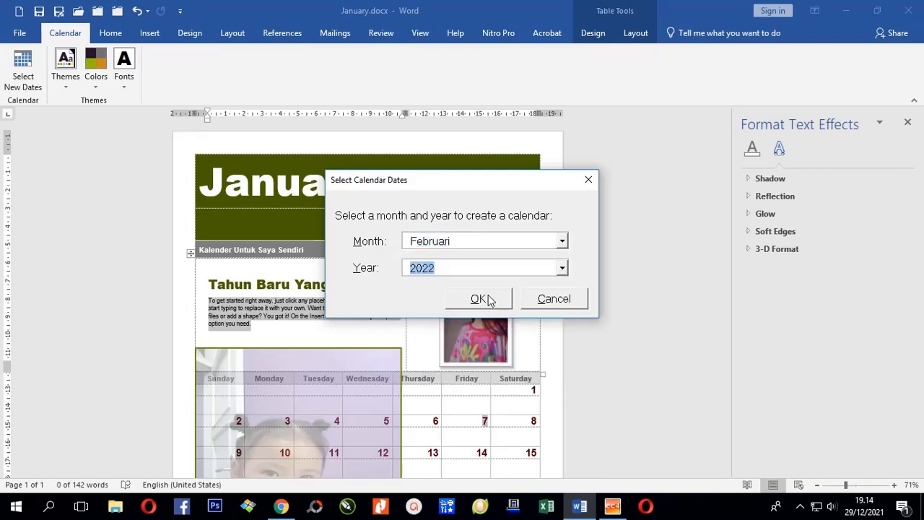
click(484, 299)
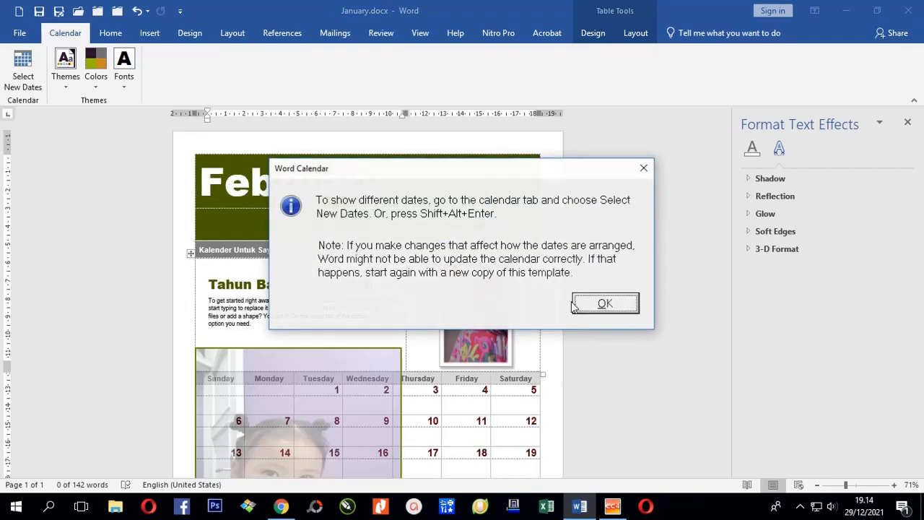
click(602, 309)
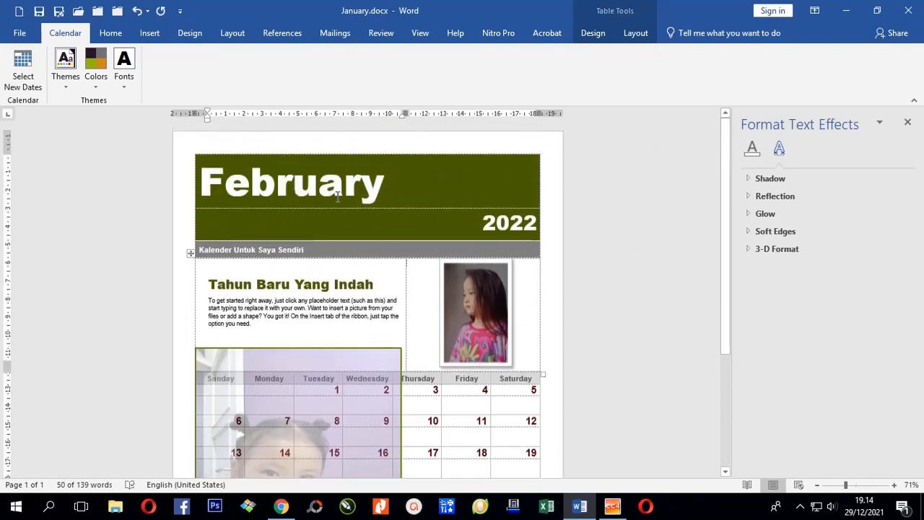
Step: Select the header photo, then deselect it after reviewing the February grid
click(463, 317)
scroll(491, 327, down, 3)
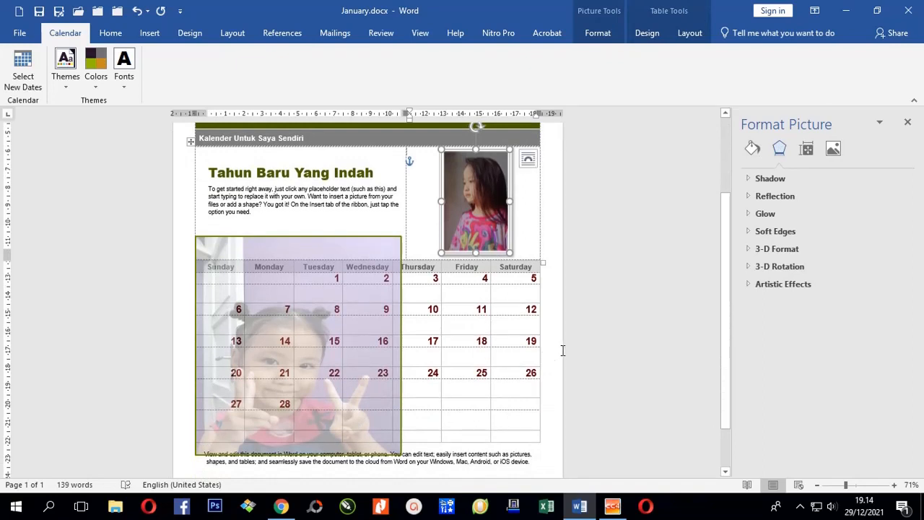
click(534, 361)
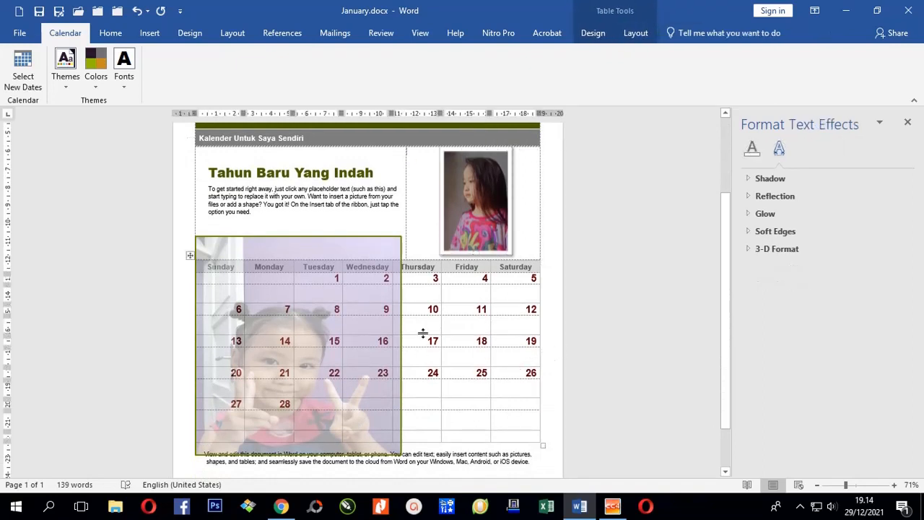
scroll(423, 333, up, 3)
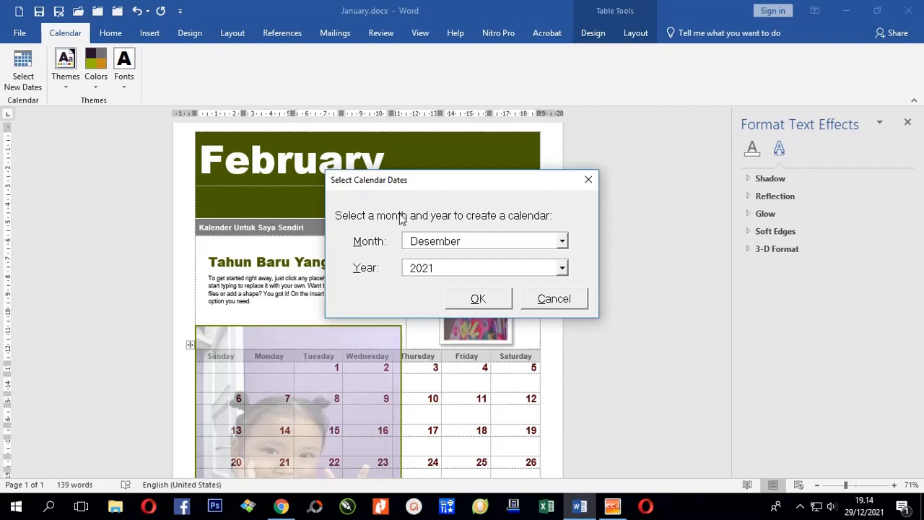
Step: Set the calendar to Maret 2022 and dismiss the update notice
click(562, 242)
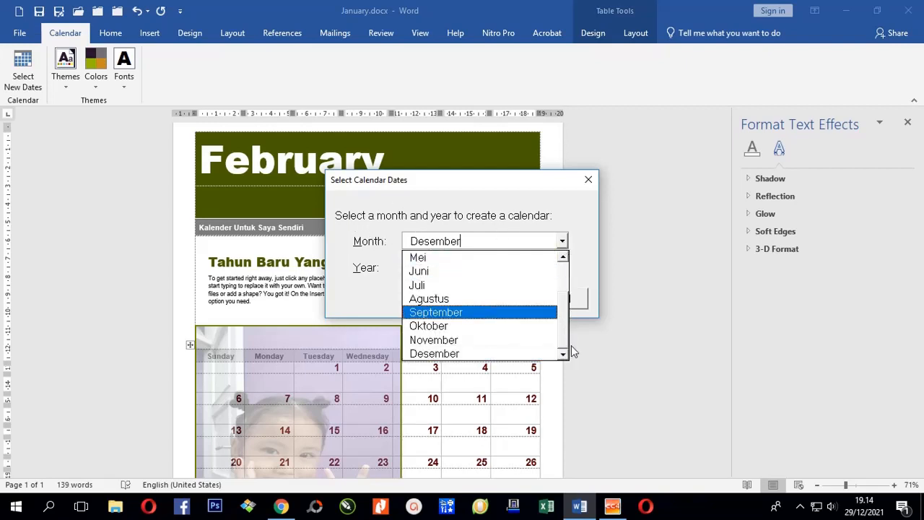
click(558, 279)
click(482, 286)
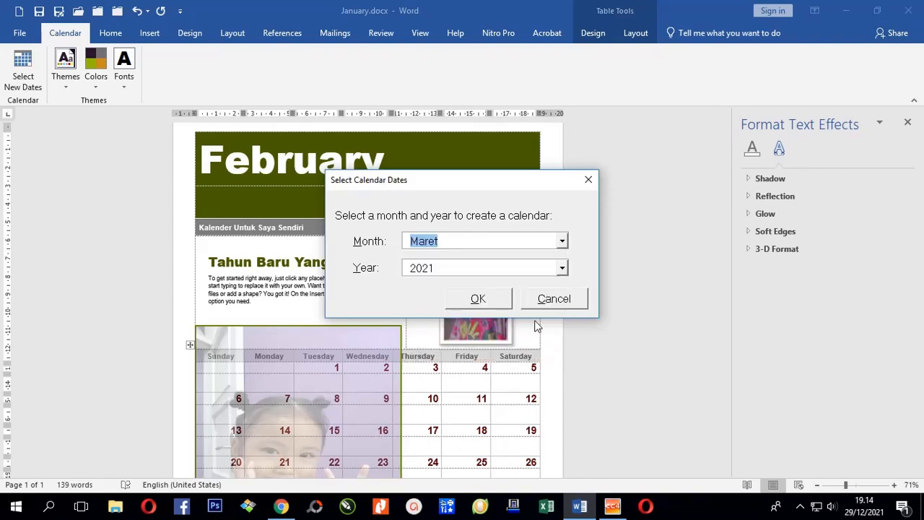
click(562, 268)
click(478, 297)
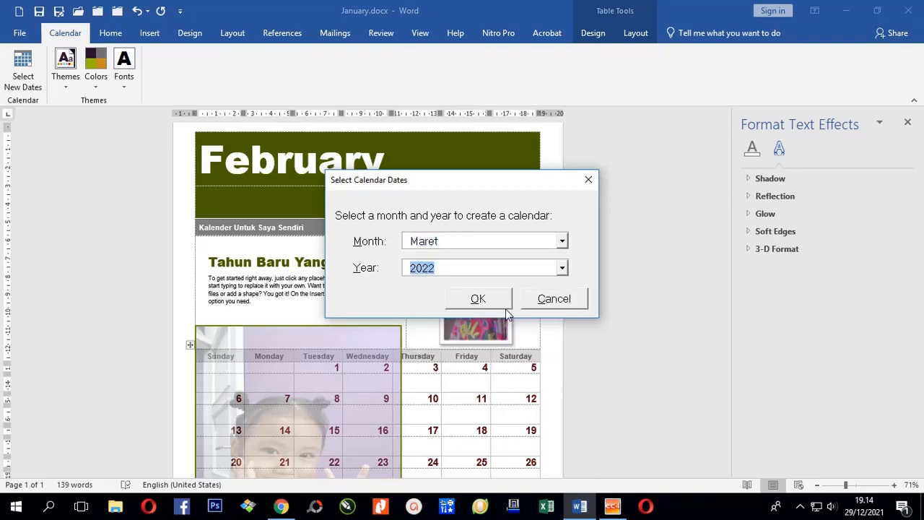
click(489, 300)
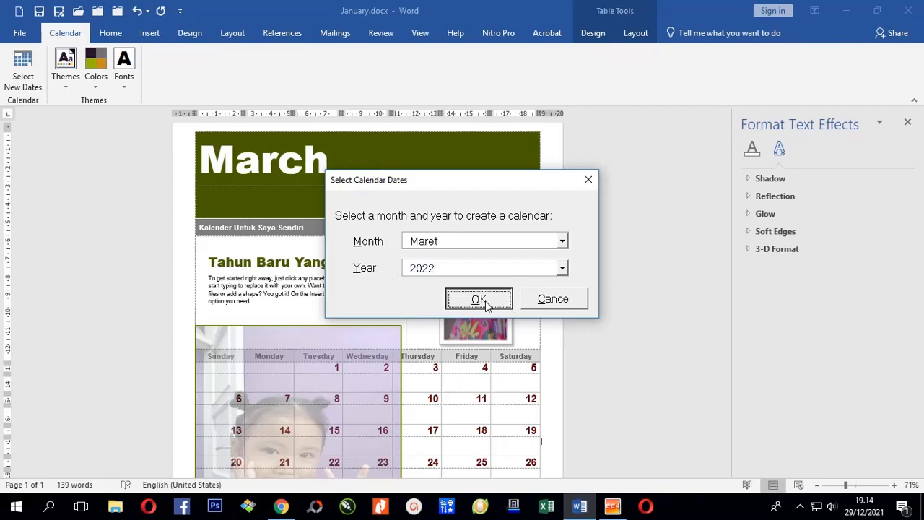
click(480, 300)
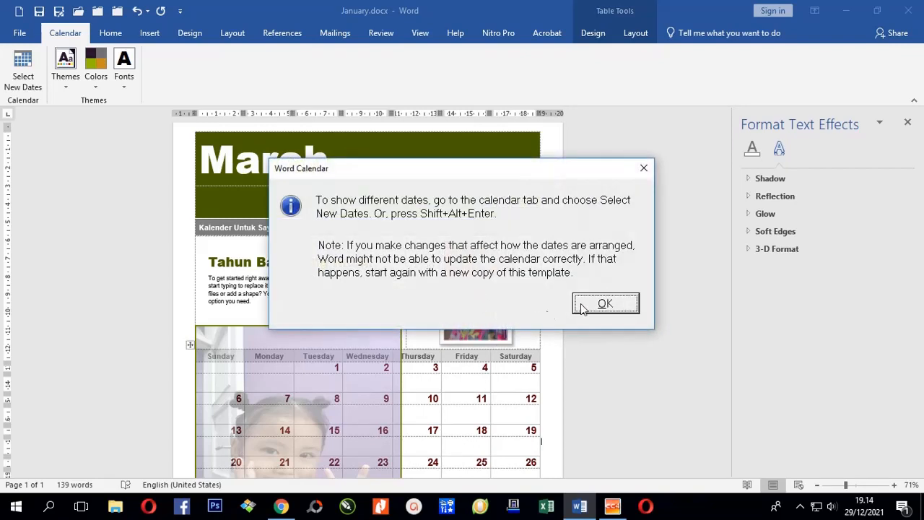
click(609, 304)
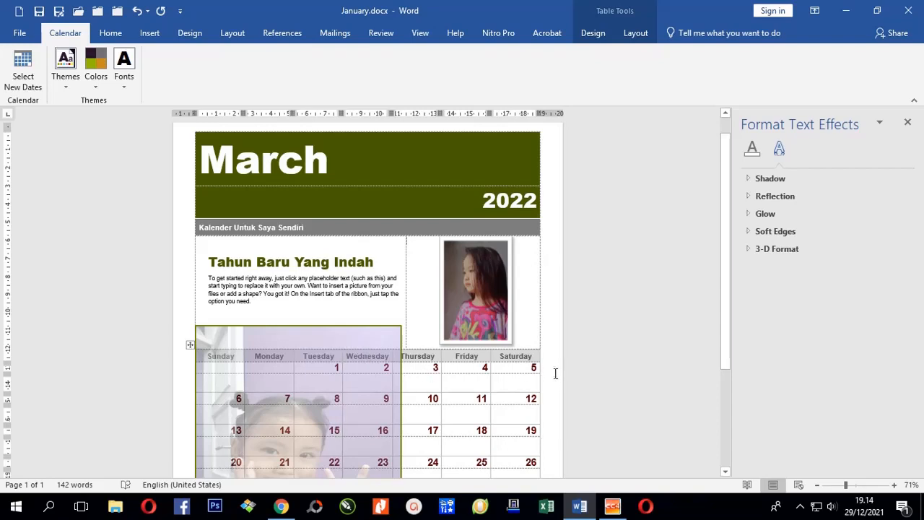
Step: Select the footer paragraph below the calendar, then close the Word document
scroll(556, 374, down, 5)
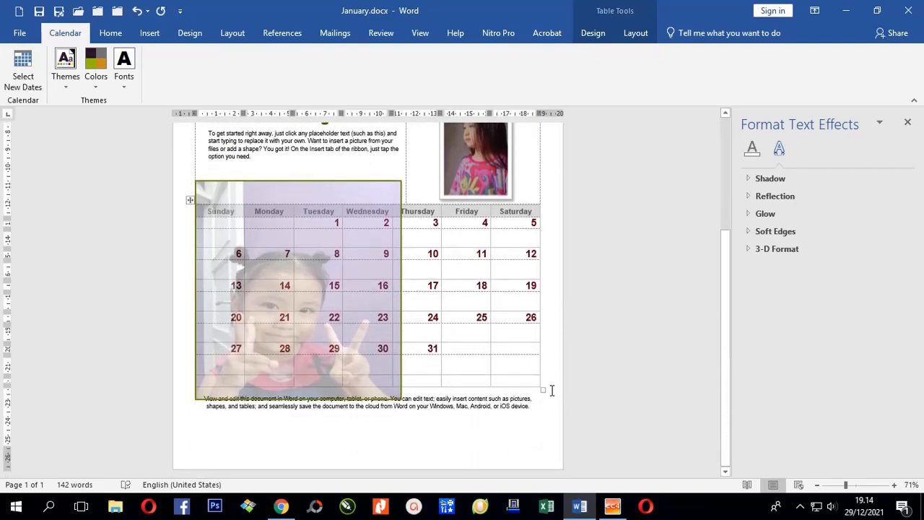
triple_click(551, 393)
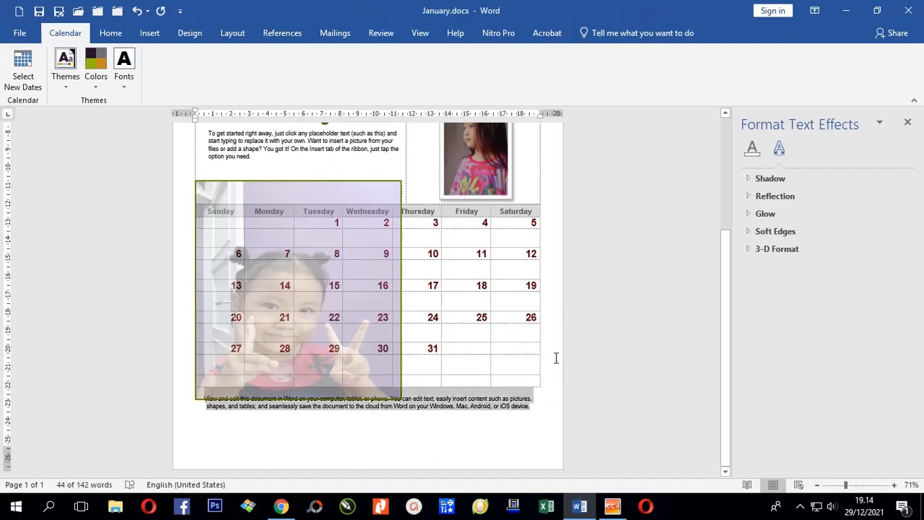
scroll(556, 390, up, 5)
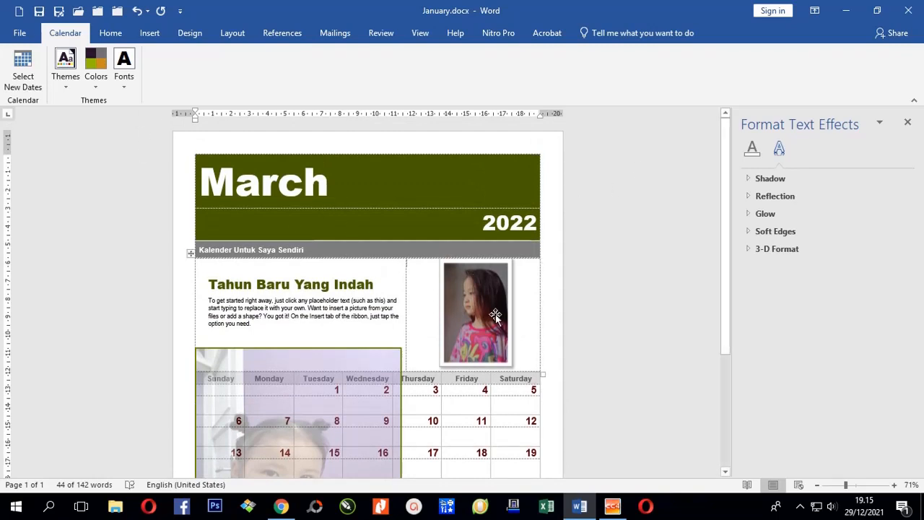
click(907, 10)
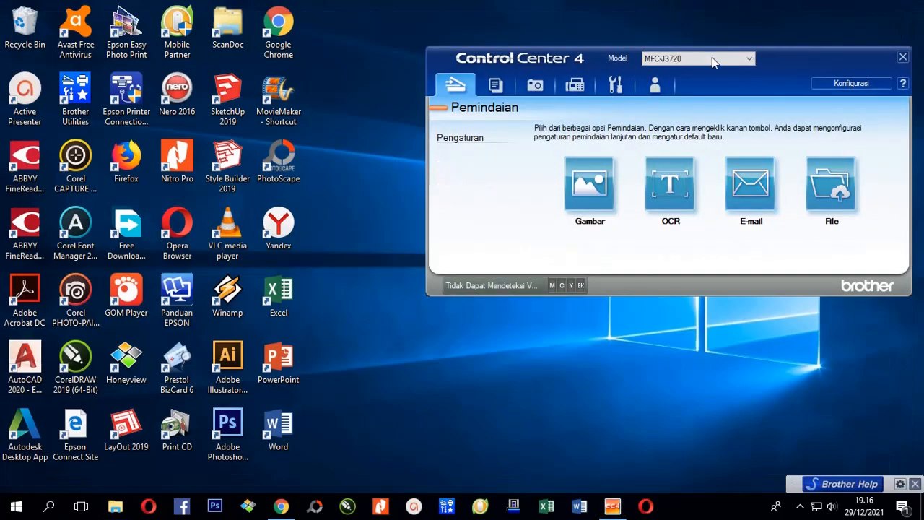
Step: Move the Brother ControlCenter4 scanning window aside and close it
drag(776, 53, 687, 70)
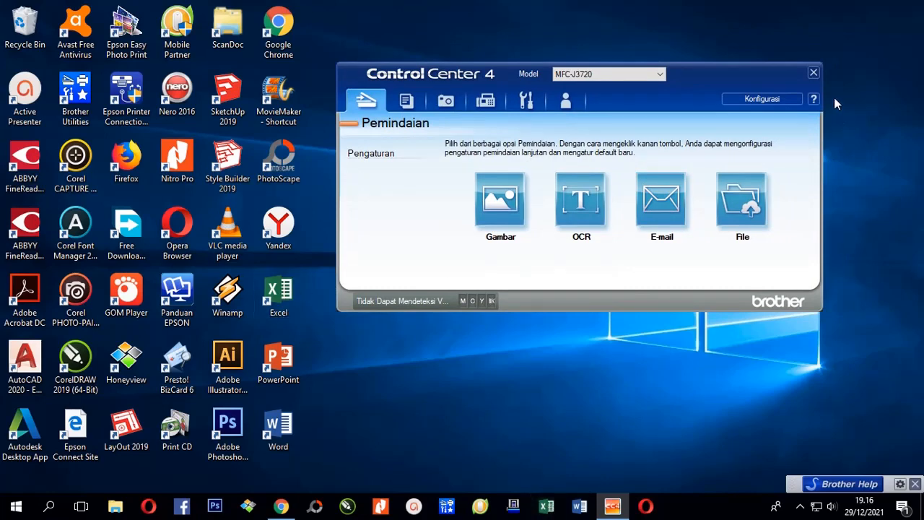
click(814, 72)
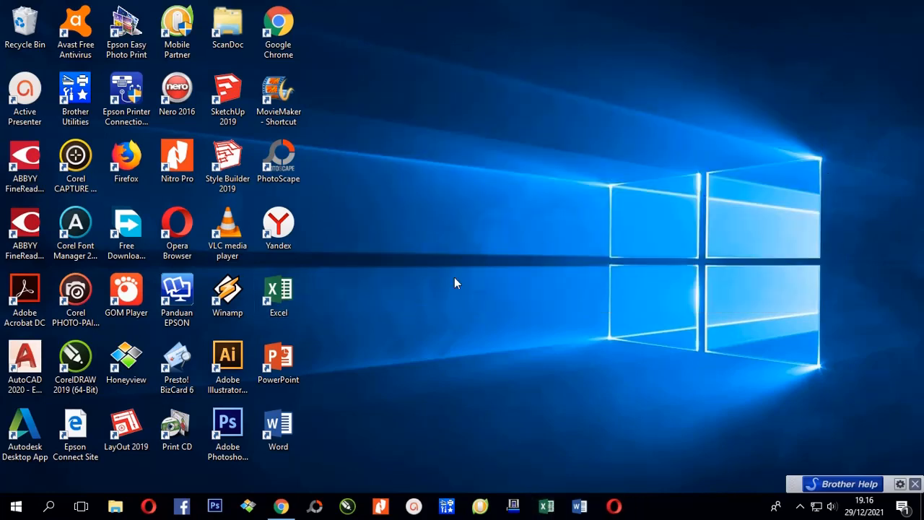
Step: Launch Excel, browse the templates and create 'Seasonal photo calendar1' from the Seasonal photo calendar template
double_click(286, 291)
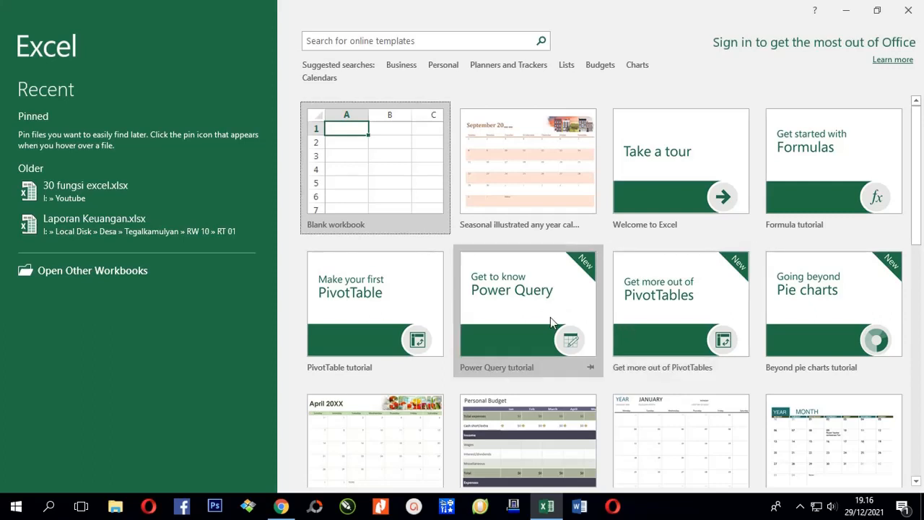
click(517, 155)
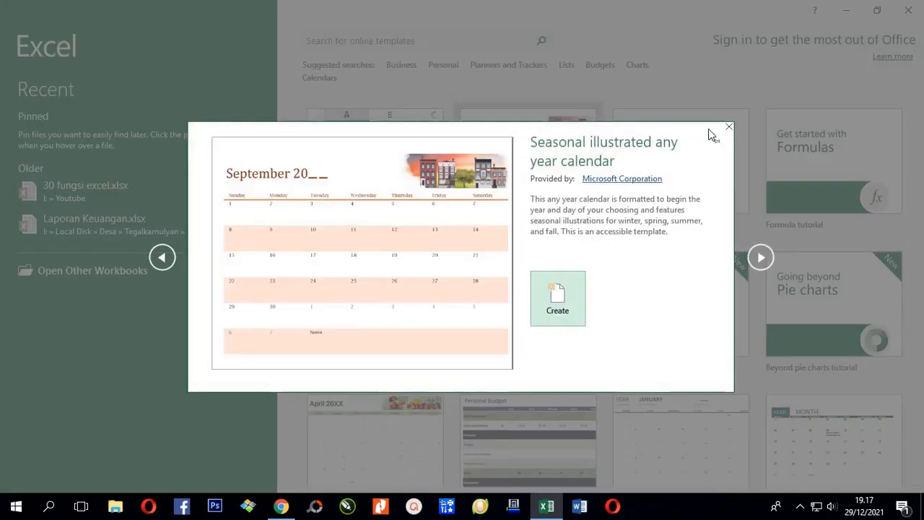
click(728, 128)
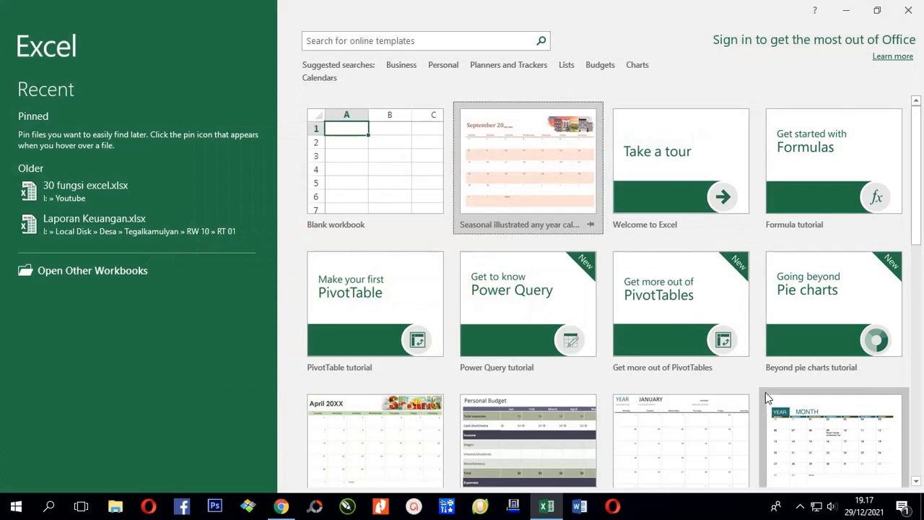
scroll(765, 397, down, 2)
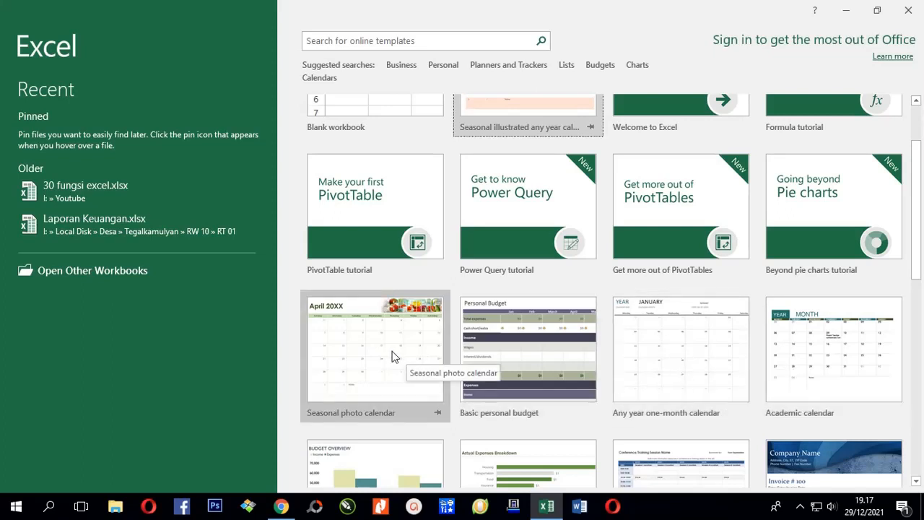
scroll(444, 314, up, 2)
scroll(477, 289, down, 2)
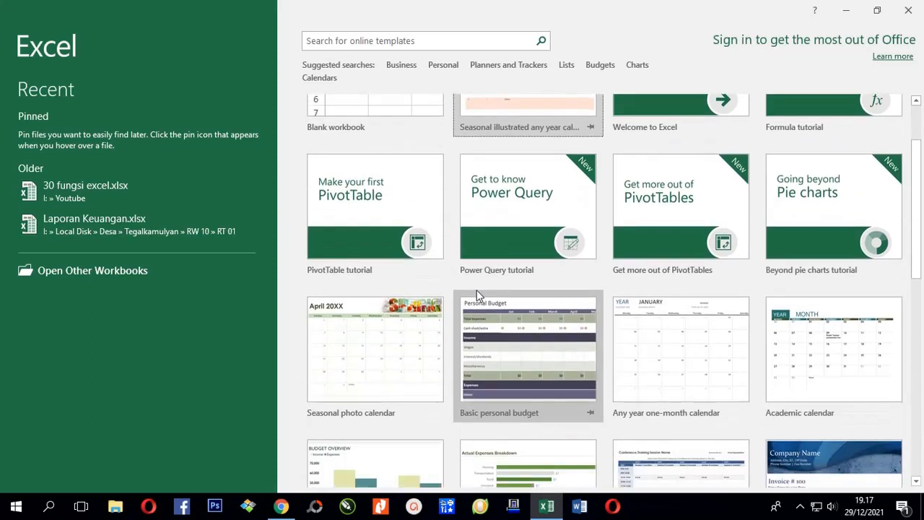
click(368, 338)
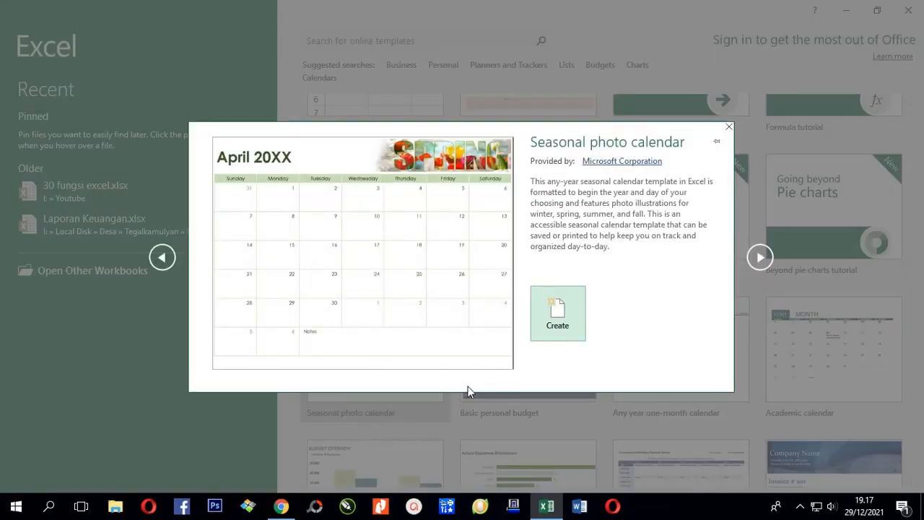
click(559, 317)
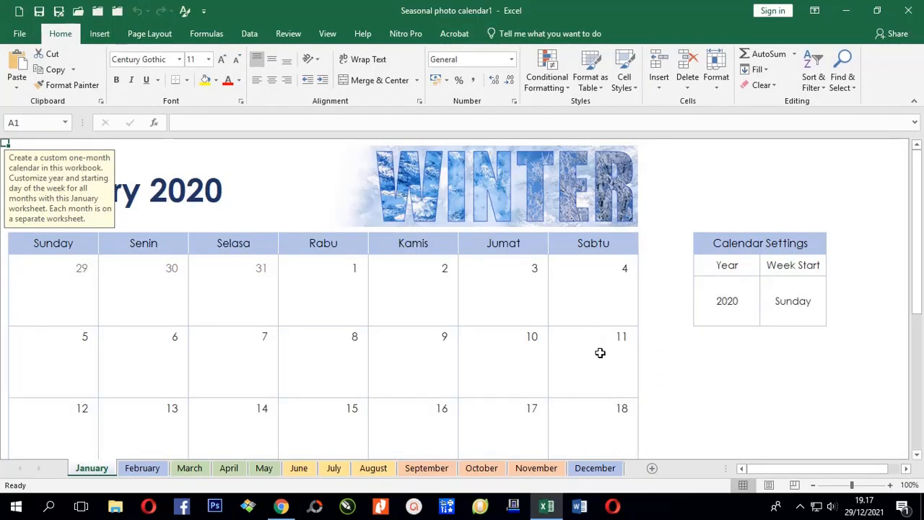
click(728, 367)
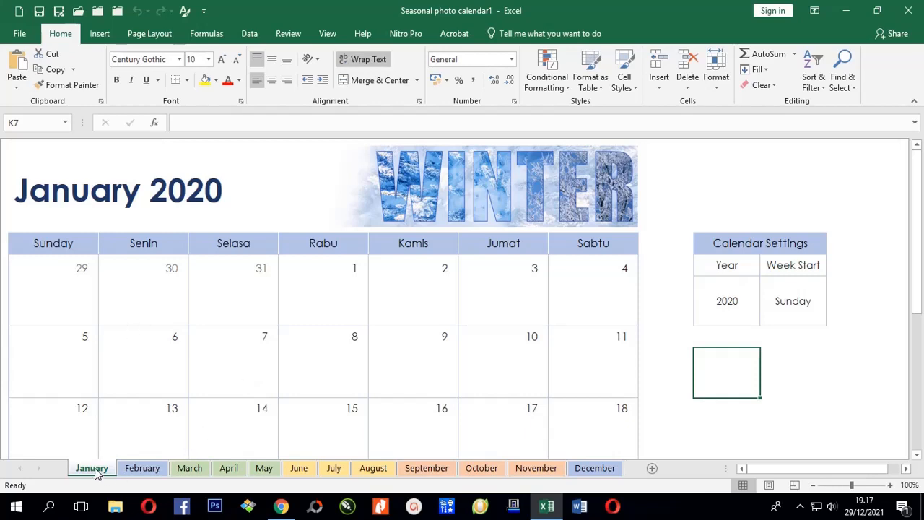
click(137, 468)
click(195, 469)
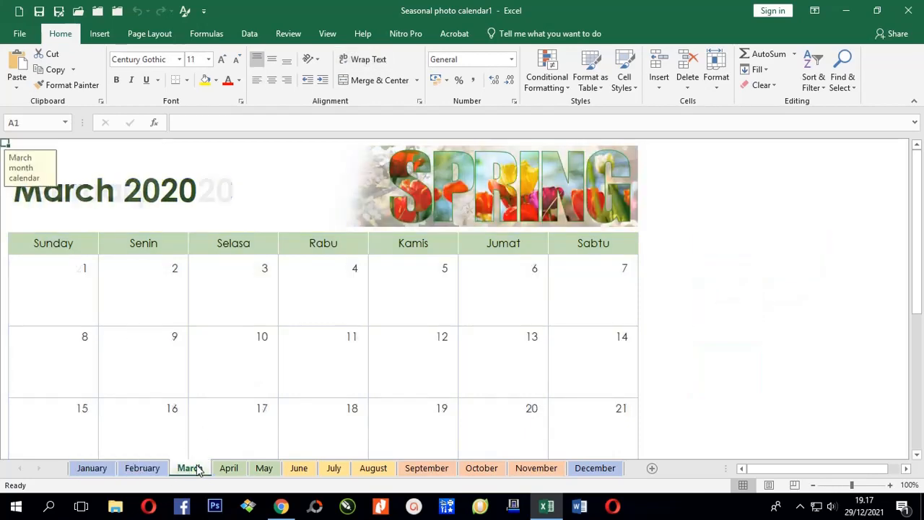
click(101, 469)
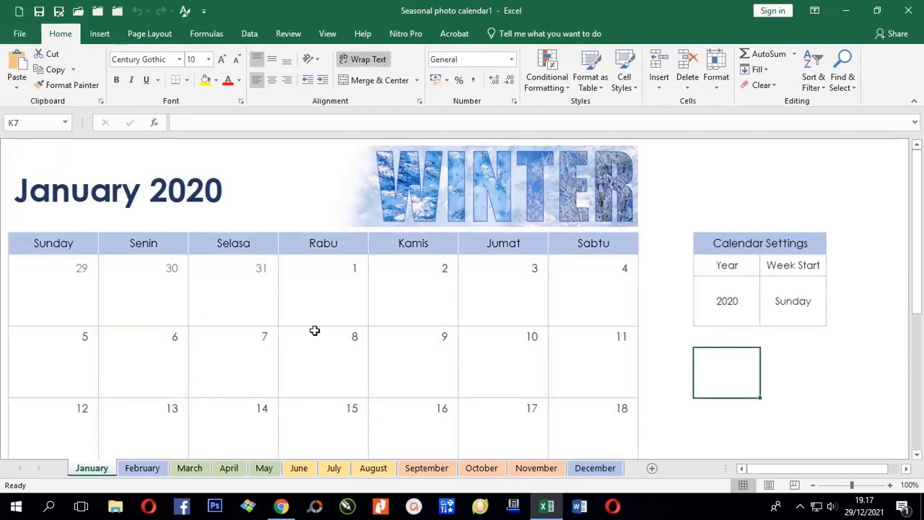
click(784, 351)
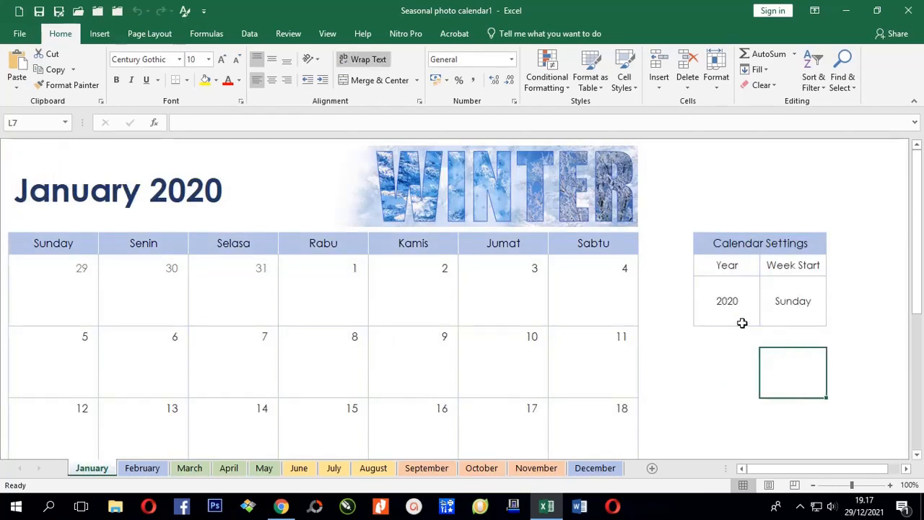
click(728, 301)
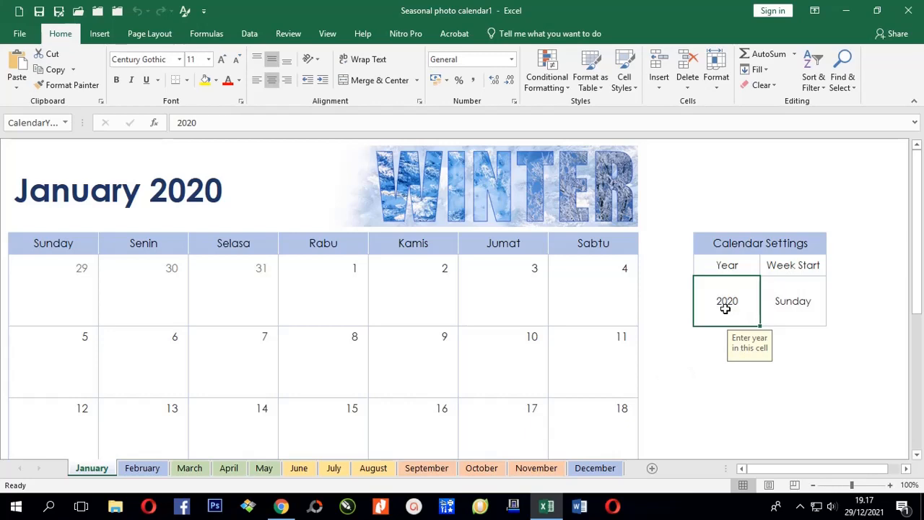
Step: Enter 2022 as the calendar year so the sheet shows January 2022
text(2)
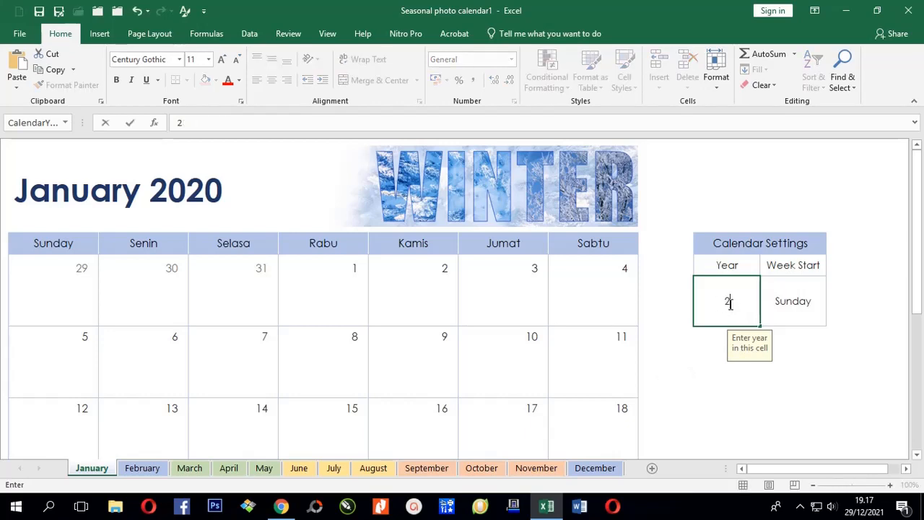
text(022)
key(Return)
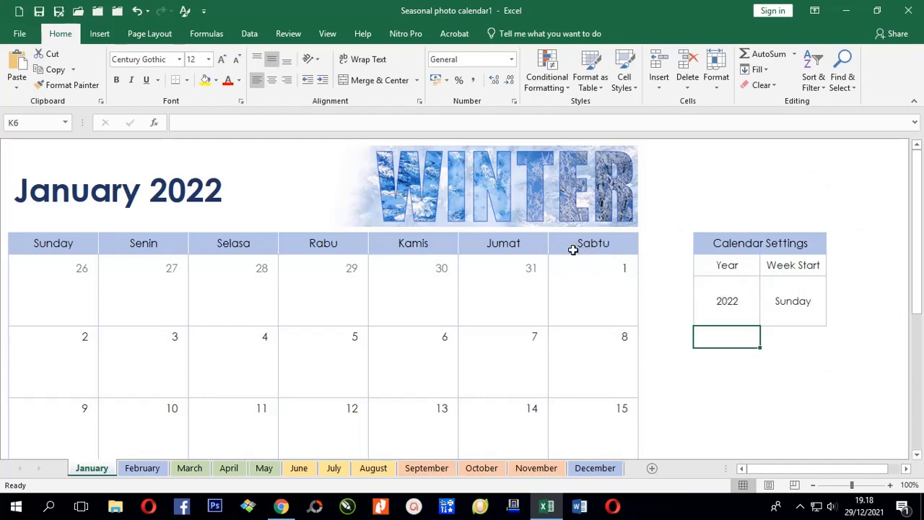
click(154, 243)
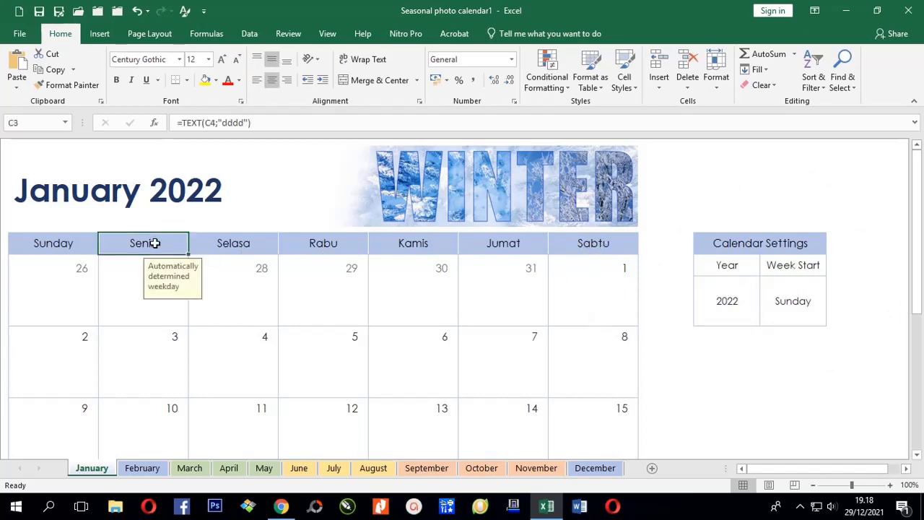
click(224, 243)
click(327, 253)
click(410, 243)
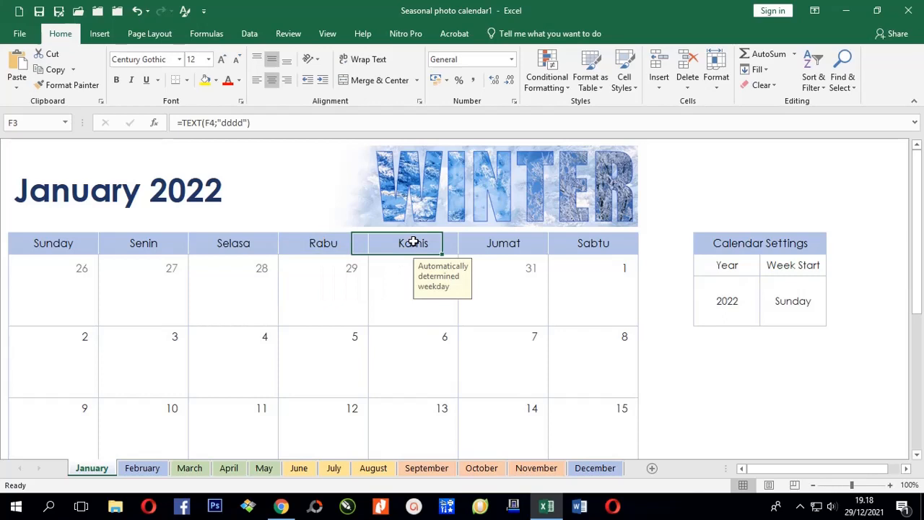
click(532, 244)
click(575, 248)
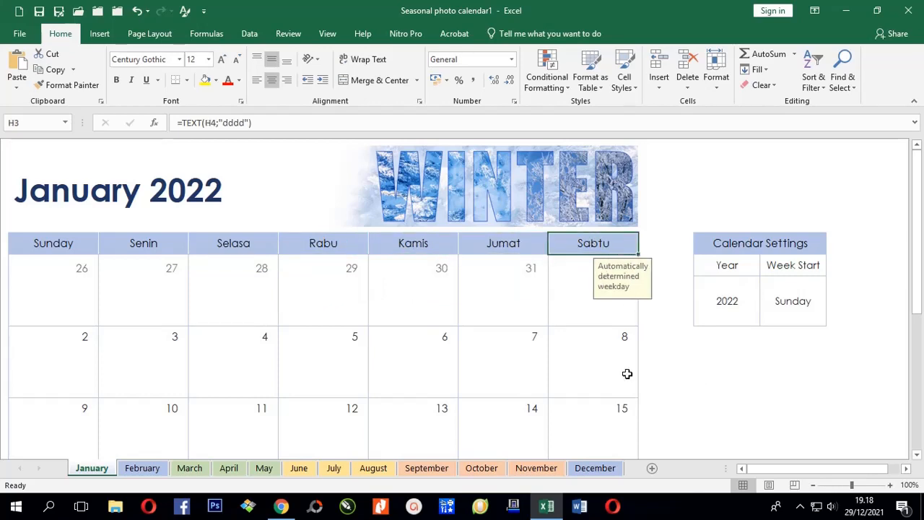
click(141, 248)
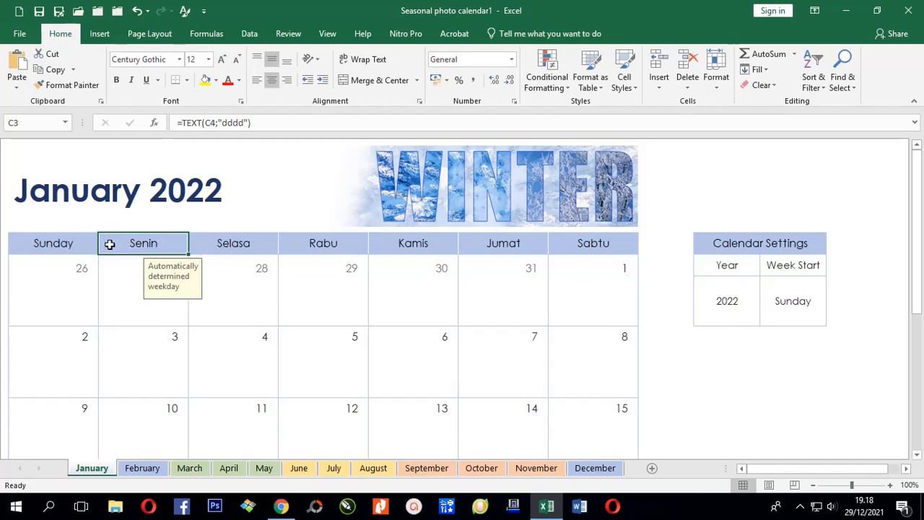
click(69, 243)
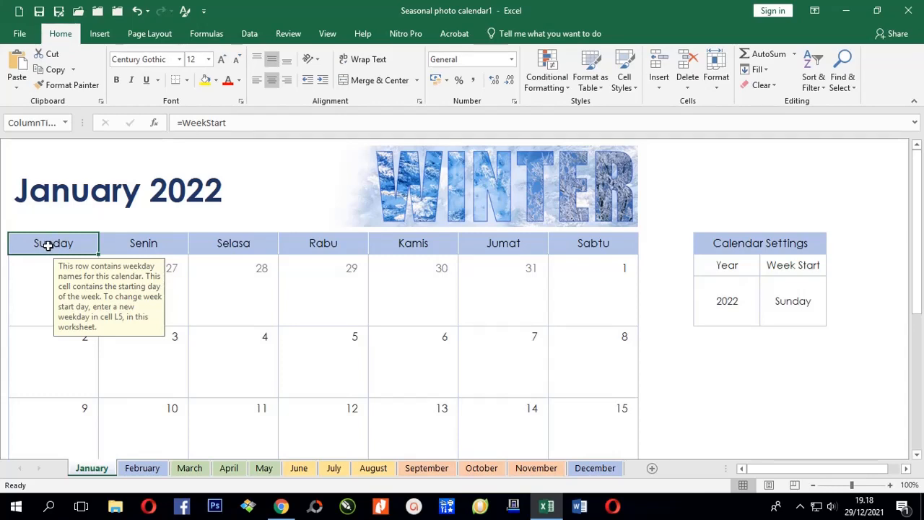
click(792, 301)
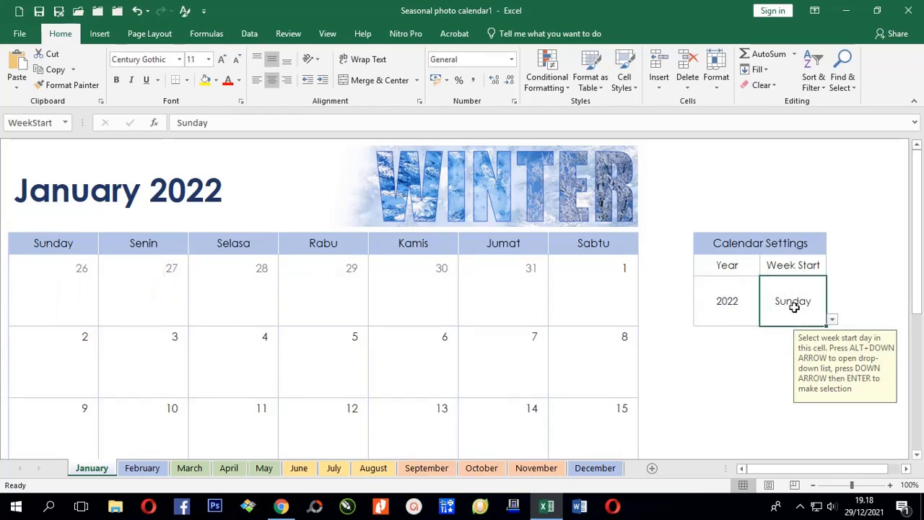
click(832, 322)
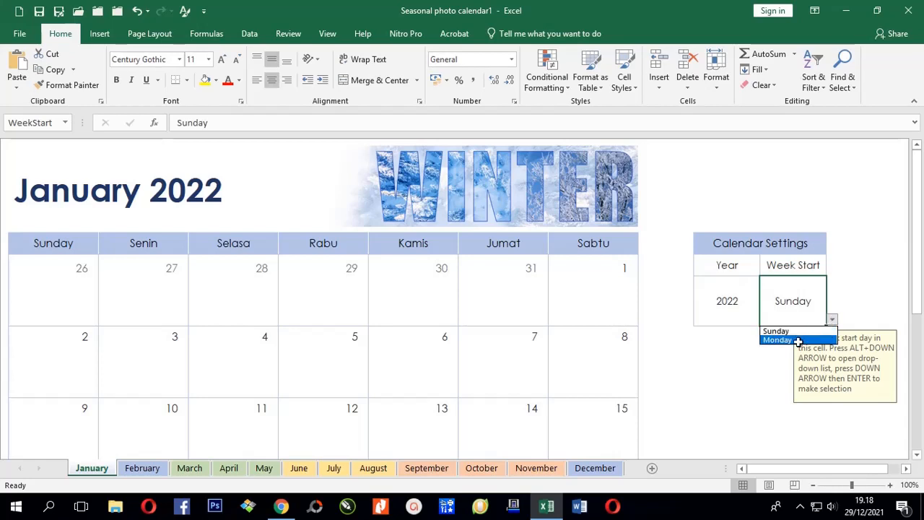
click(798, 340)
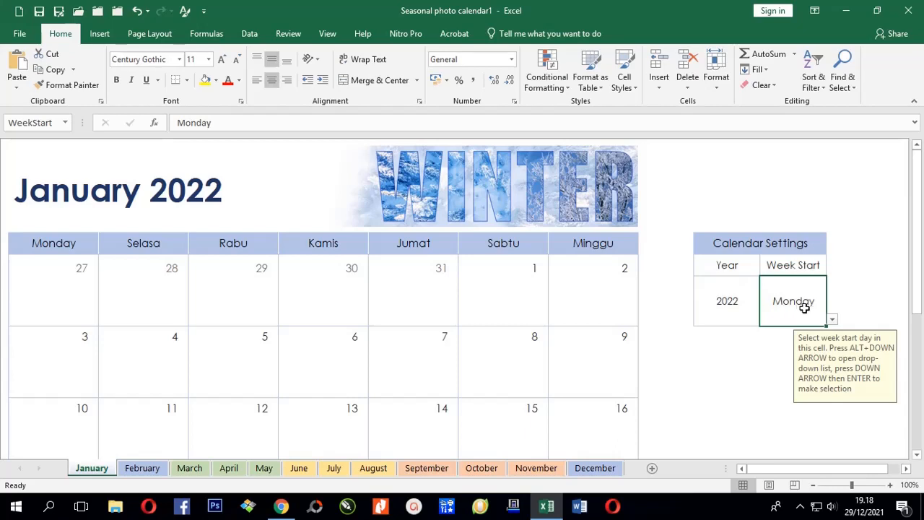
click(833, 320)
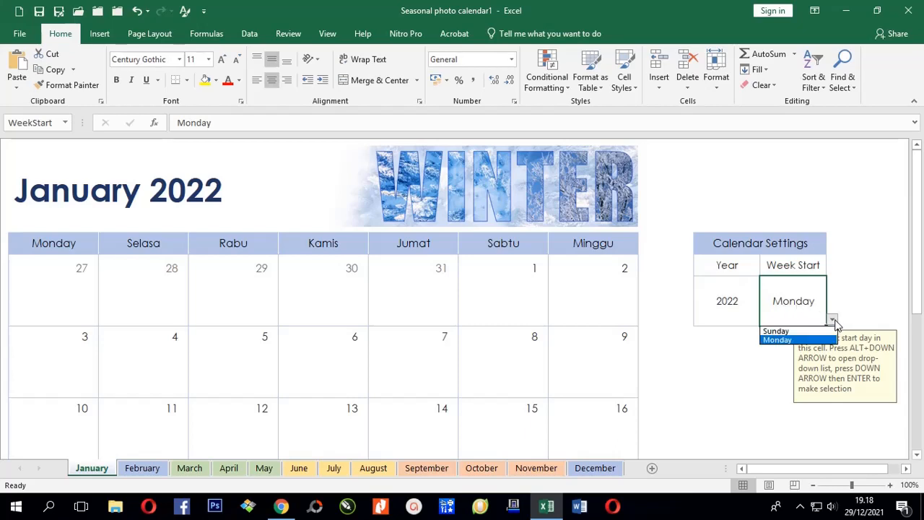
click(797, 330)
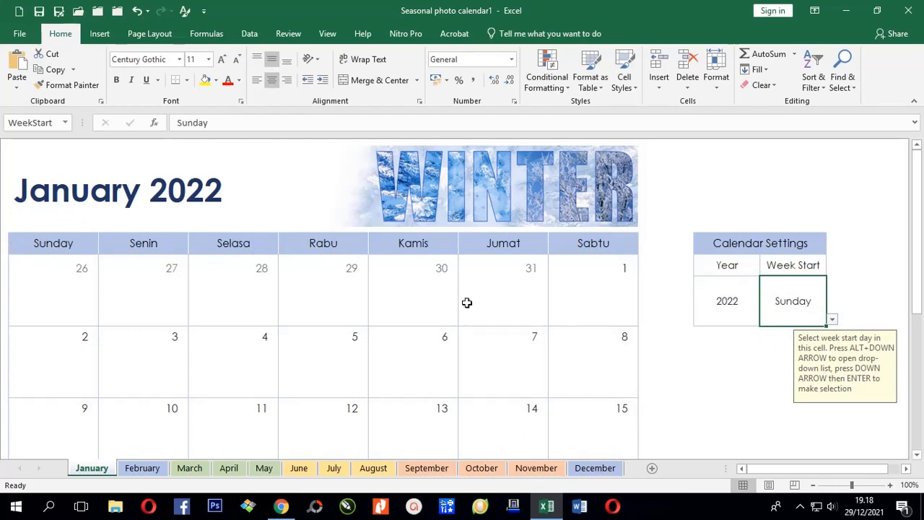
Step: Replace Sunday with Minggu as the Week Start day and accept the validation warning
double_click(792, 301)
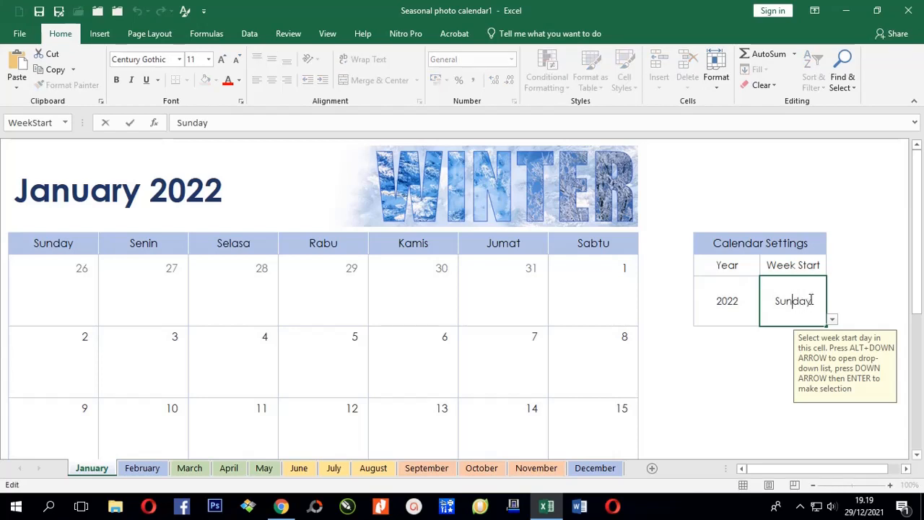
double_click(812, 301)
text(m)
text(Minggu)
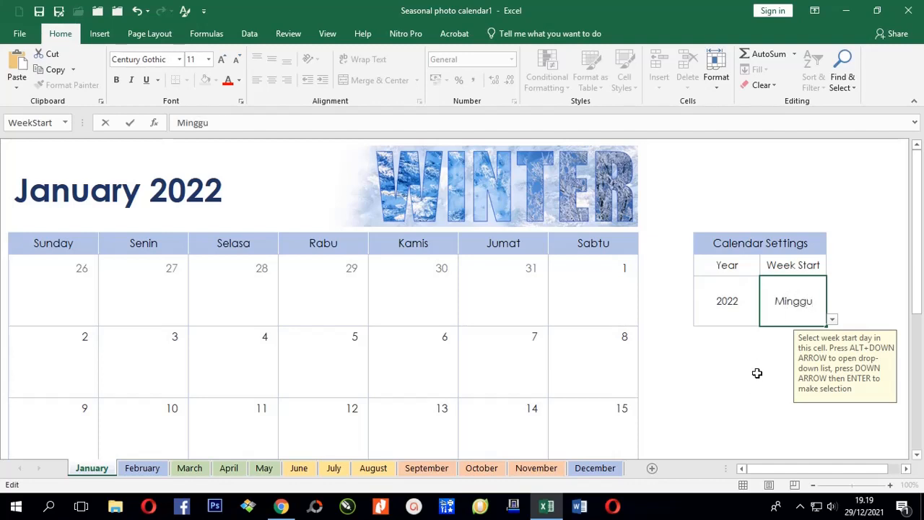
click(757, 374)
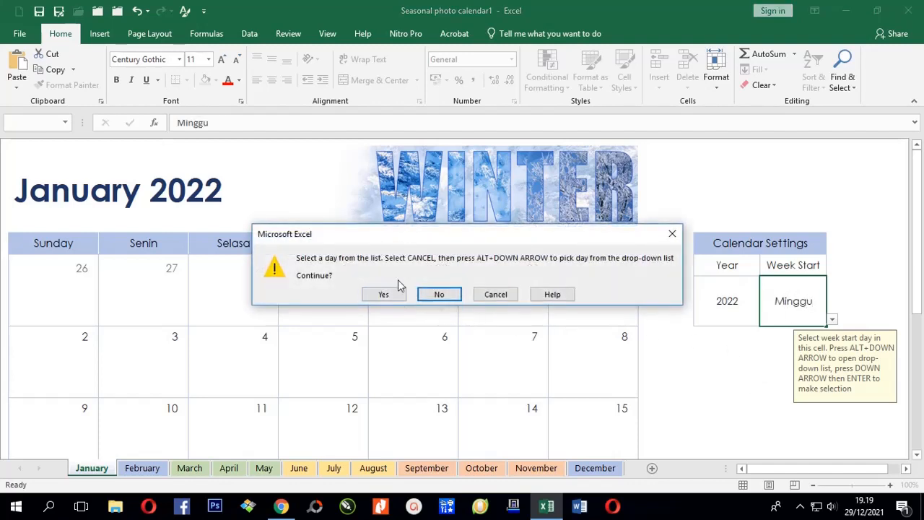
click(384, 296)
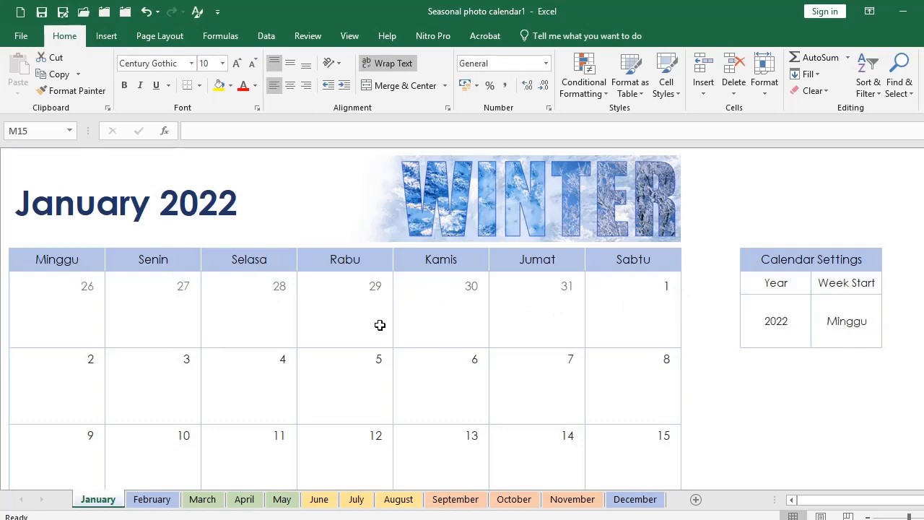
Step: Select the calendar day cells and give them a purple fill from More Colors
scroll(341, 330, down, 2)
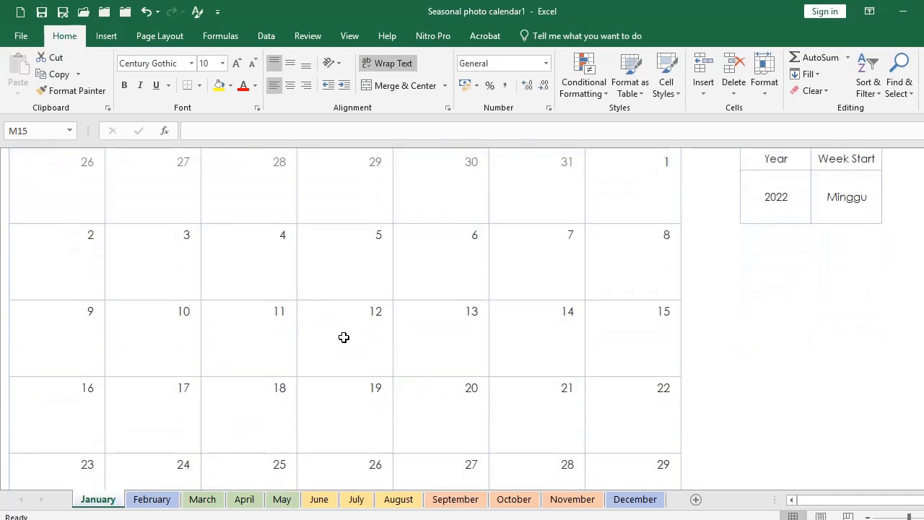
scroll(346, 332, down, 2)
scroll(349, 330, up, 5)
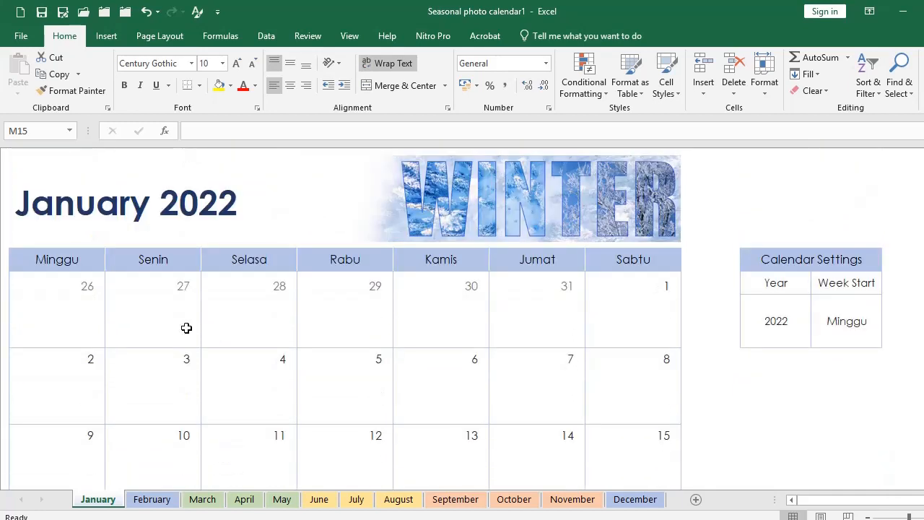
click(69, 305)
scroll(537, 344, down, 2)
scroll(304, 337, up, 2)
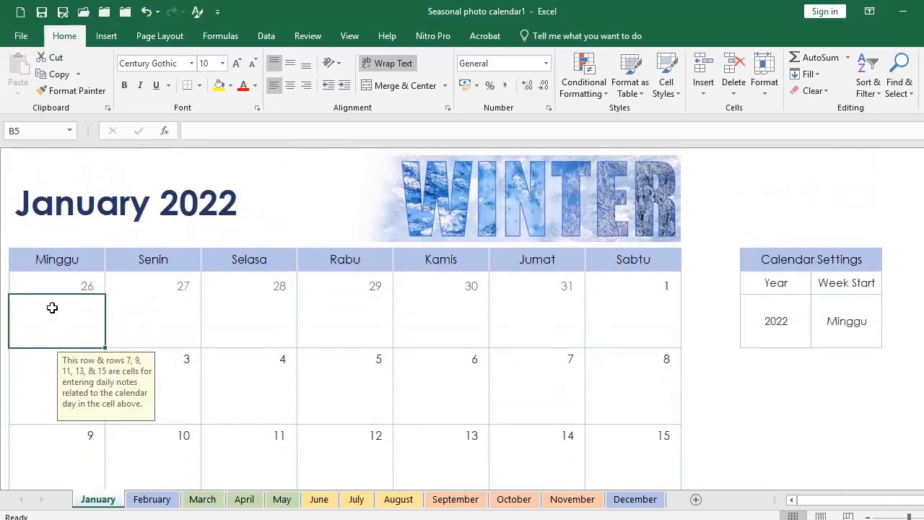
click(55, 285)
scroll(387, 363, down, 6)
shift+click(635, 287)
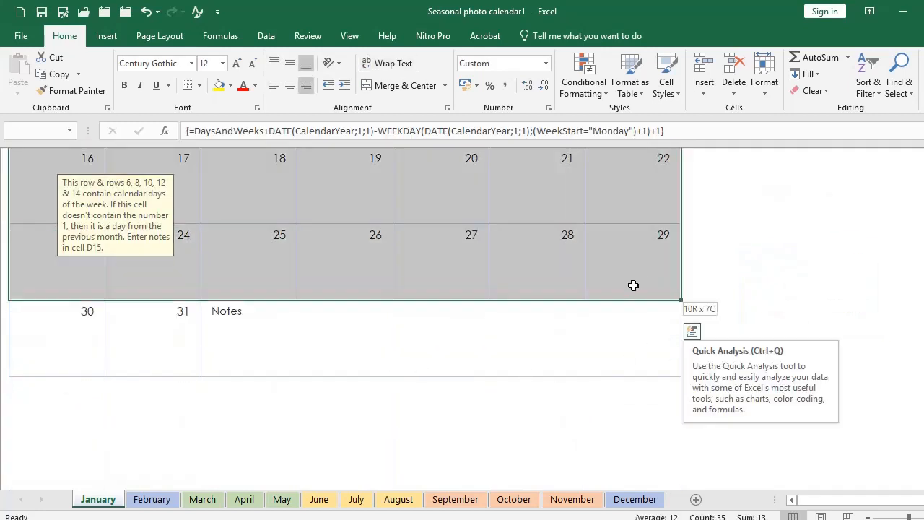
click(230, 86)
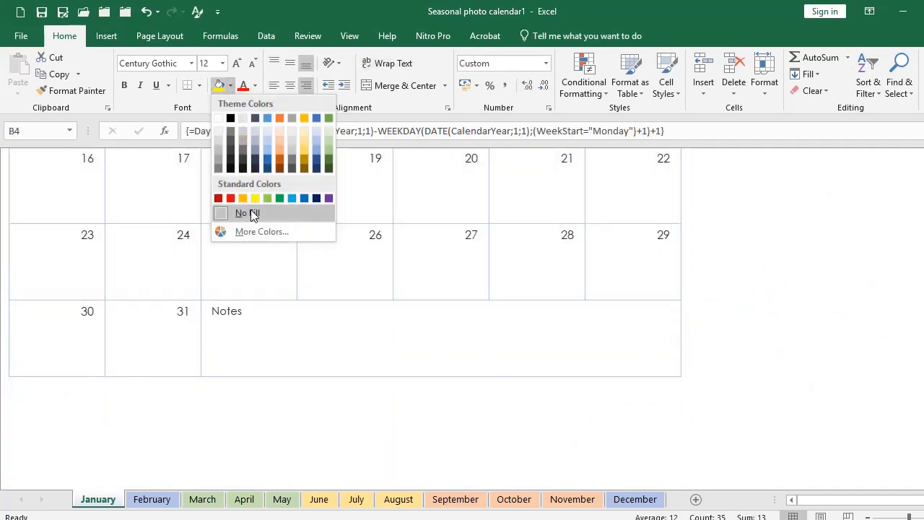
click(272, 229)
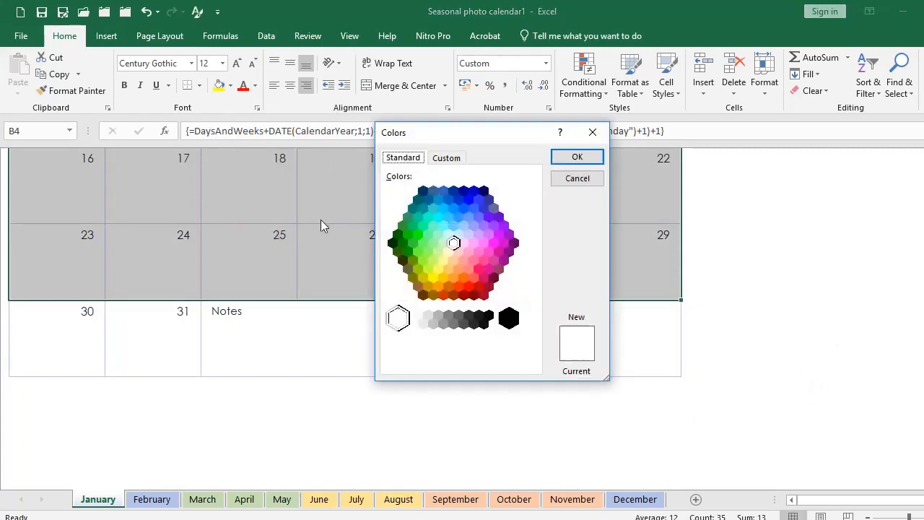
click(479, 237)
click(577, 157)
Step: Change the day cells' fill to pale pink instead
scroll(764, 355, up, 6)
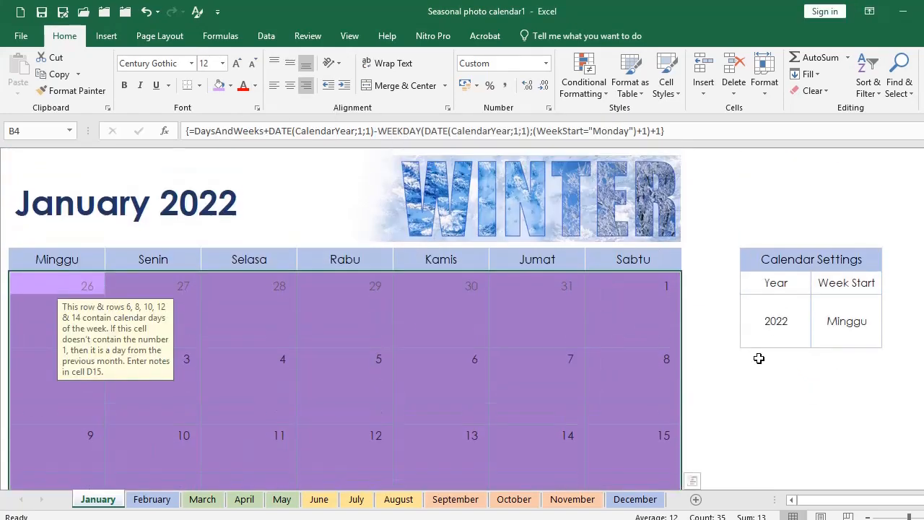
click(230, 88)
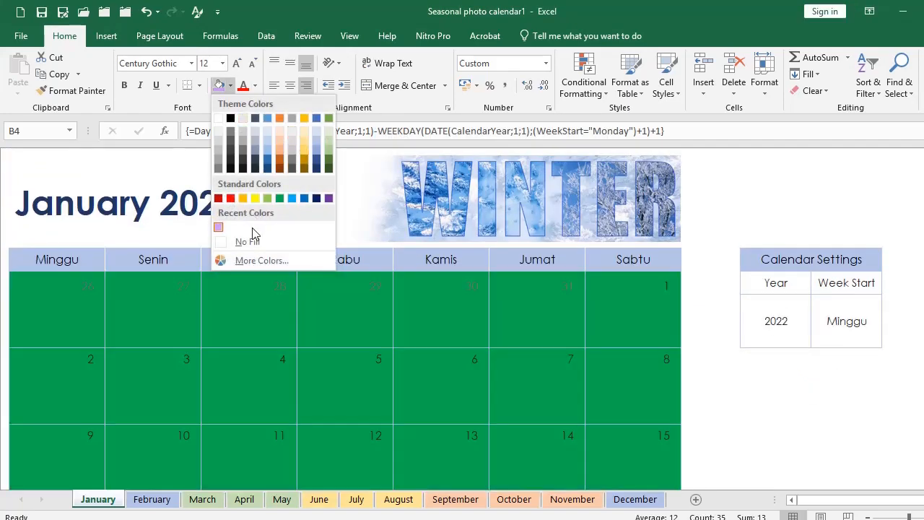
click(249, 267)
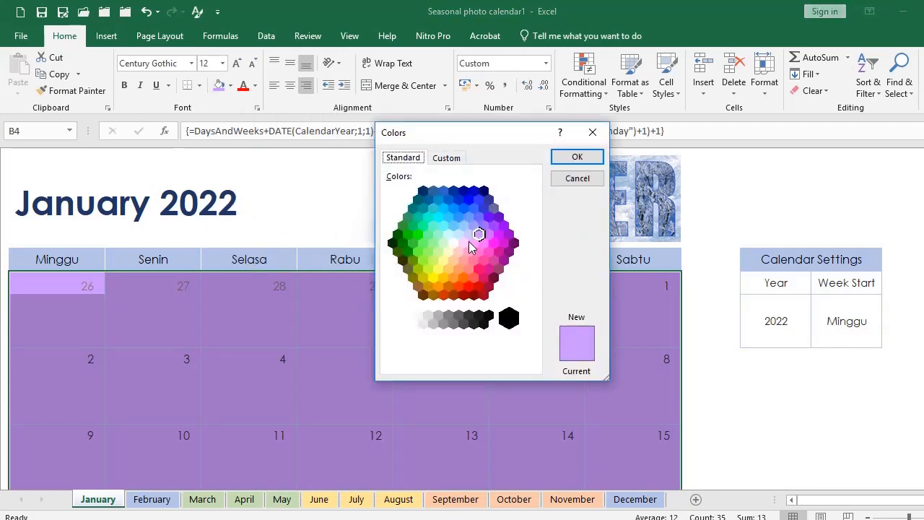
click(464, 243)
click(576, 156)
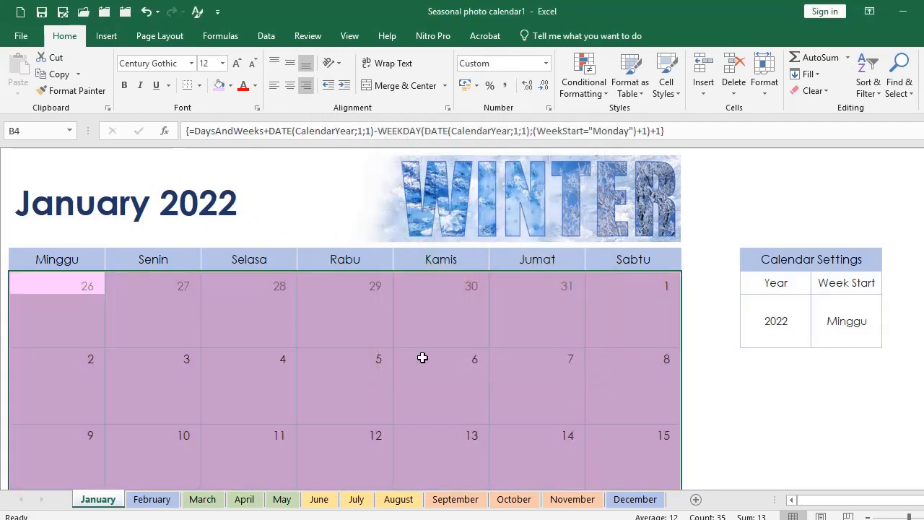
click(427, 337)
Step: Make the weekday headers and dates bold at font size 14
click(45, 262)
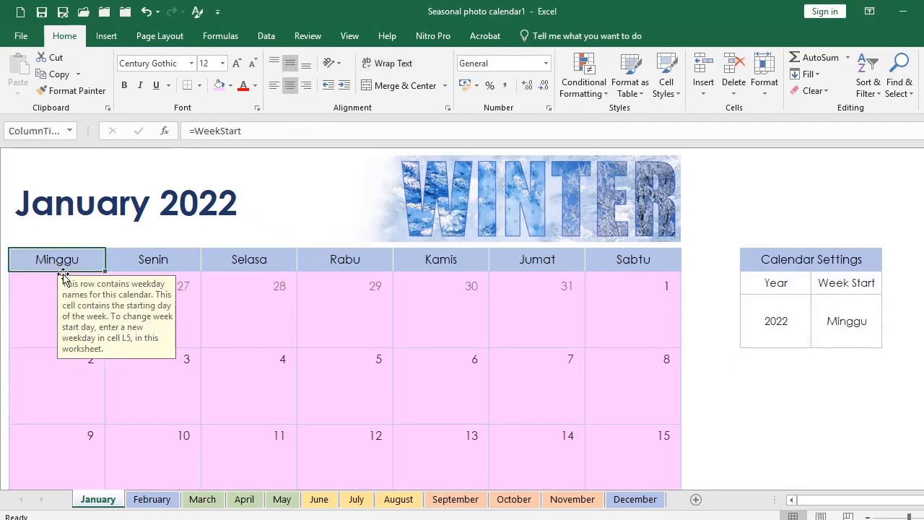
scroll(396, 345, down, 5)
scroll(599, 281, up, 3)
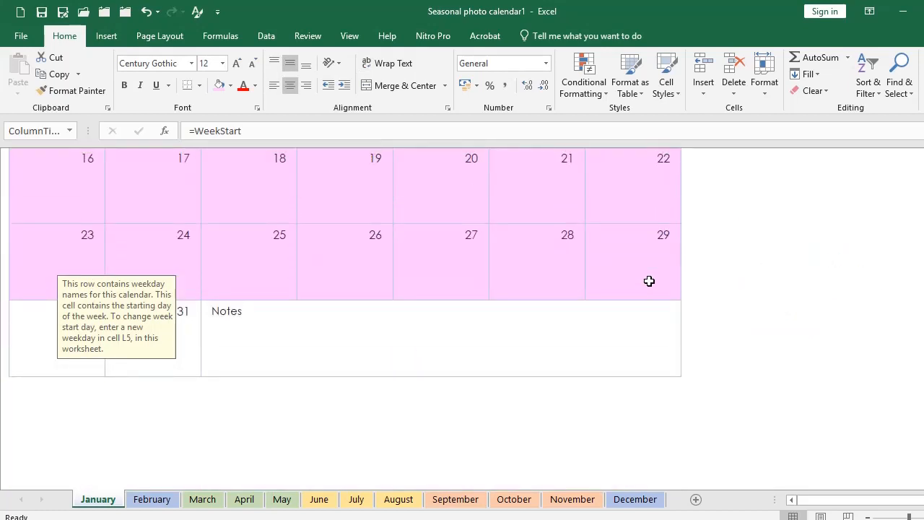
shift+click(648, 278)
scroll(288, 202, up, 1)
click(124, 85)
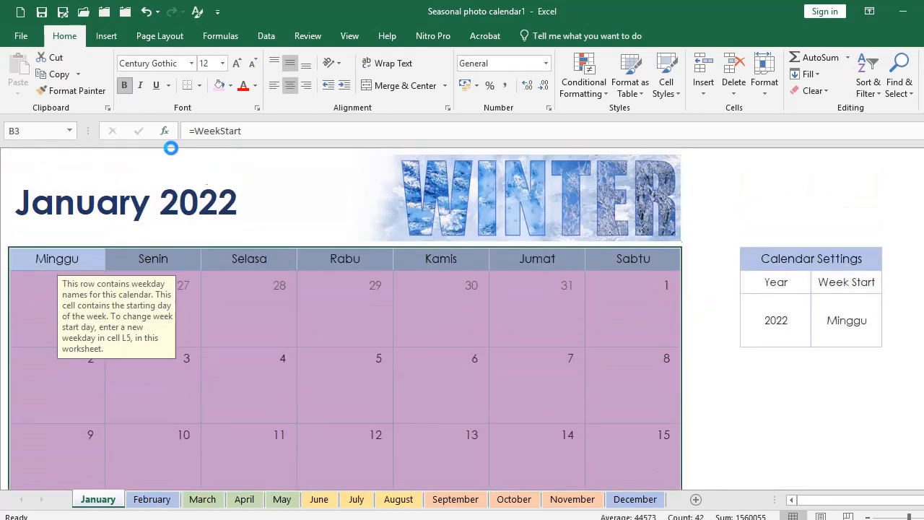
click(222, 63)
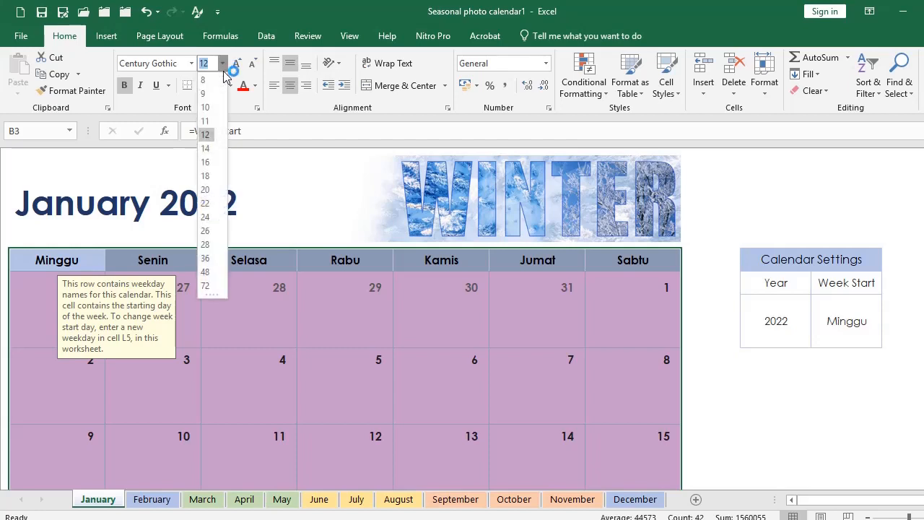
click(213, 150)
click(339, 369)
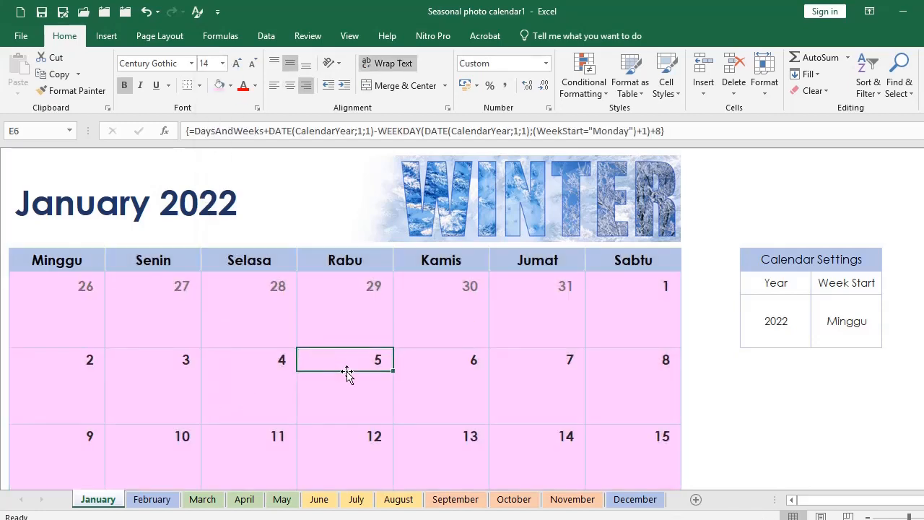
Step: Insert the photo IMG_20210801_143503_273.jpg into the sheet
scroll(556, 352, down, 1)
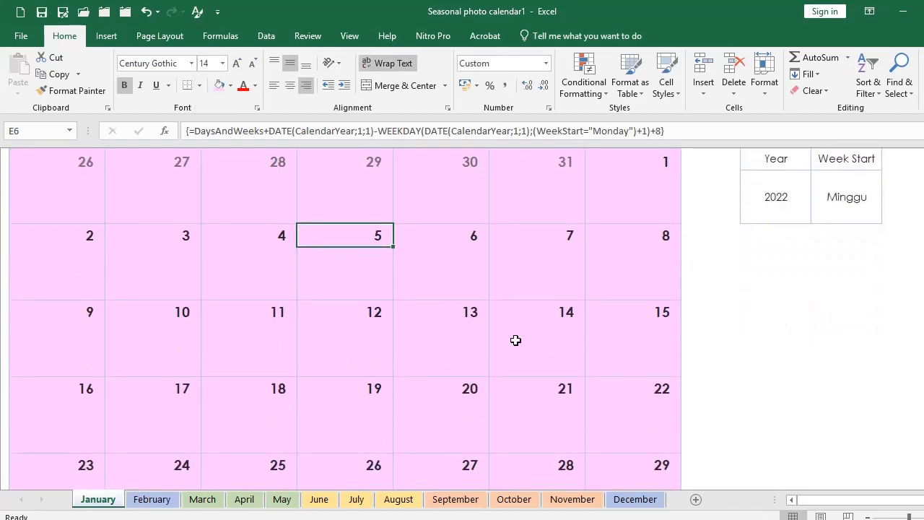
scroll(643, 296, up, 1)
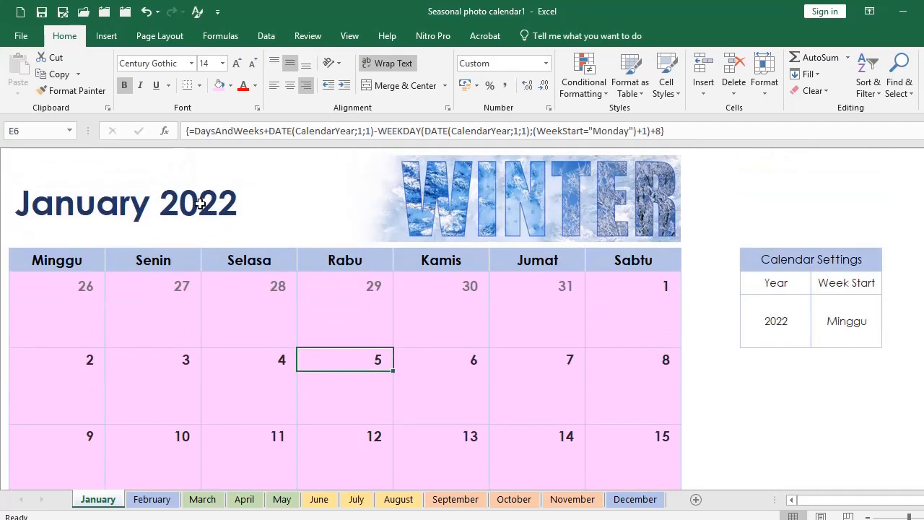
click(453, 201)
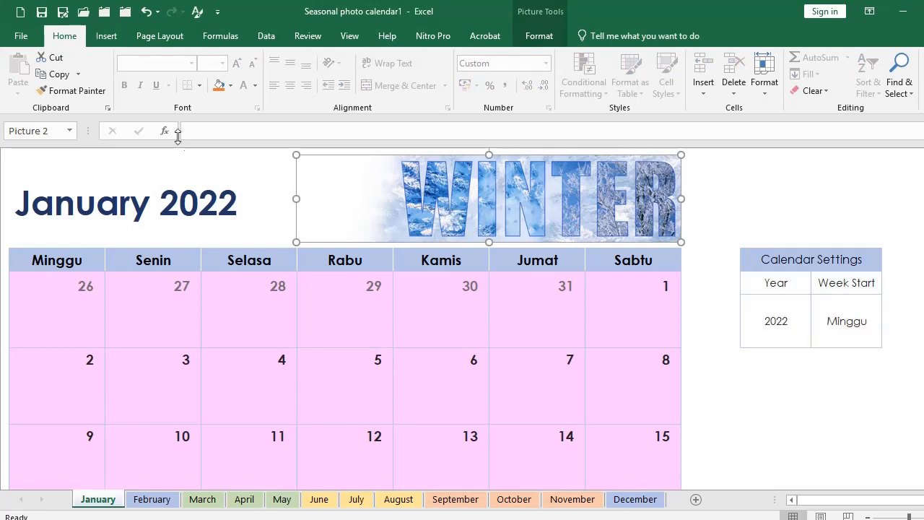
click(106, 40)
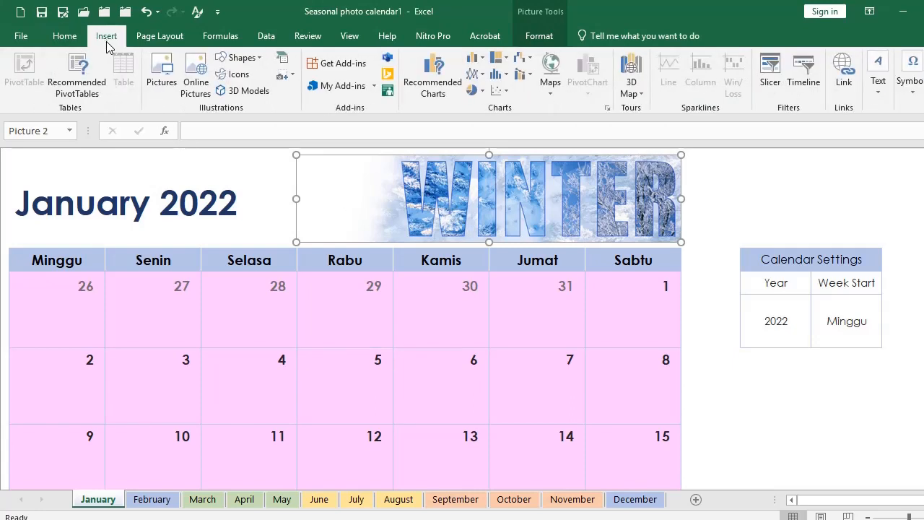
click(169, 72)
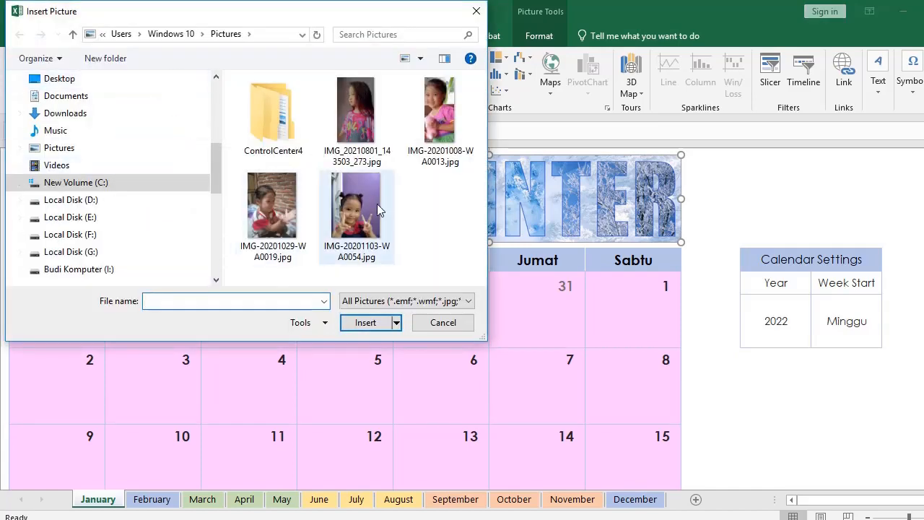
click(359, 115)
click(365, 322)
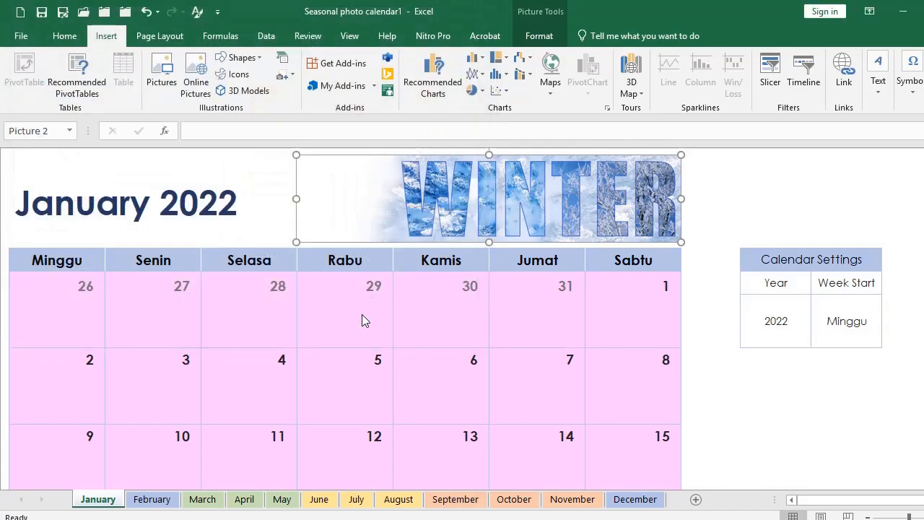
Step: Shrink the girl's photo and move it into the header beside the January 2022 title
scroll(456, 346, down, 2)
scroll(464, 346, down, 3)
drag(306, 351, 479, 350)
scroll(479, 349, down, 2)
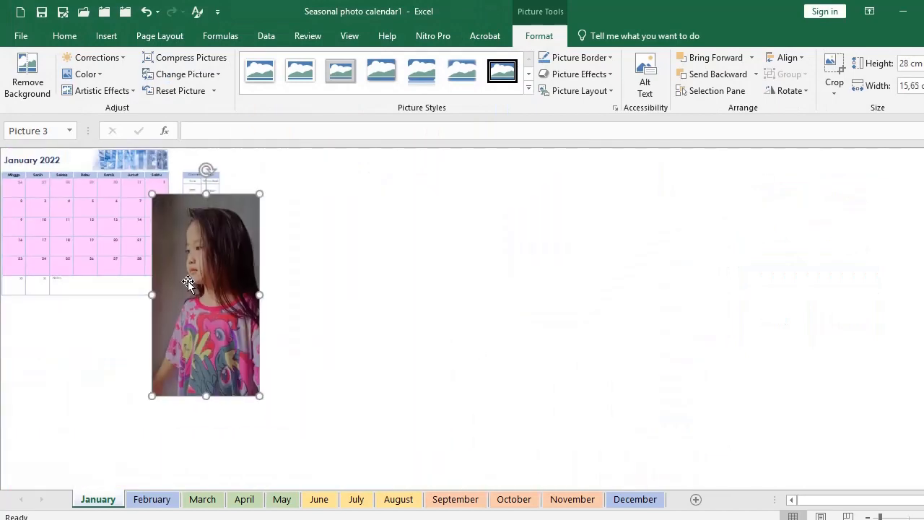
drag(188, 281, 101, 237)
drag(172, 354, 84, 182)
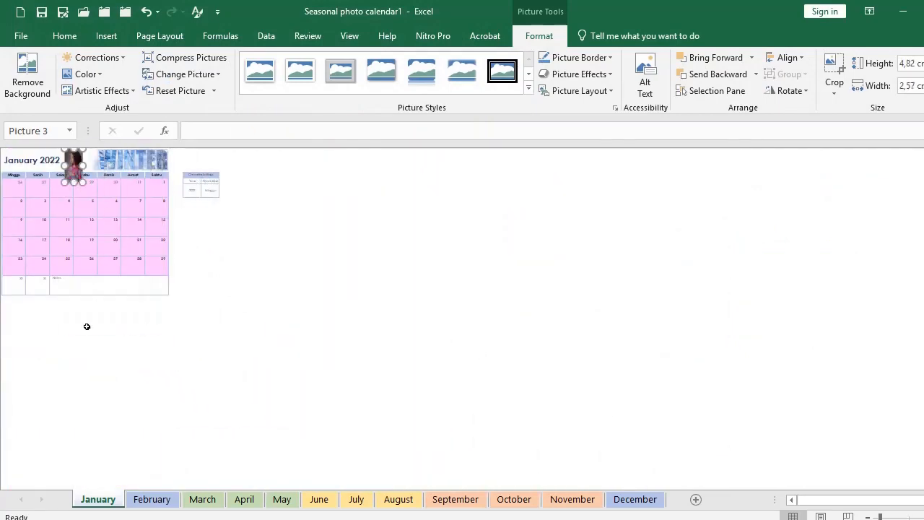
scroll(87, 327, up, 5)
click(340, 223)
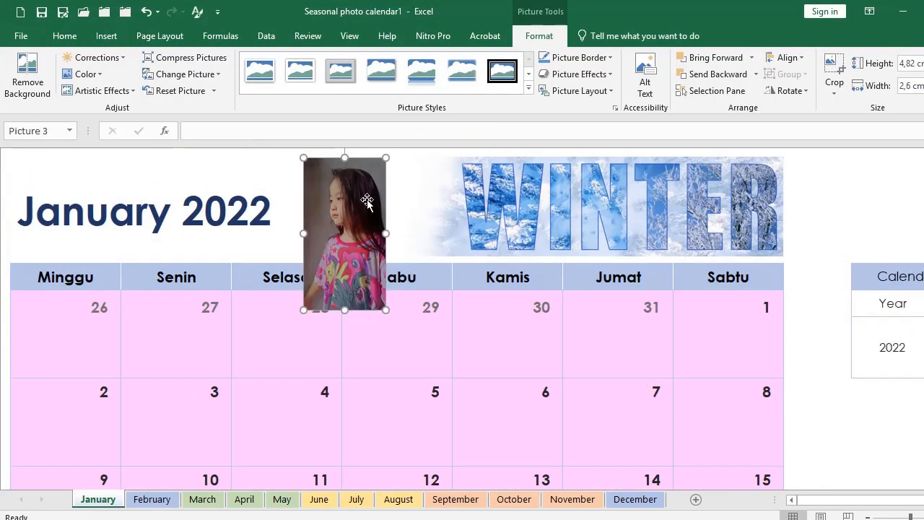
Step: Crop the bottom of the girl's photo to match the title's height
click(831, 78)
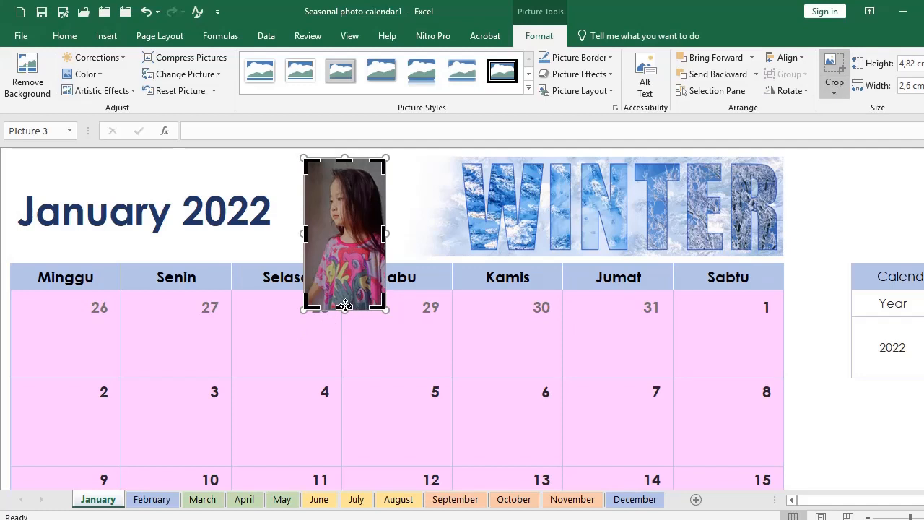
drag(343, 308, 344, 258)
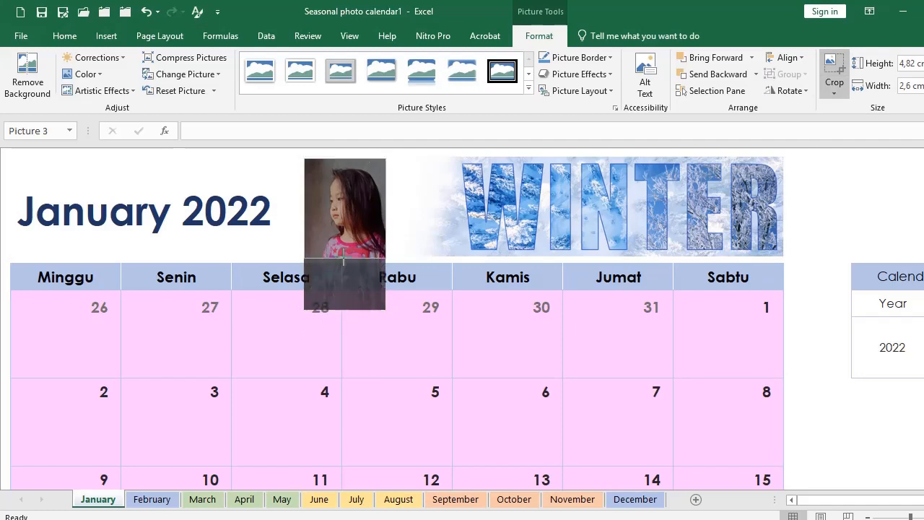
click(406, 252)
click(452, 235)
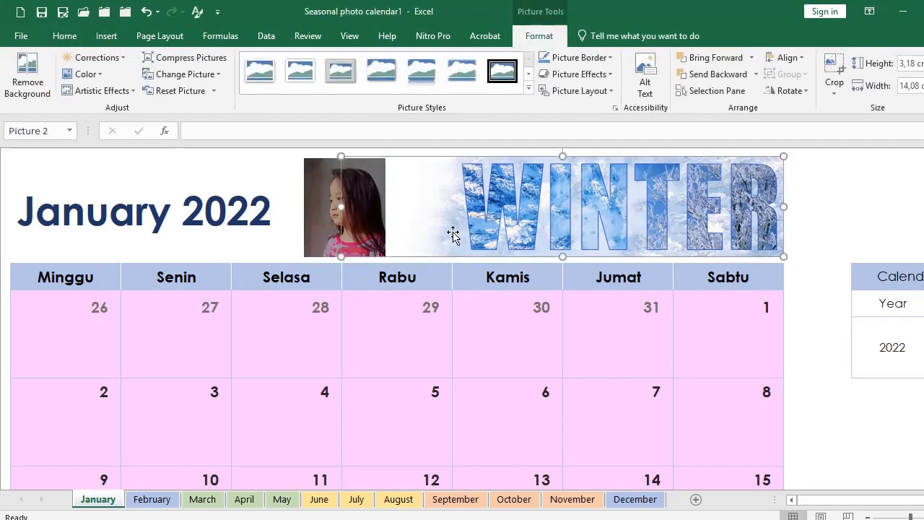
click(328, 211)
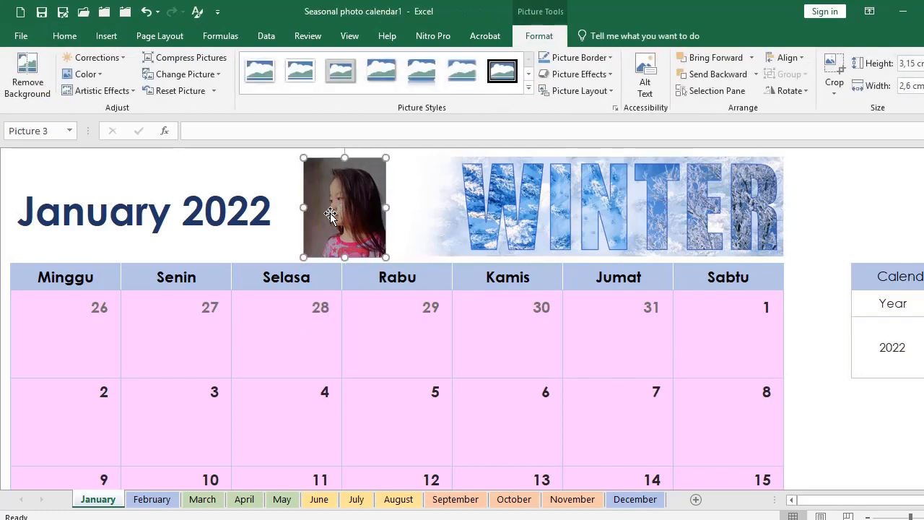
click(553, 210)
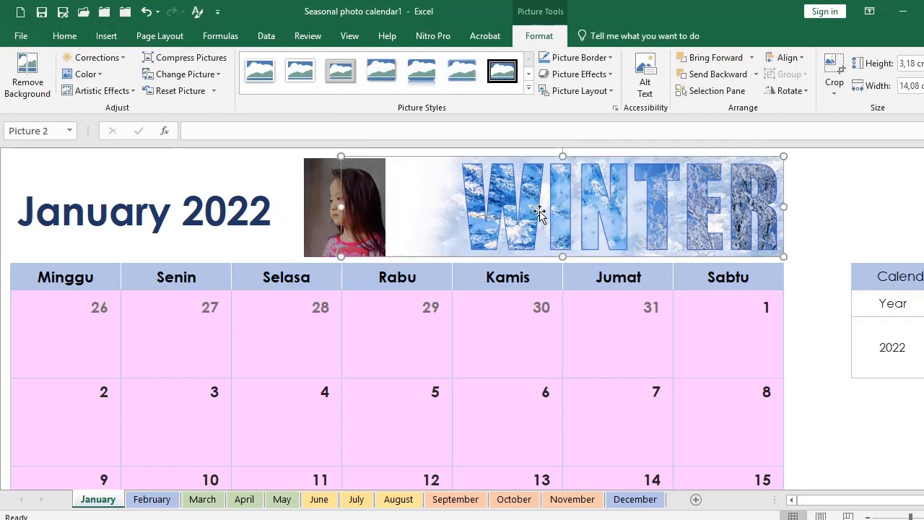
Step: Replace the WINTER banner picture with IMG-20201103-WA0054.jpg via Change Picture
right_click(540, 210)
click(519, 201)
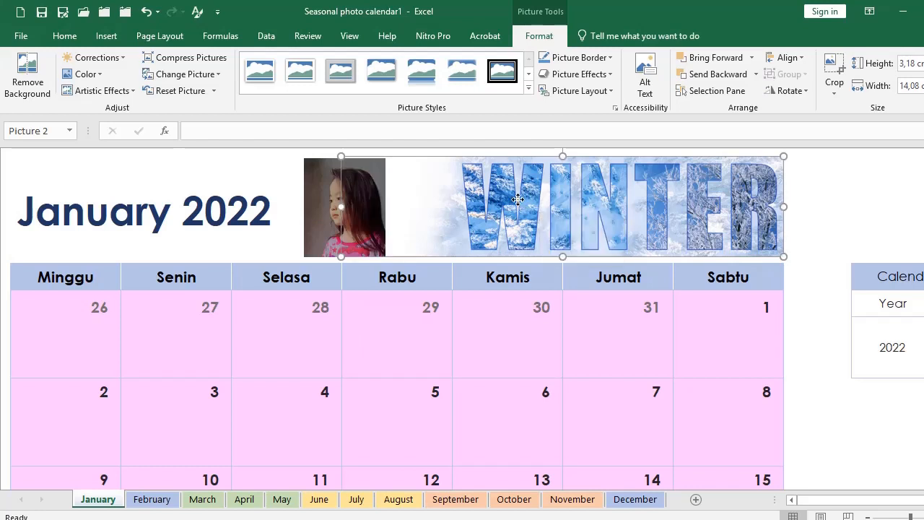
right_click(519, 201)
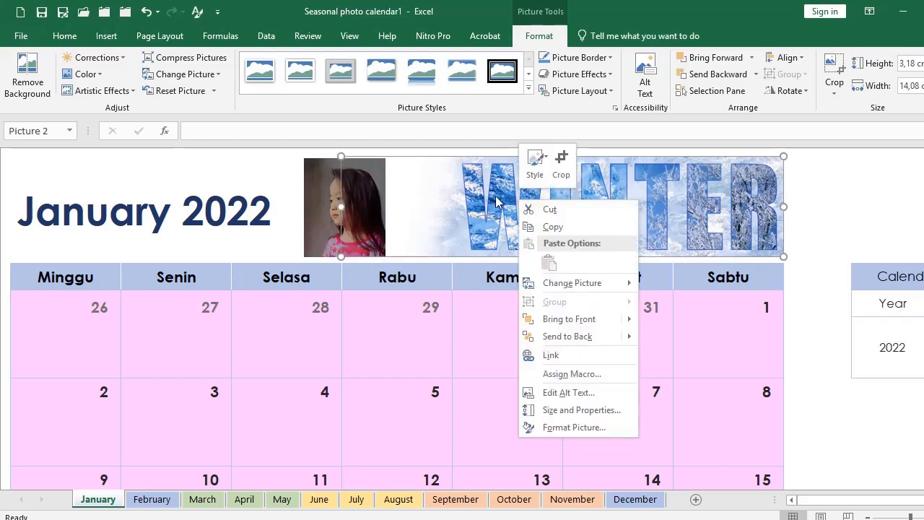
mouse_move(567, 287)
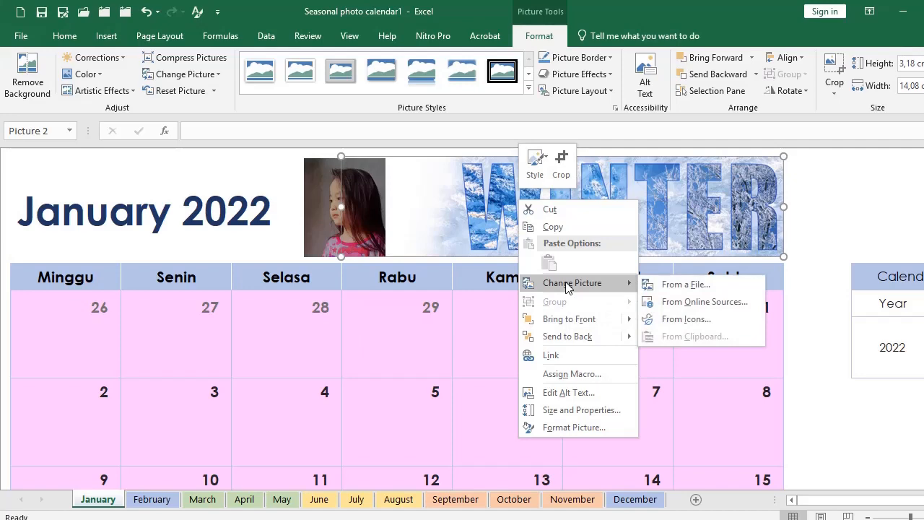
click(668, 286)
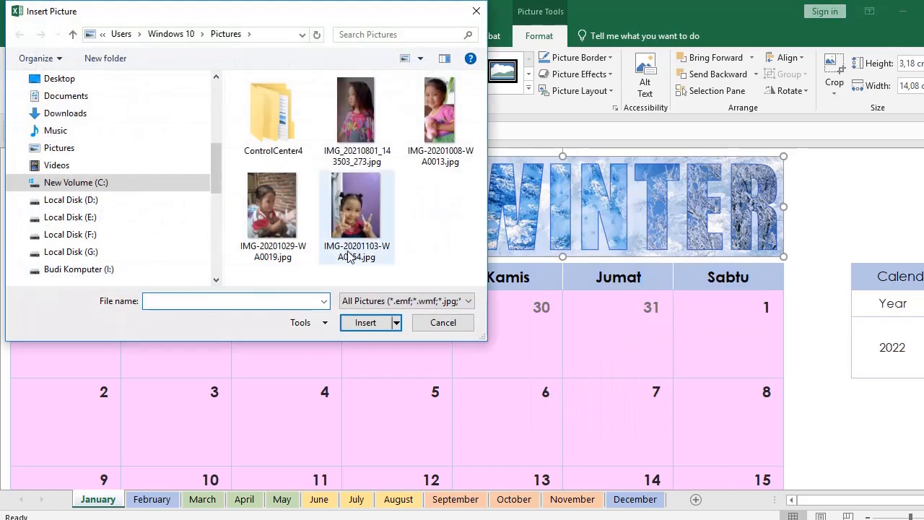
click(345, 244)
click(366, 322)
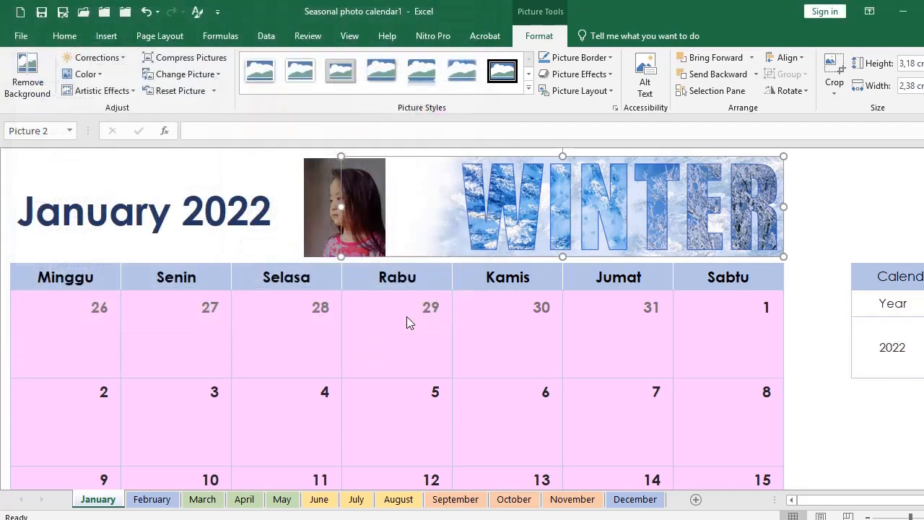
Step: Crop the top off the new photo, move it to the header's right end and enlarge it
click(834, 68)
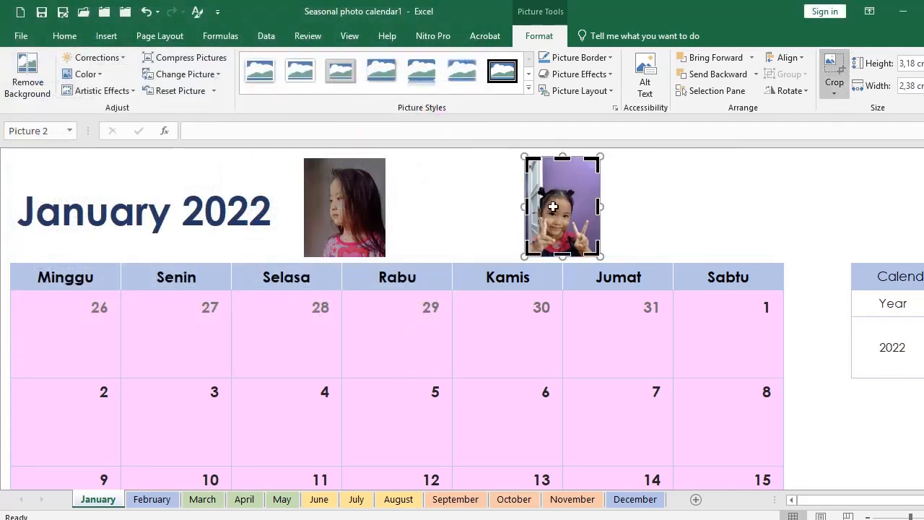
drag(561, 161, 562, 190)
click(673, 222)
drag(581, 222, 766, 185)
drag(709, 220, 665, 232)
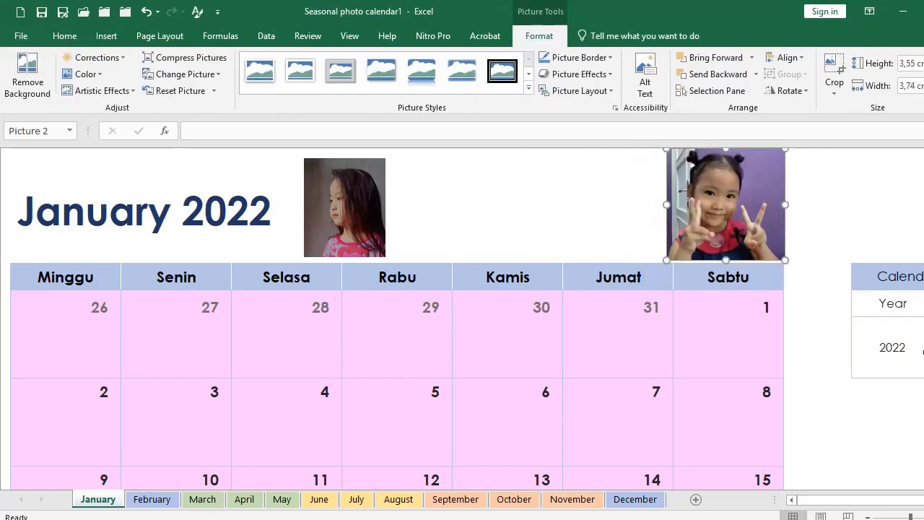
click(849, 439)
ctrl+scroll(599, 335, down, 2)
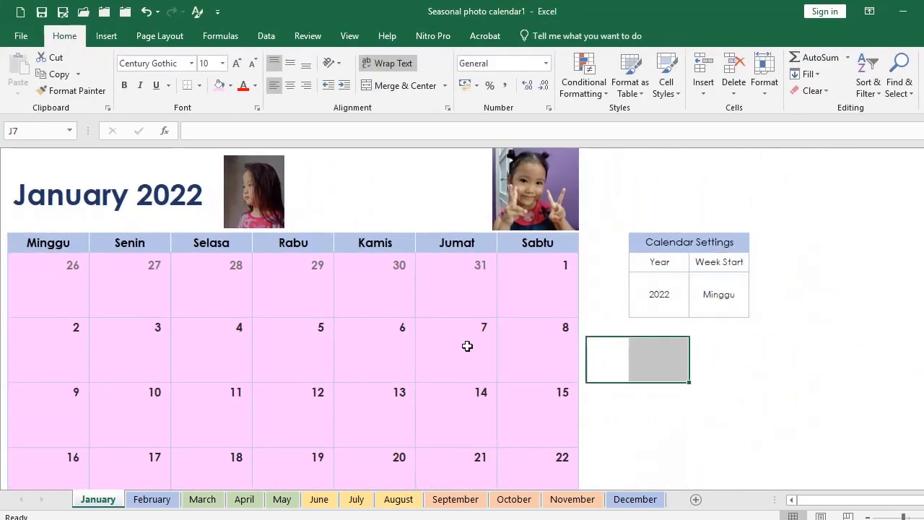
Step: Insert the photo IMG-20201029-WA0019.jpg into the sheet
scroll(467, 345, down, 1)
scroll(403, 363, up, 1)
click(106, 36)
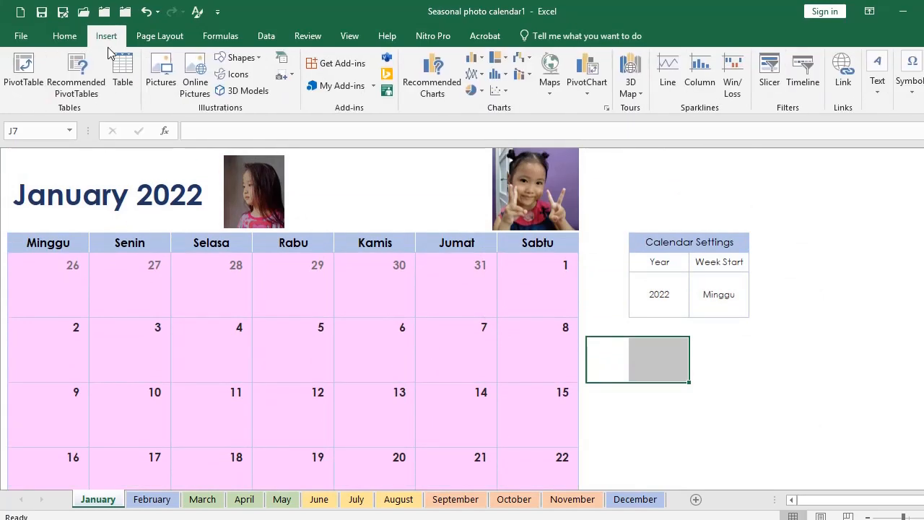
click(162, 69)
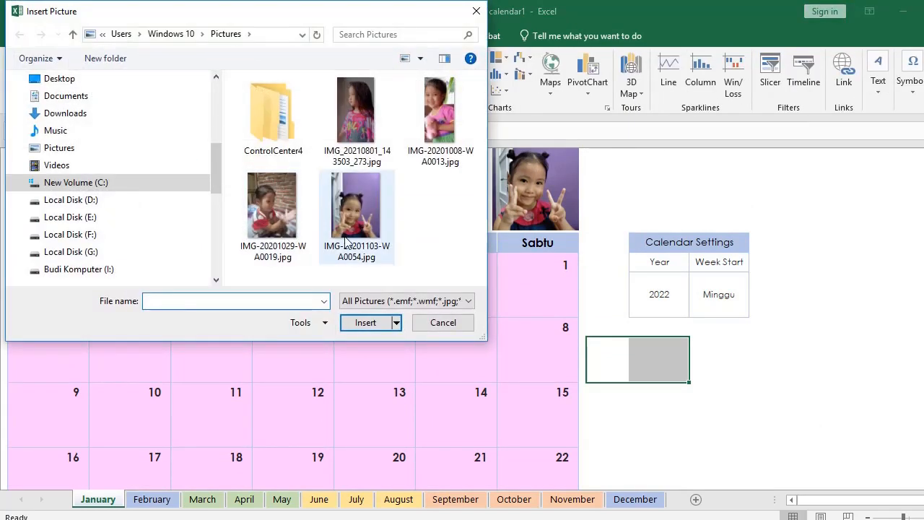
click(292, 228)
click(364, 323)
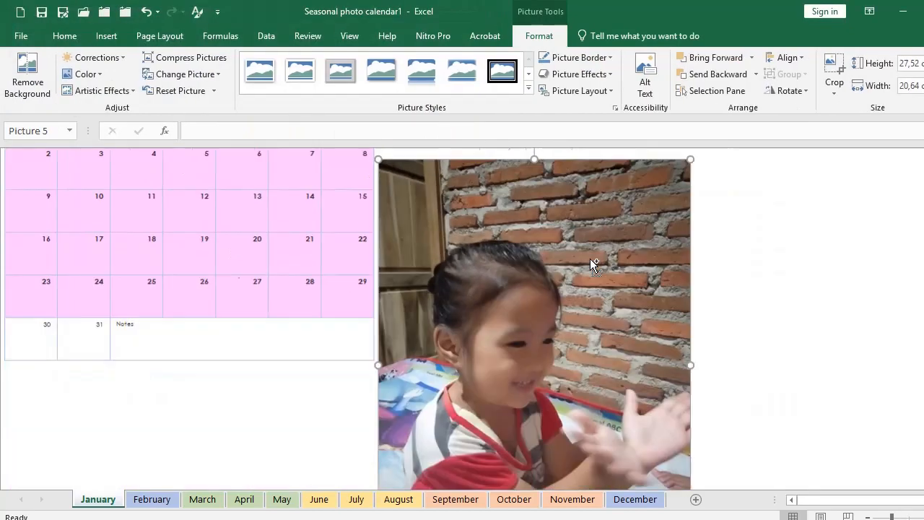
Step: Shrink the photo and move it over the calendar's Selasa and Rabu columns
scroll(192, 374, down, 2)
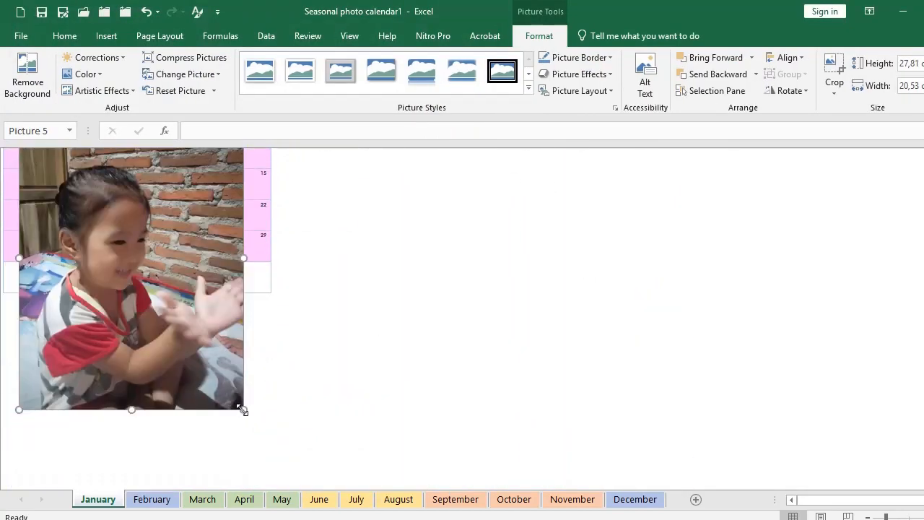
drag(243, 410, 102, 264)
click(92, 359)
scroll(392, 270, down, 3)
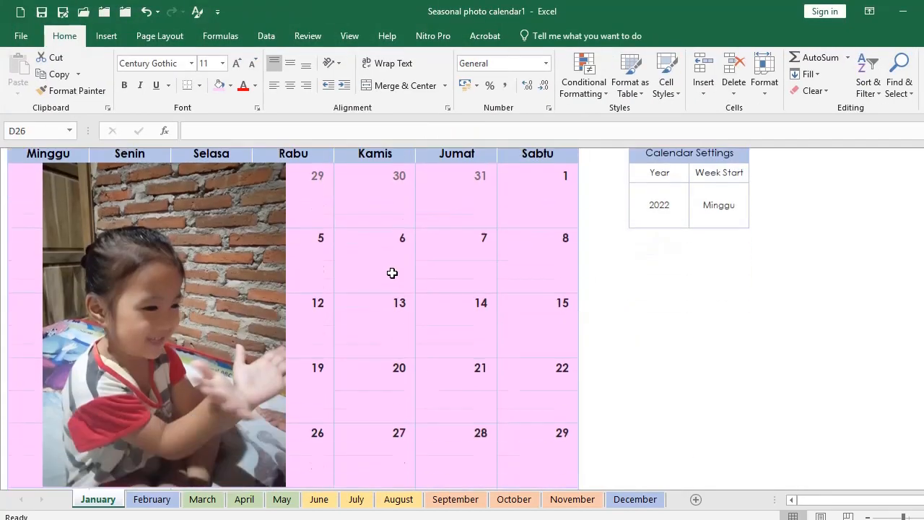
click(201, 287)
scroll(201, 287, up, 3)
drag(202, 307, 295, 313)
scroll(312, 305, down, 3)
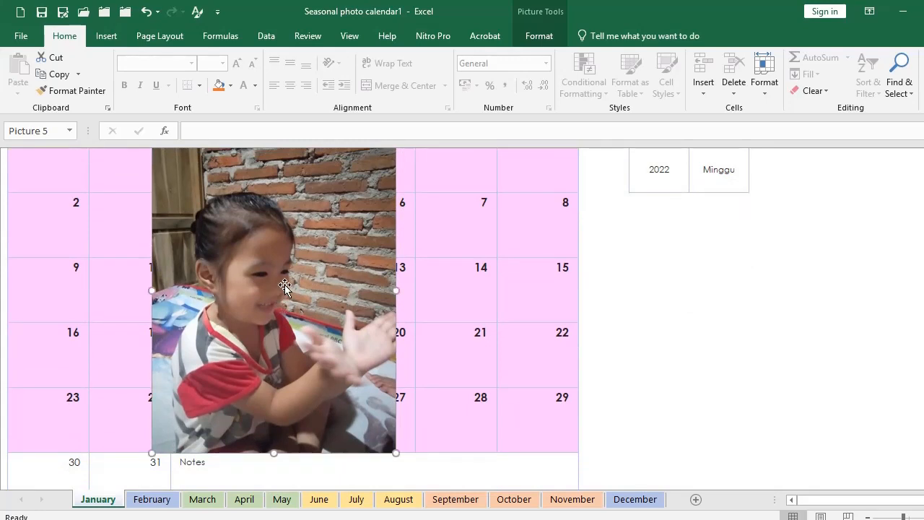
scroll(306, 280, down, 1)
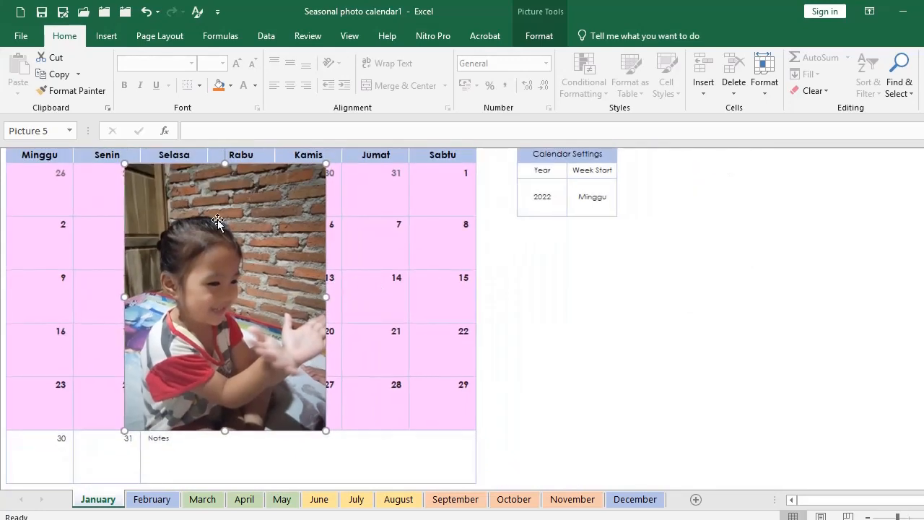
Step: Draw a blue rectangle covering the clapping-girl photo
click(106, 37)
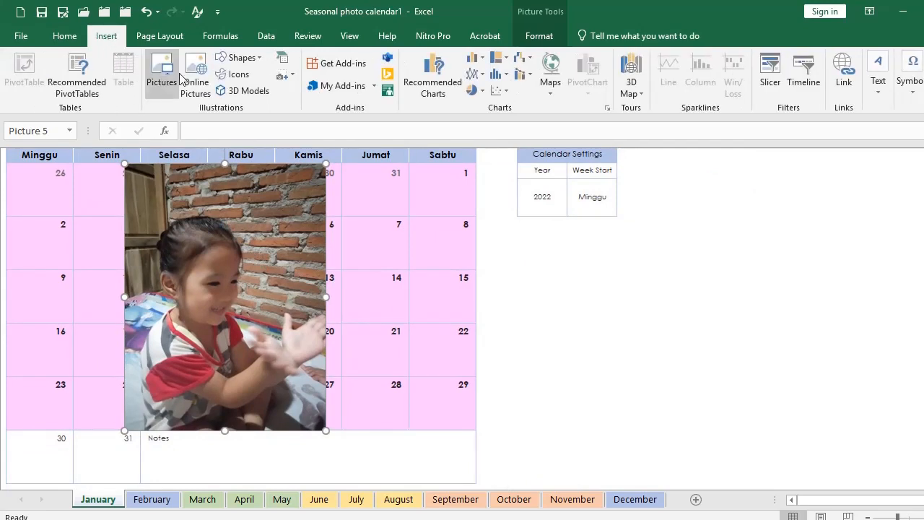
click(242, 59)
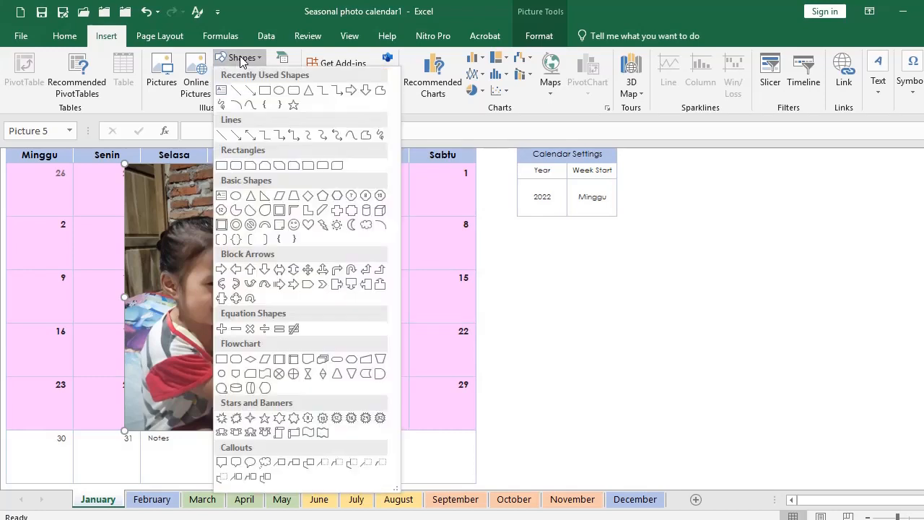
click(264, 90)
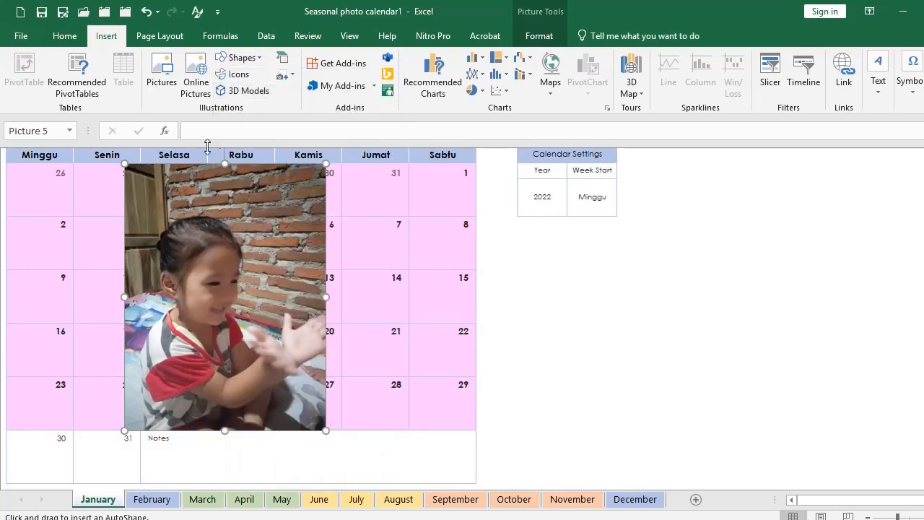
mouse_move(182, 242)
mouse_down()
mouse_move(287, 359)
mouse_move(333, 426)
mouse_move(324, 433)
mouse_up()
drag(308, 327, 572, 330)
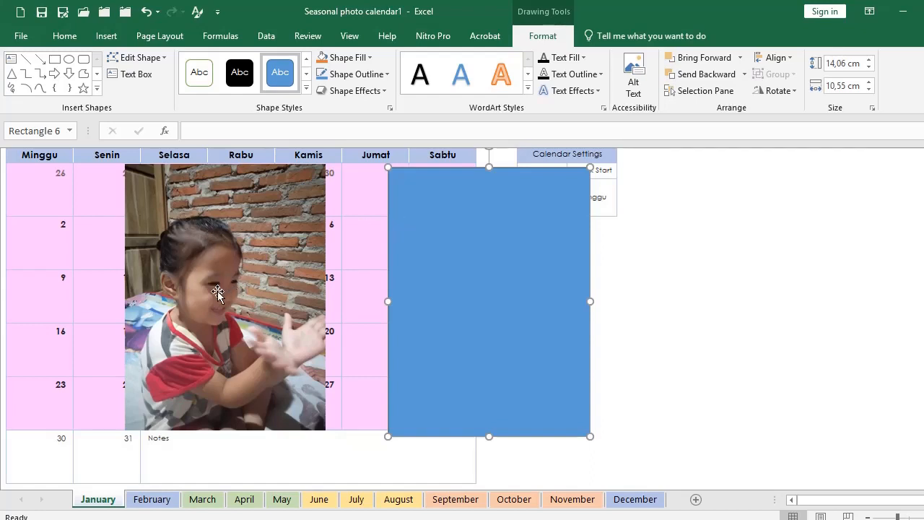
Step: Delete the clapping-girl photo and move the blue rectangle into its former spot
drag(412, 278, 440, 262)
click(268, 278)
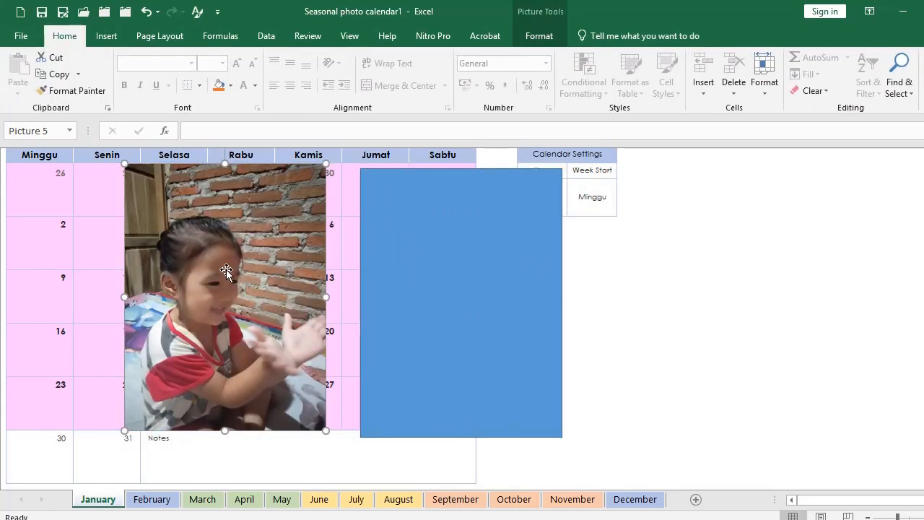
key(Delete)
drag(470, 270, 244, 262)
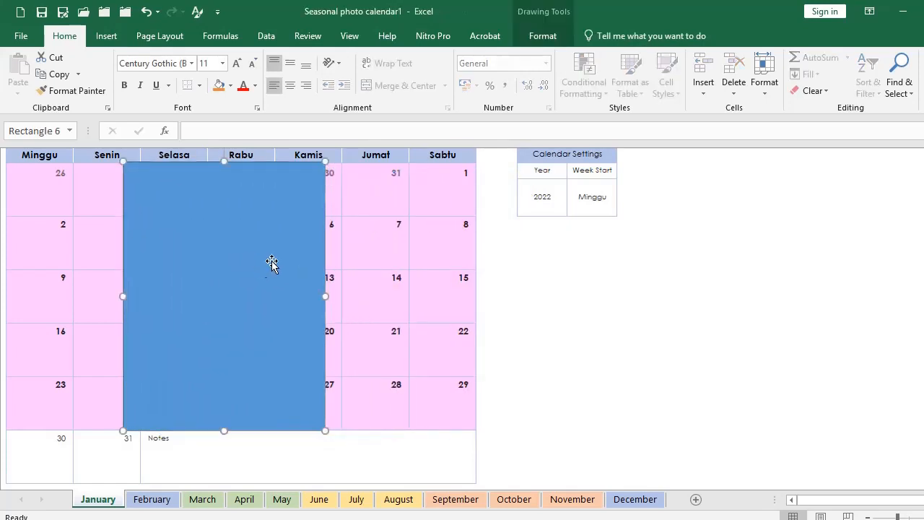
Step: Give the rectangle a picture fill from IMG-20201029-WA0019.jpg through Format Shape
right_click(241, 244)
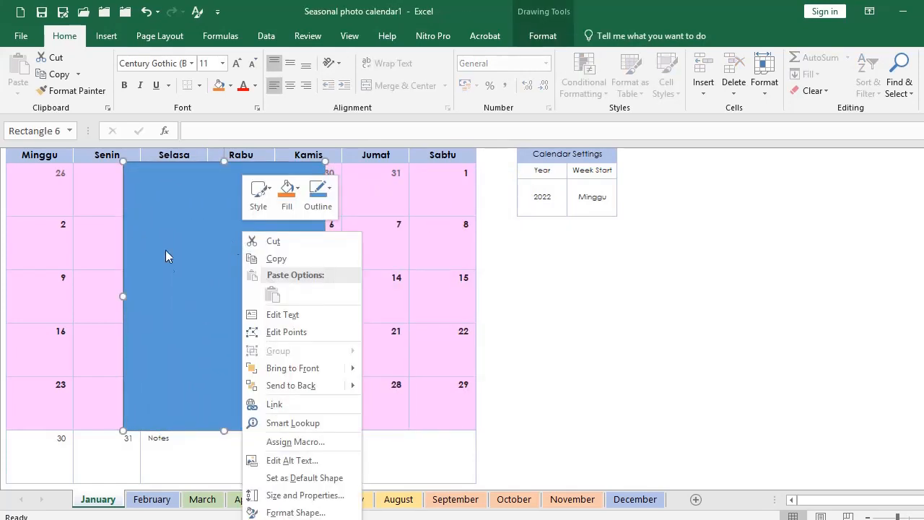
click(292, 512)
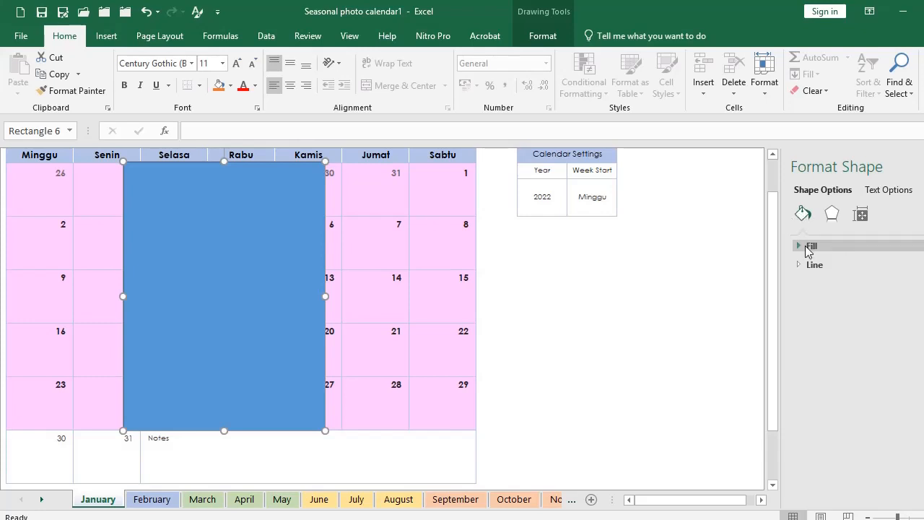
click(803, 247)
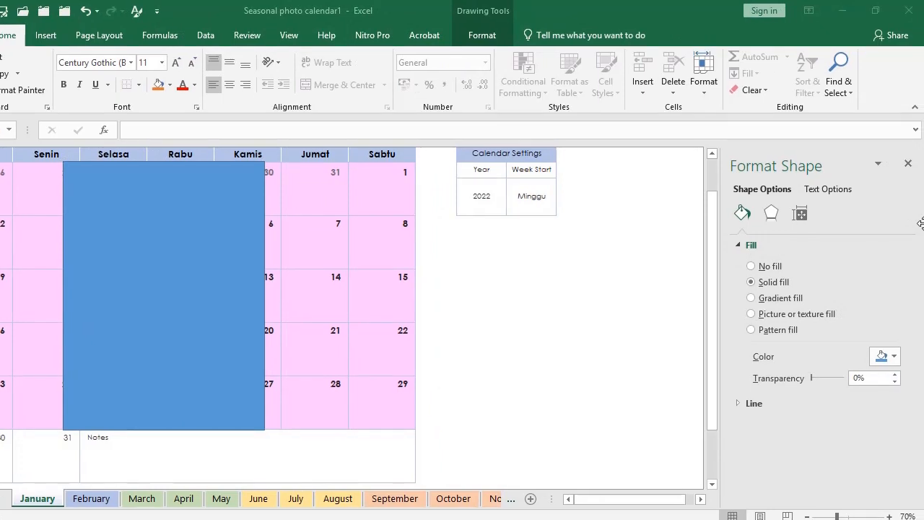
click(753, 317)
click(751, 315)
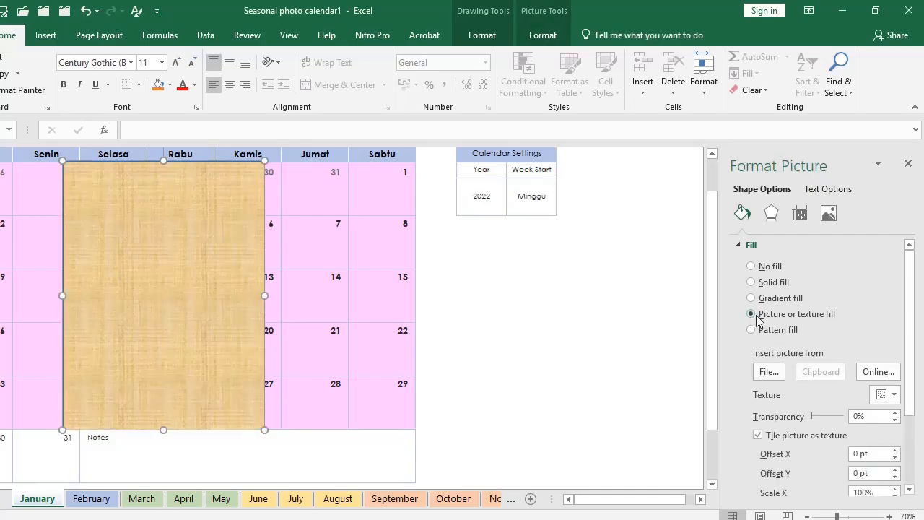
click(767, 372)
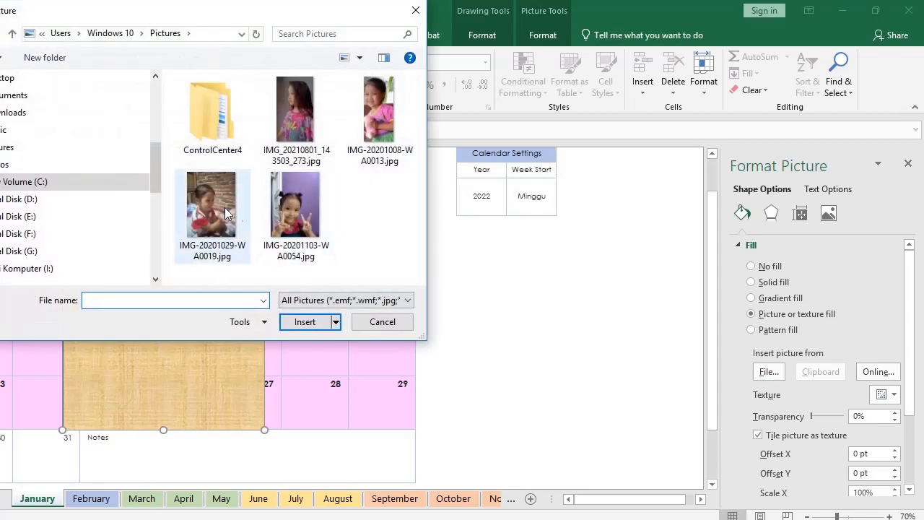
click(239, 229)
click(304, 321)
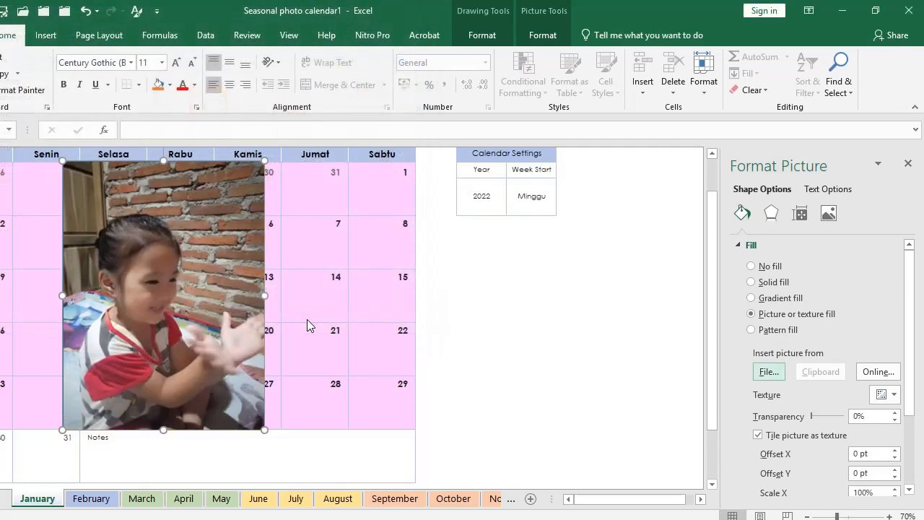
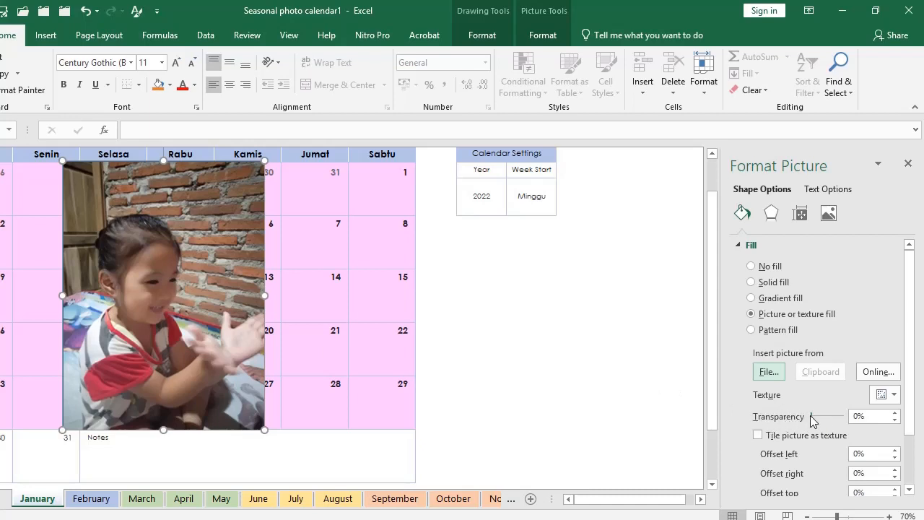
Step: Set the January photo's transparency to about 70% so the dates show through
drag(811, 420, 838, 419)
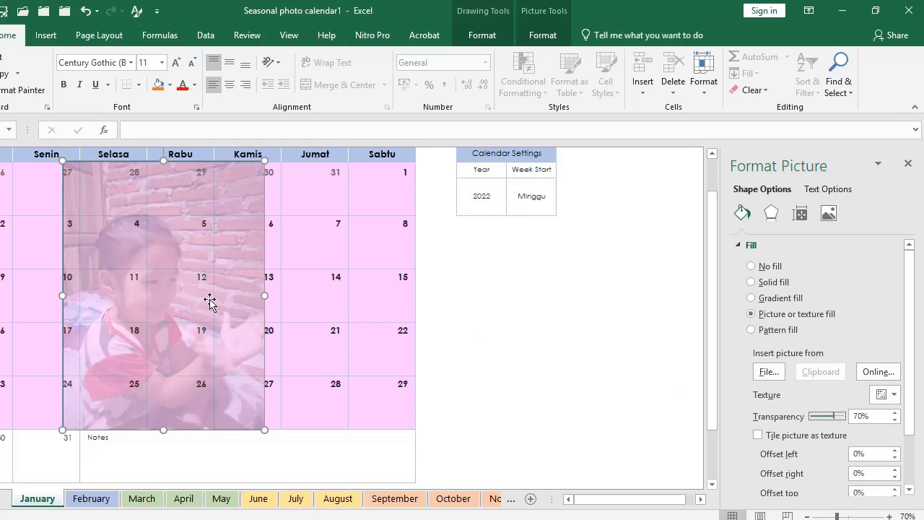
click(472, 324)
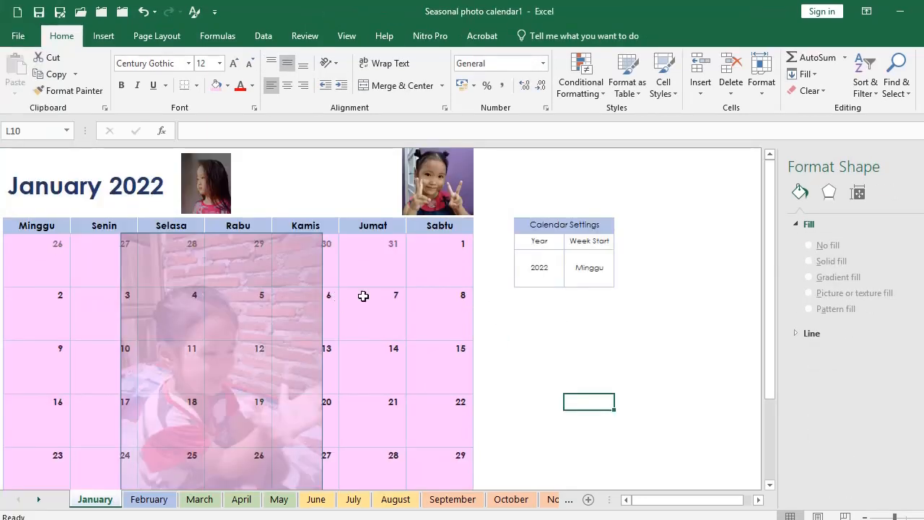
Step: Fill the January 2022 title row B2:H2 with pink
click(556, 341)
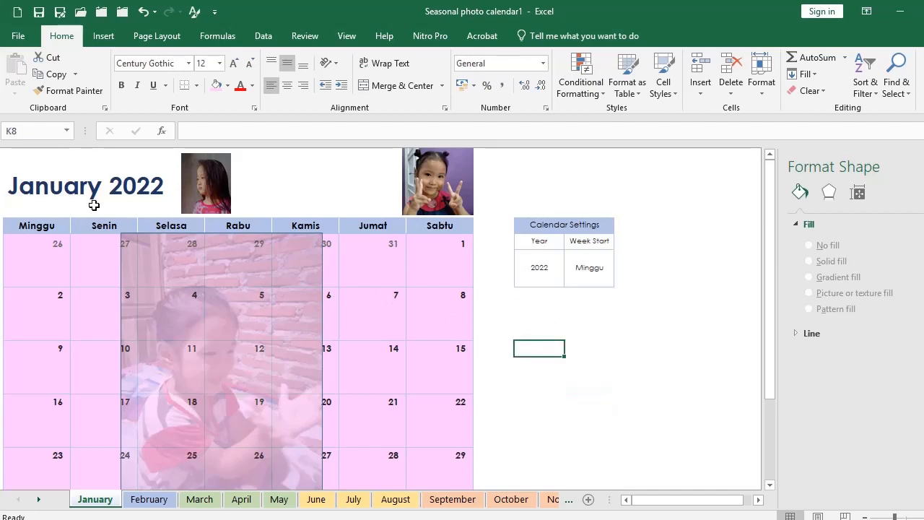
drag(29, 159, 436, 159)
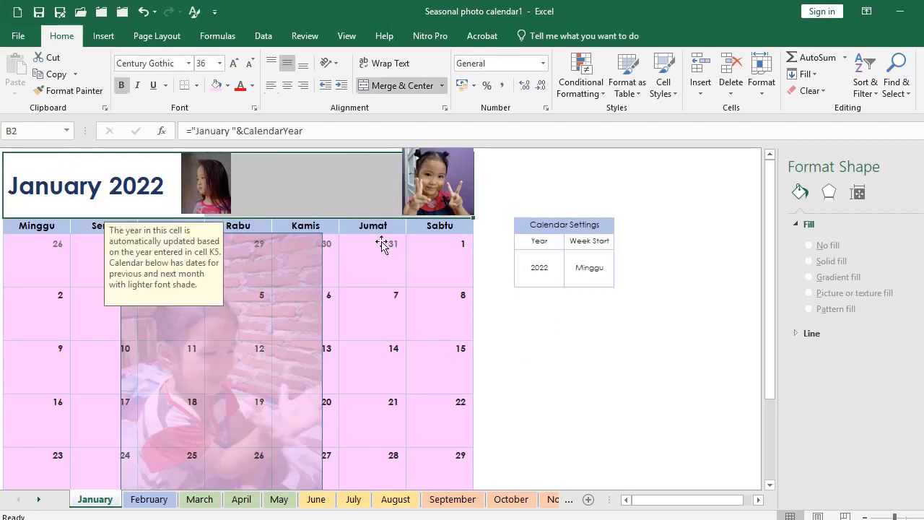
click(214, 86)
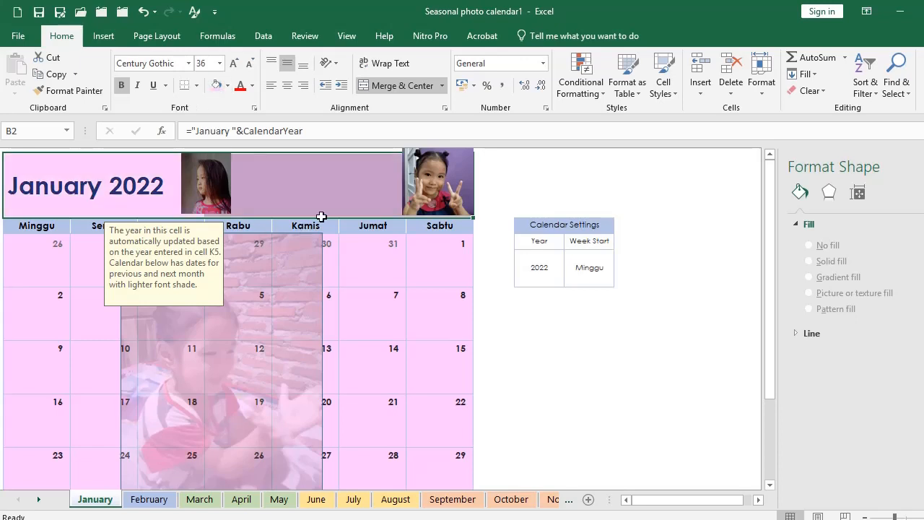
click(555, 351)
click(207, 191)
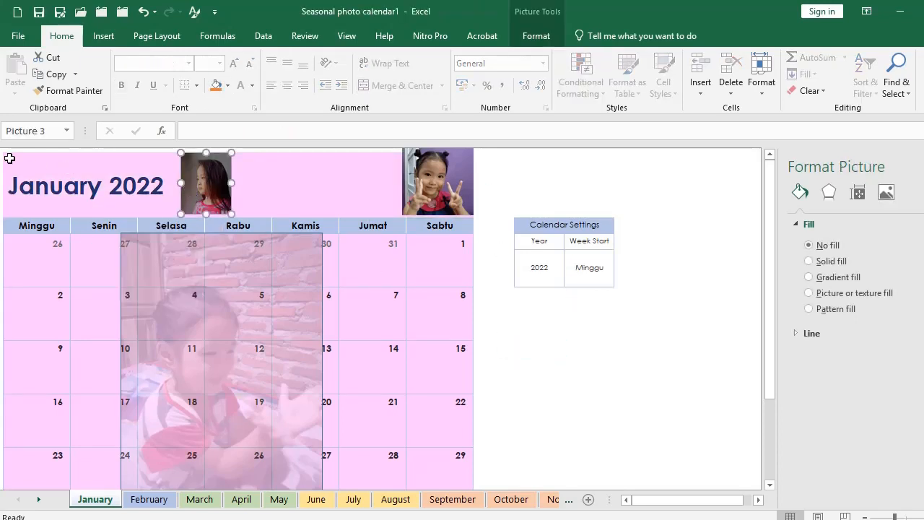
drag(8, 157, 455, 204)
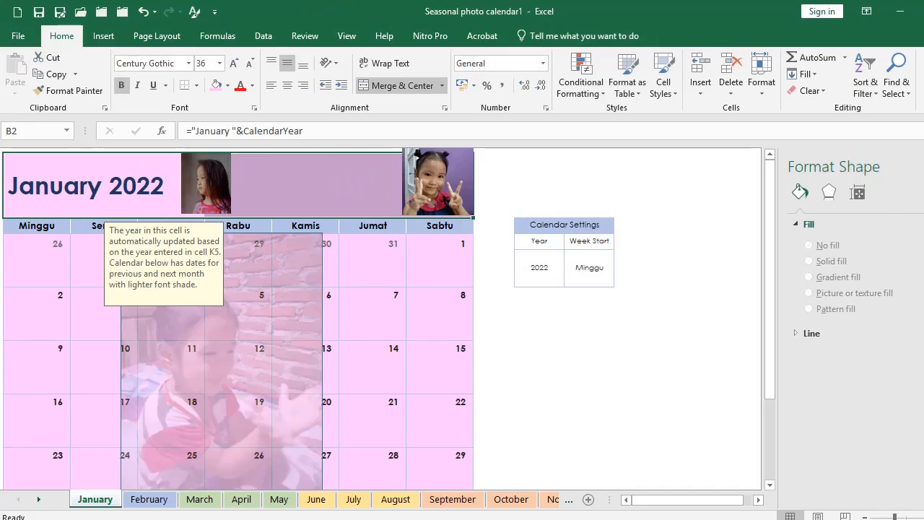
click(311, 519)
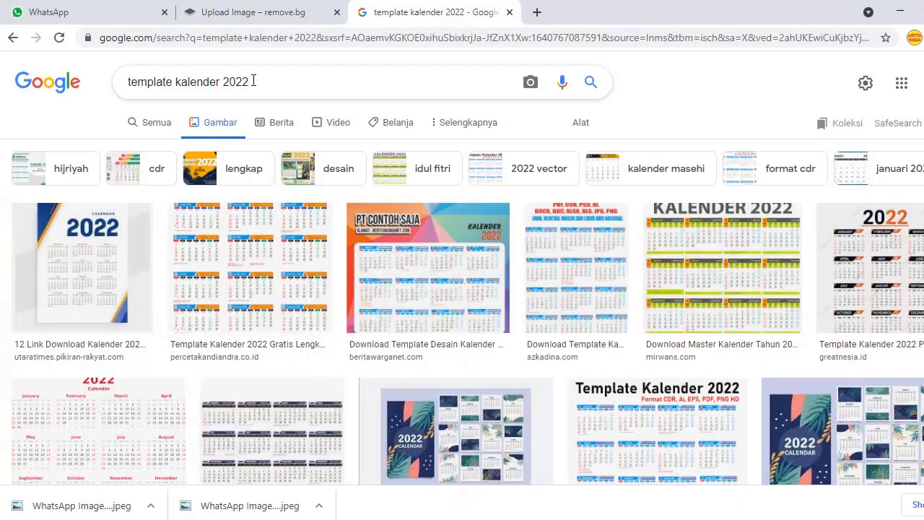
Step: Search Google Images for 'pemandangan lanscape'
drag(277, 86, 115, 90)
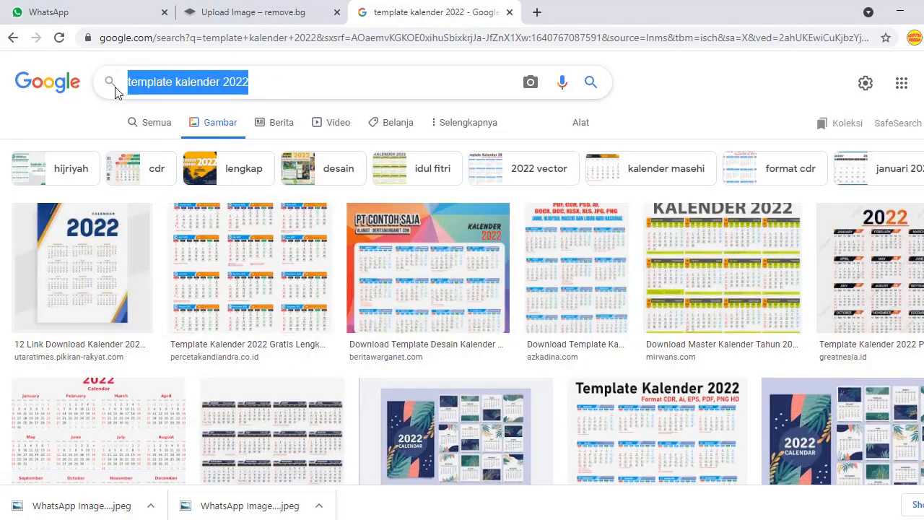
text(pemandangan lanscape)
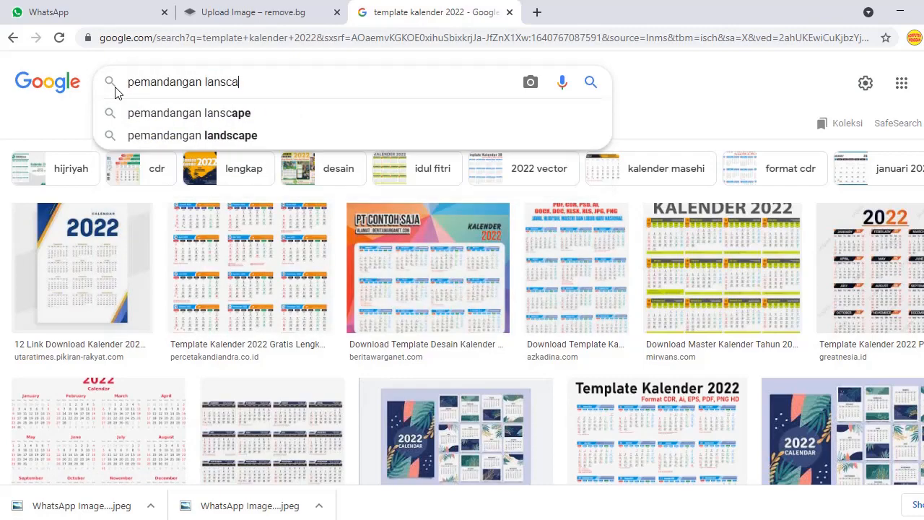
key(Return)
scroll(696, 361, down, 2)
scroll(614, 355, down, 3)
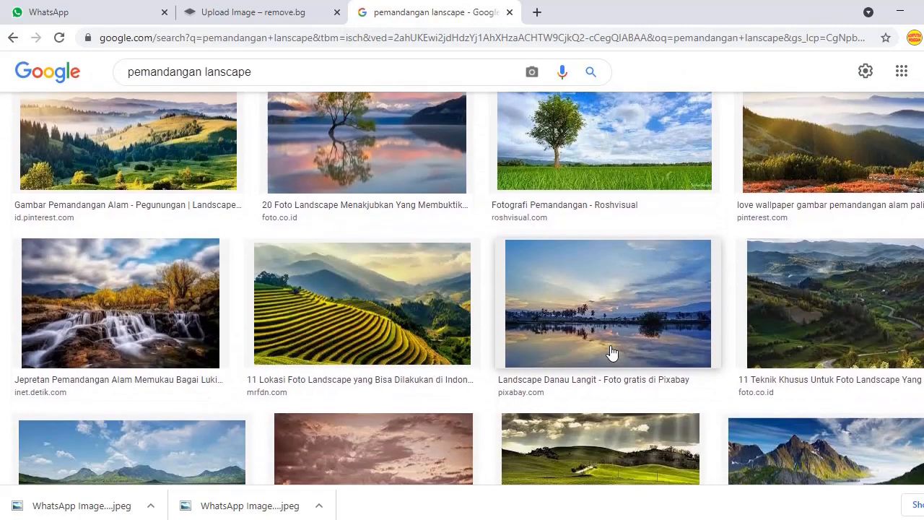
scroll(598, 340, up, 2)
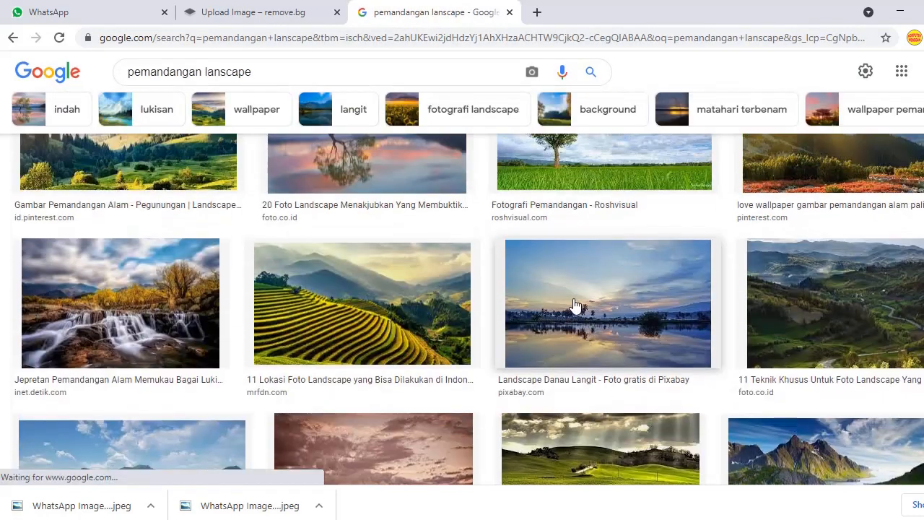
Step: Save the Pixabay lake sunset image to Pictures as landscape-3440905_960_720.jpg
right_click(576, 307)
click(562, 284)
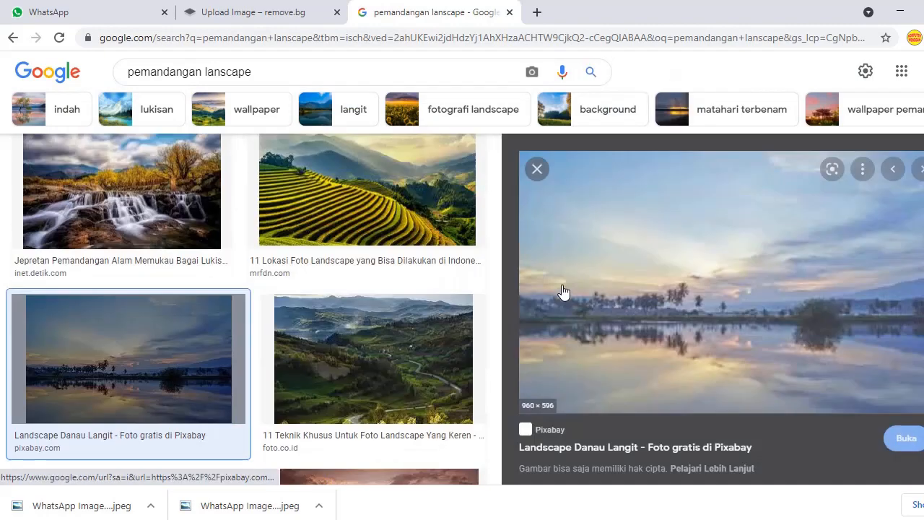
right_click(581, 269)
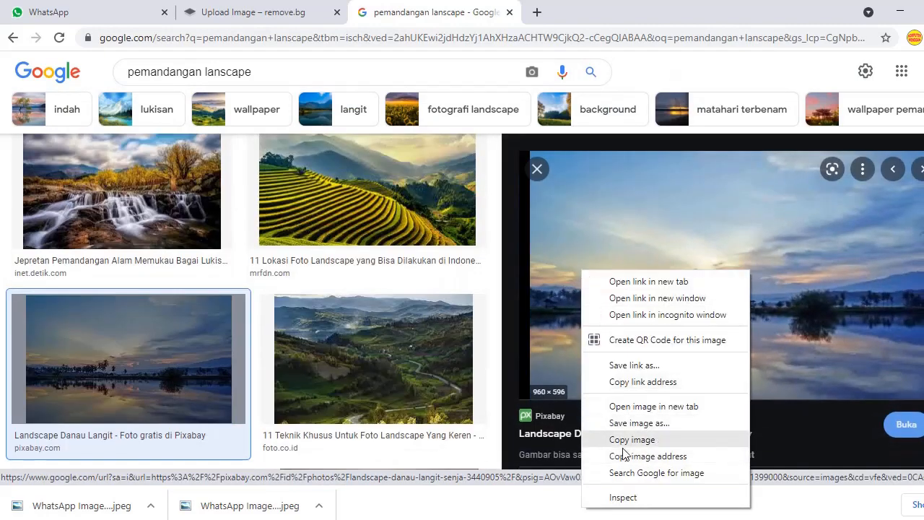
click(631, 424)
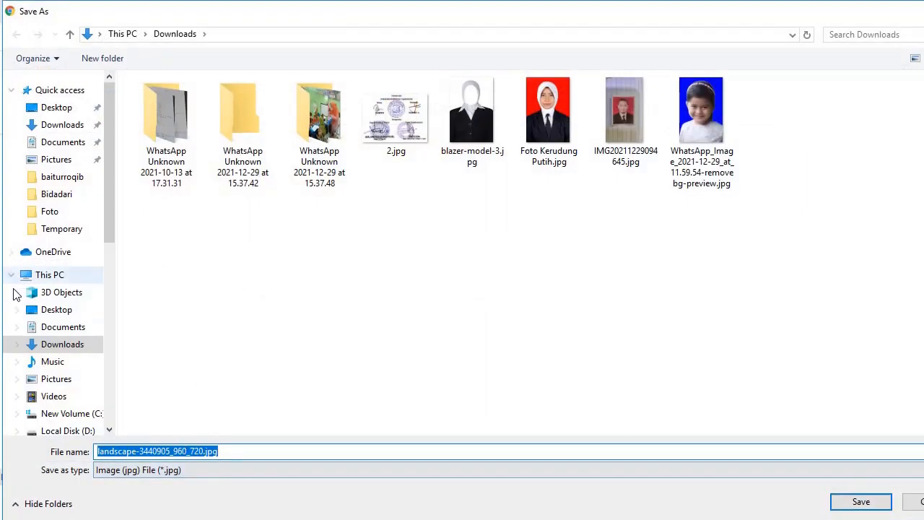
click(58, 159)
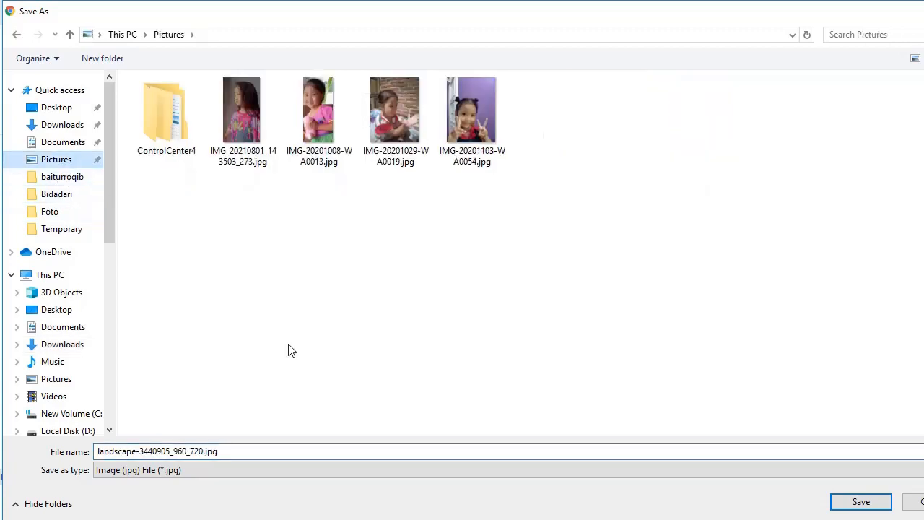
click(860, 503)
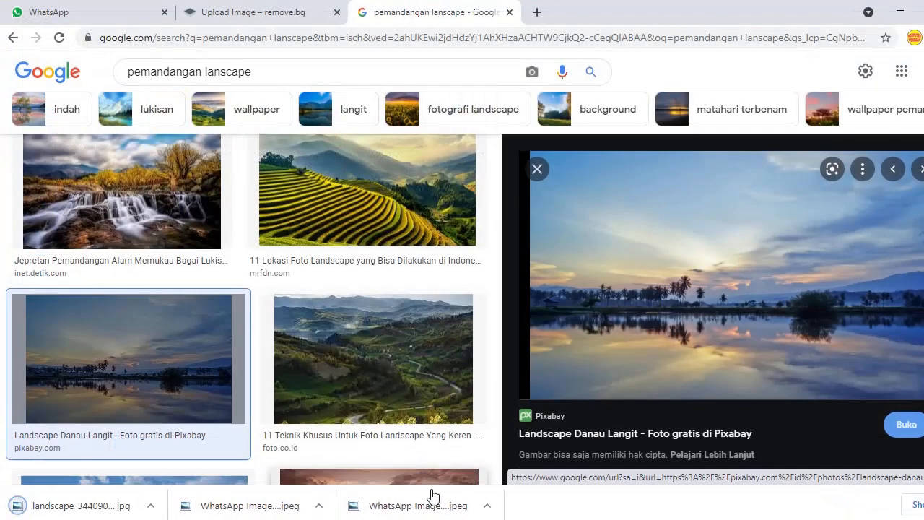
Step: Insert landscape-3440905_960_720.jpg into the January sheet
click(540, 464)
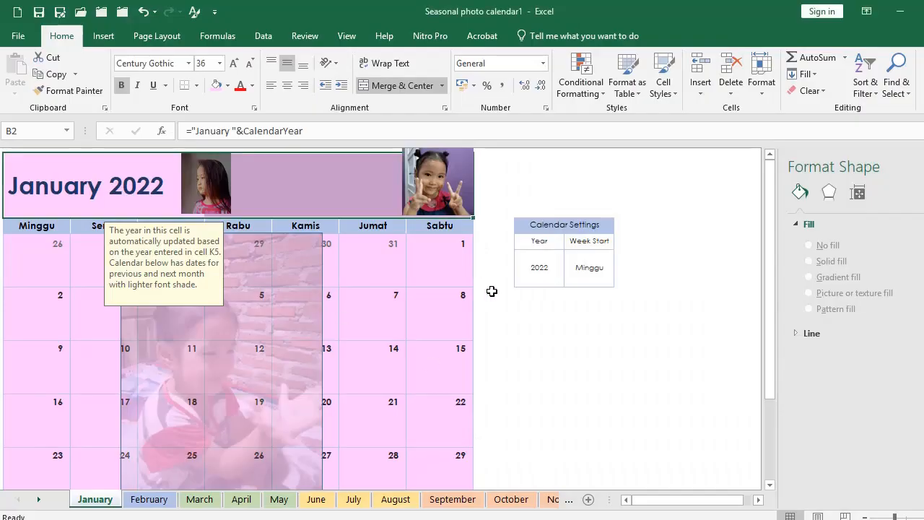
click(589, 375)
click(104, 37)
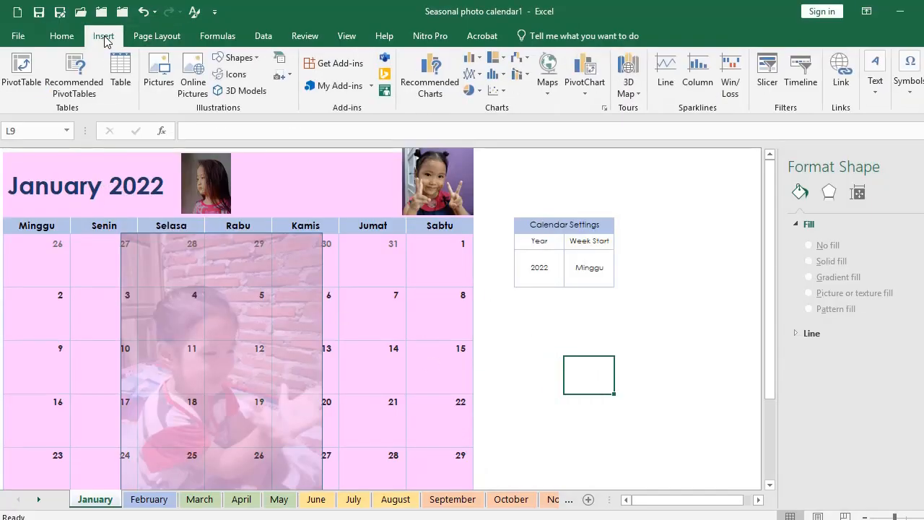
click(159, 73)
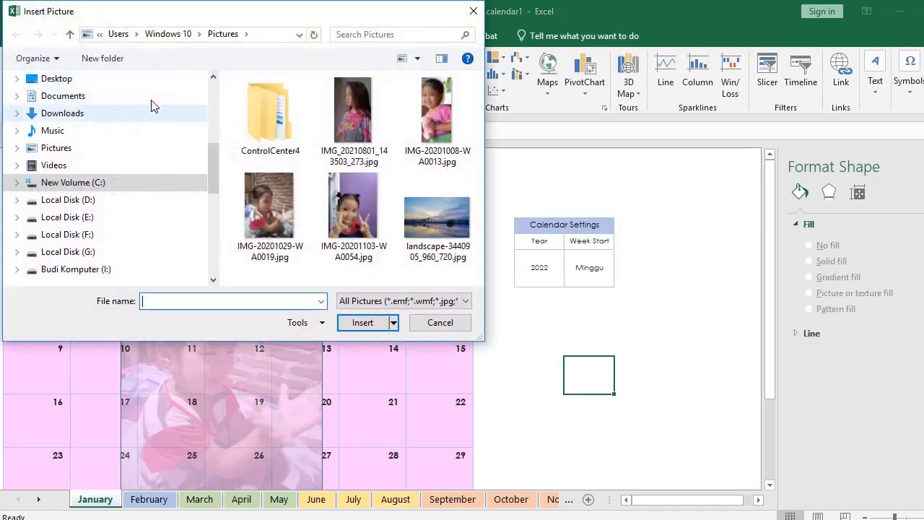
click(453, 222)
click(369, 324)
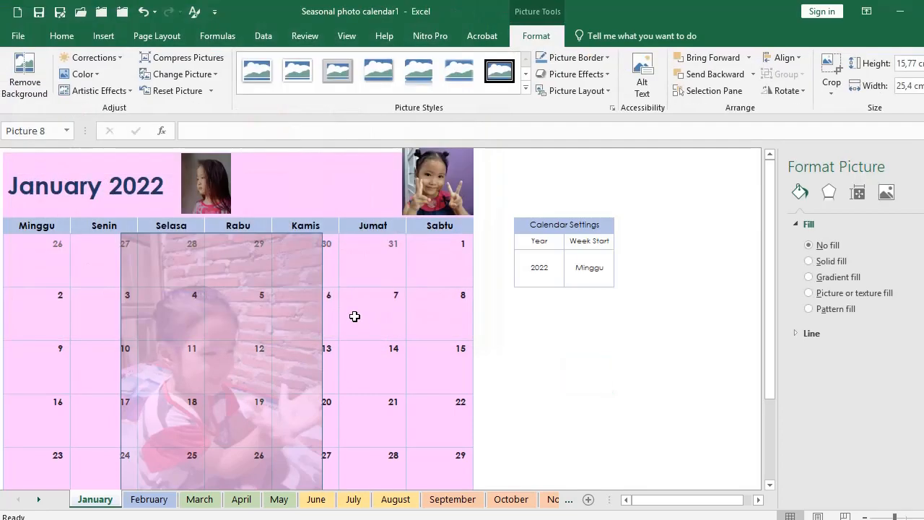
Step: Shrink the lake photo and place it in the title row between the child photos
drag(640, 415, 82, 213)
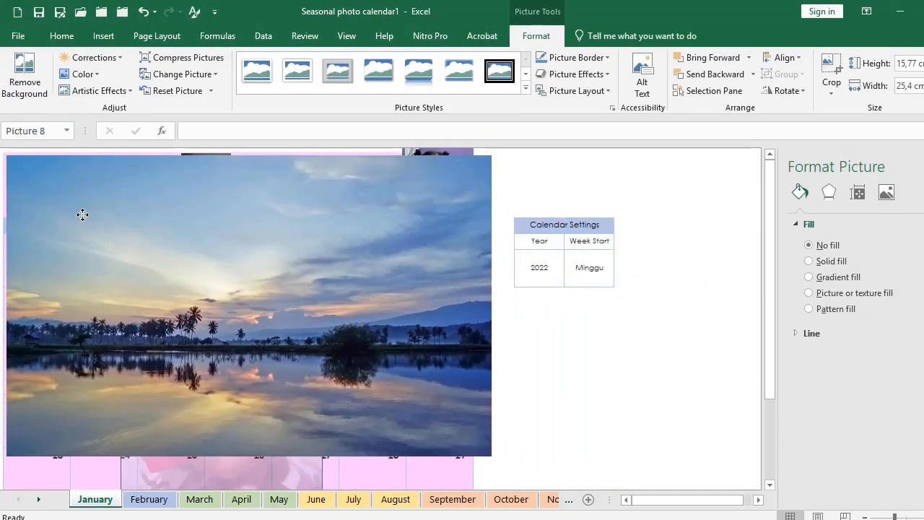
drag(491, 456, 116, 218)
drag(63, 186, 321, 186)
click(589, 375)
scroll(499, 354, down, 1)
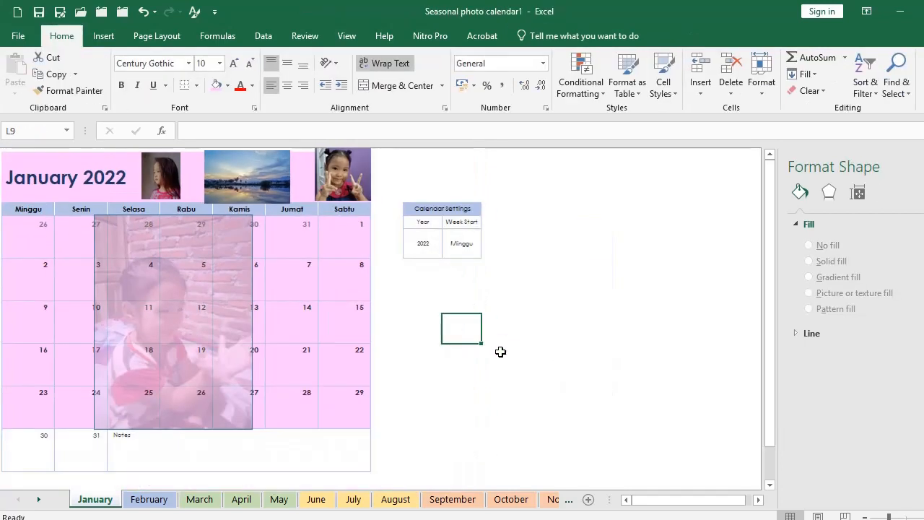
Step: Enter the note 'U' in cell B9 under the 9th
click(500, 435)
click(136, 448)
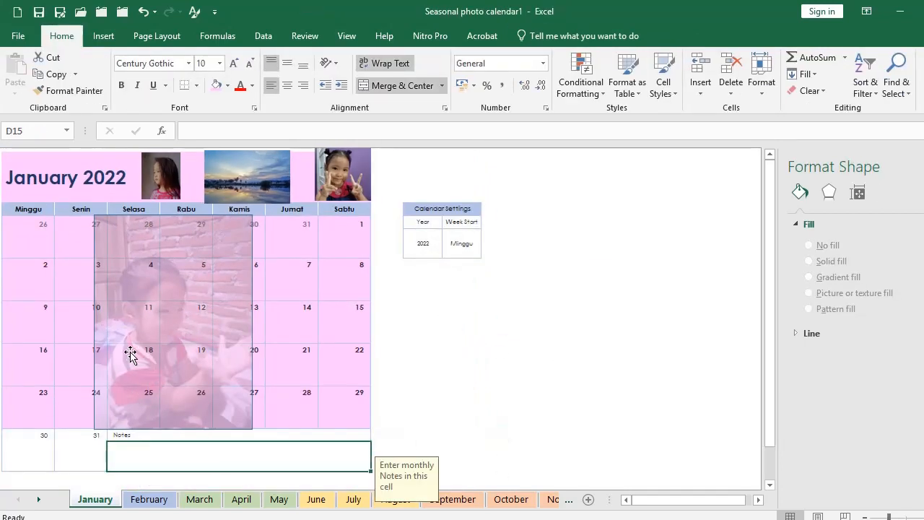
click(440, 369)
key(Left)
key(Left)
key(Left)
key(Left)
key(Left)
key(Left)
key(Left)
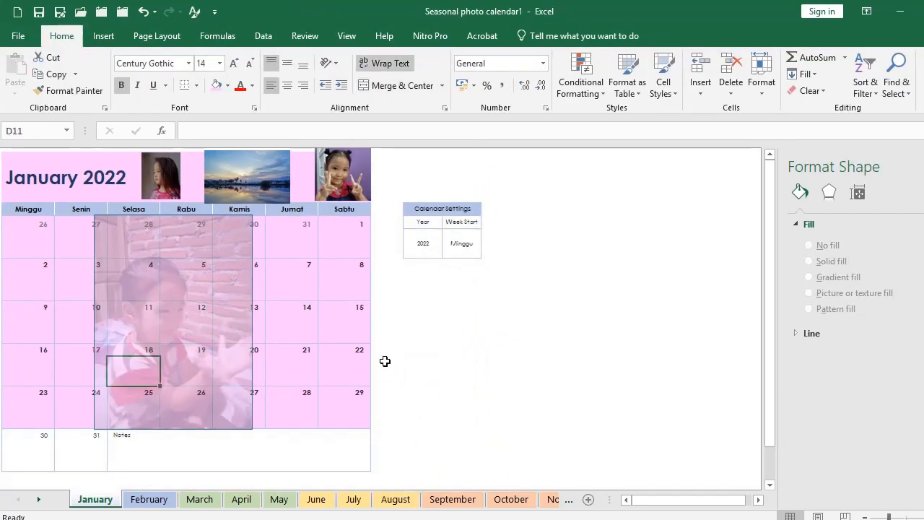
key(Up)
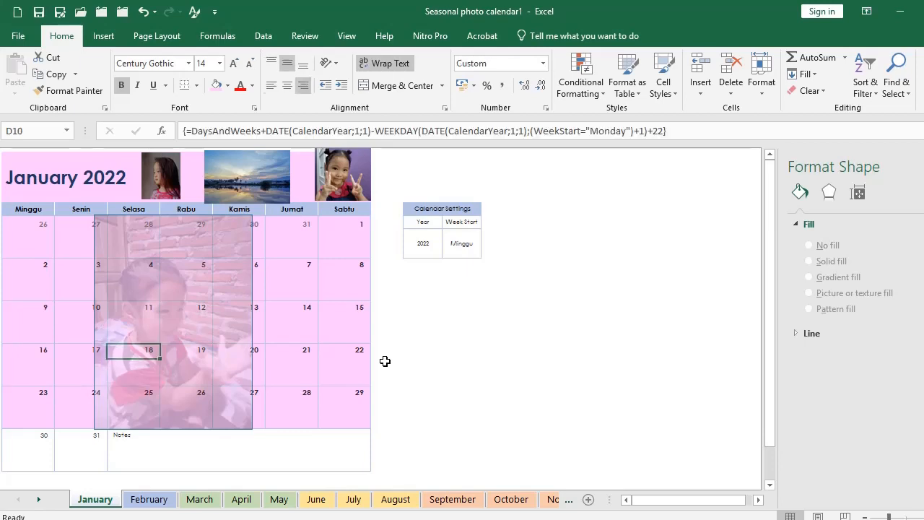
key(Up)
key(Left)
key(Left)
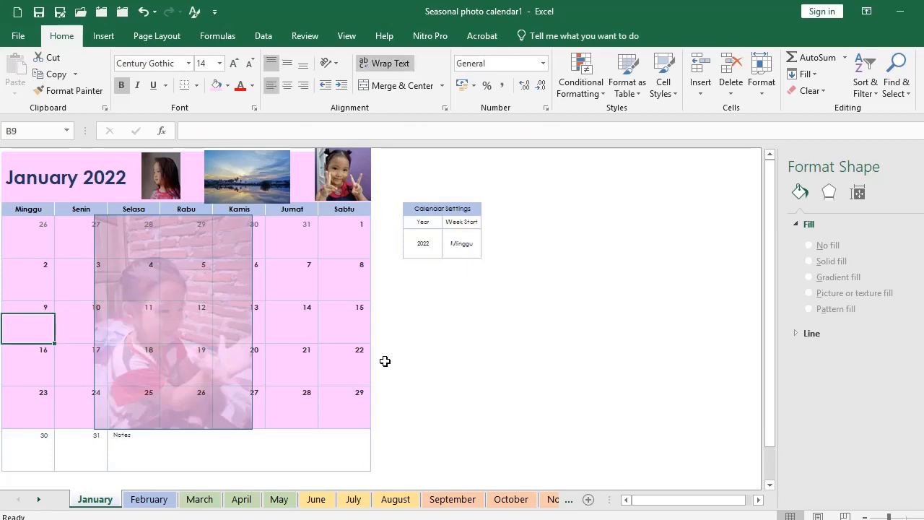
text(Ulang Tahun Si Guplo)
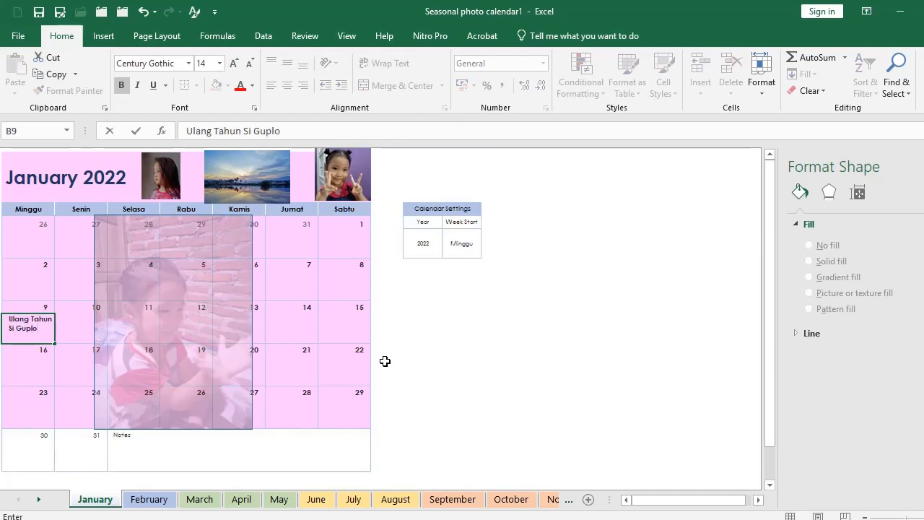
key(Return)
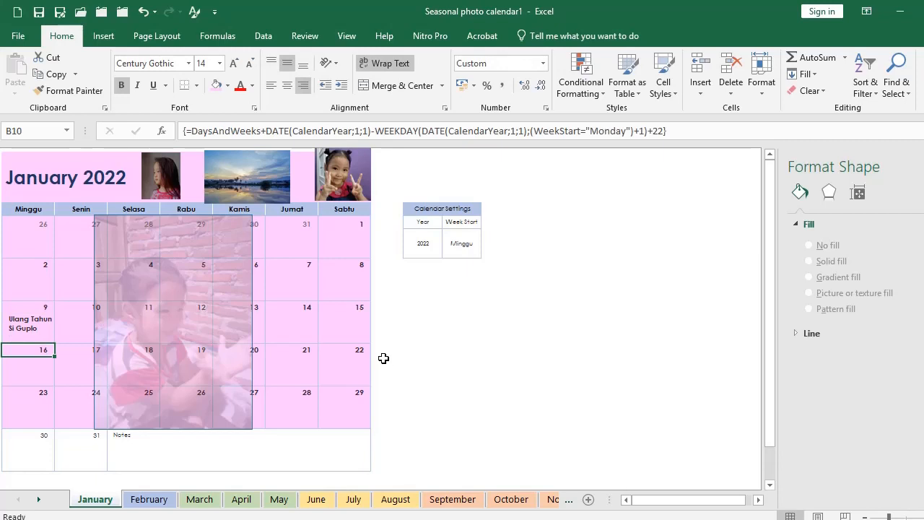
Step: Enter a person's name as the note in cell H9 under the 15th
click(355, 329)
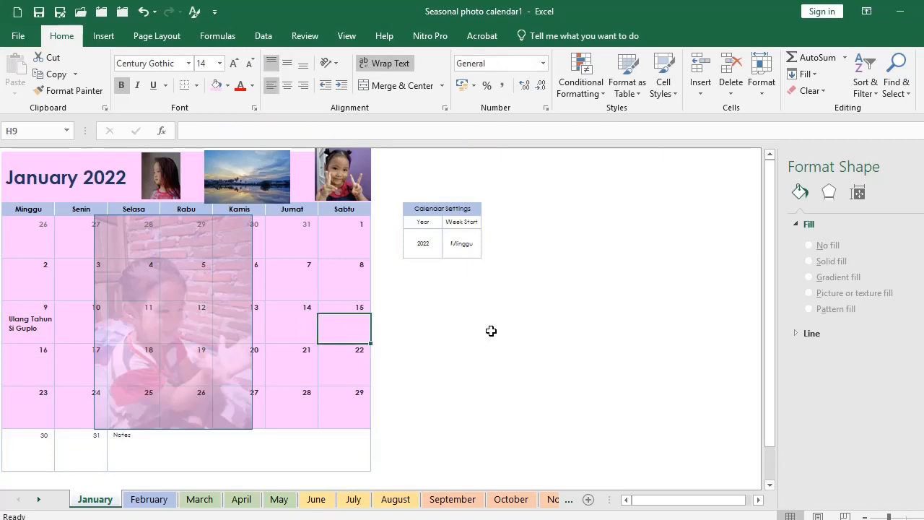
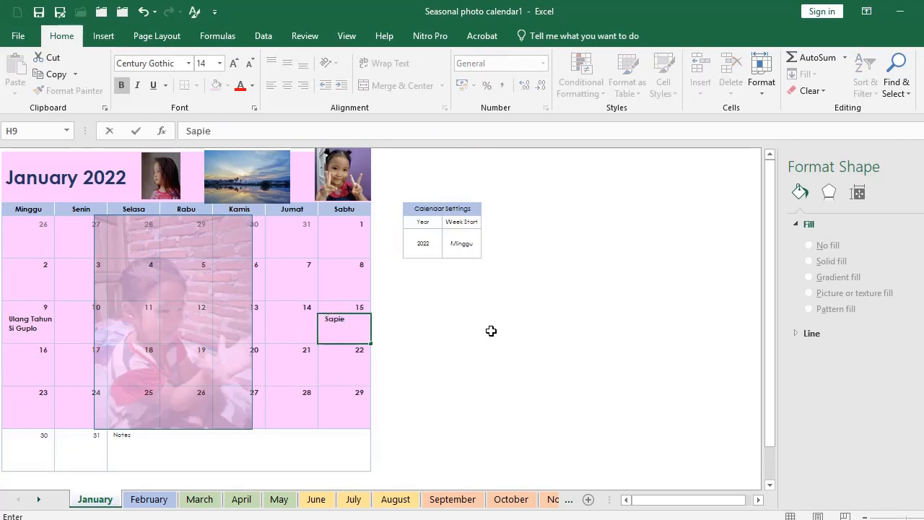
key(Return)
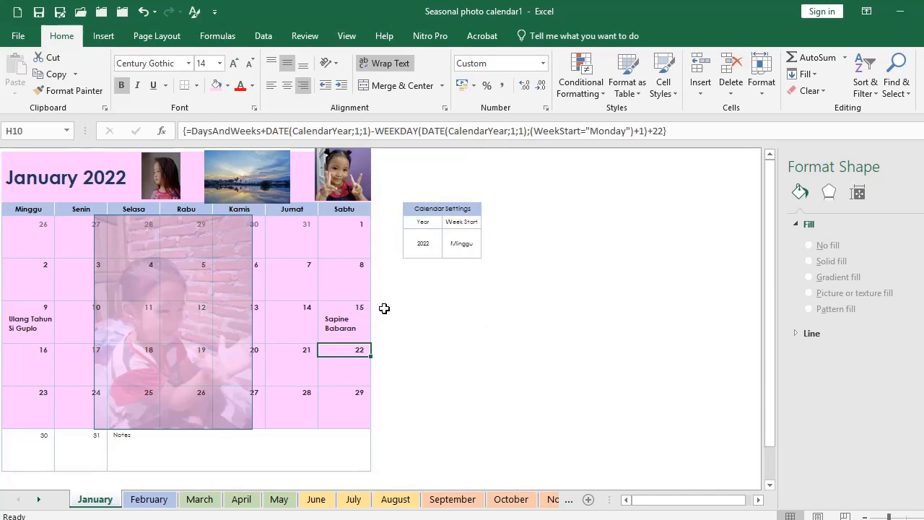
click(407, 326)
click(440, 296)
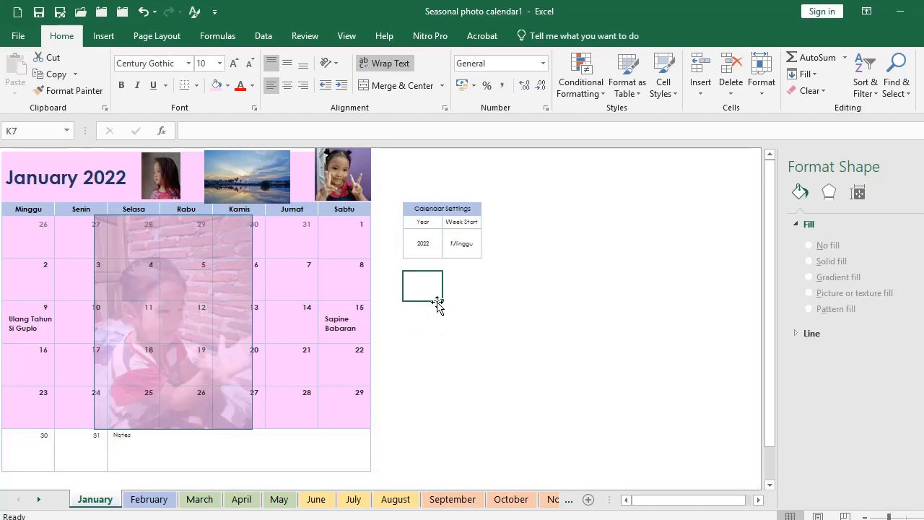
key(ctrl+p)
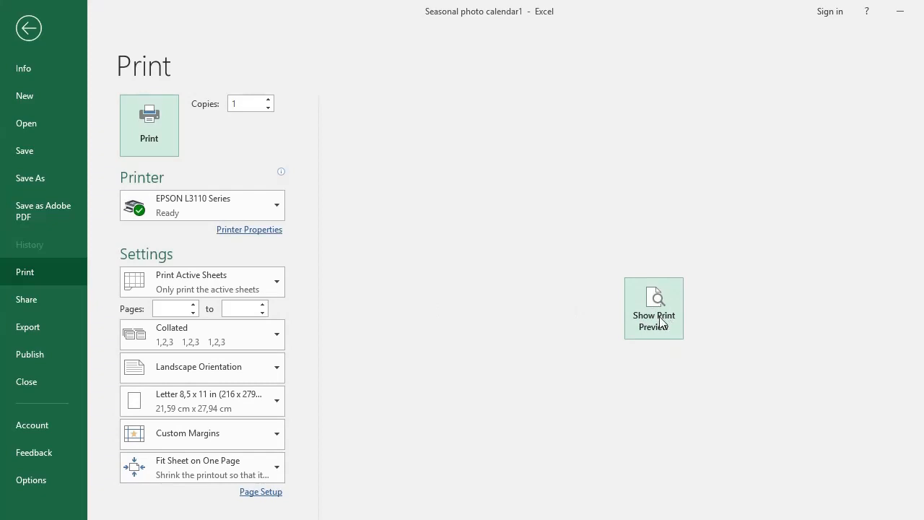
click(654, 299)
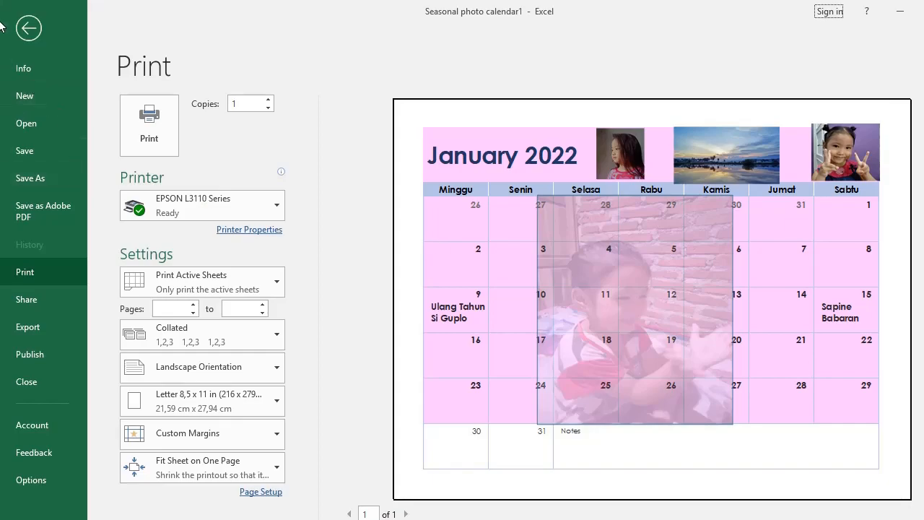
click(28, 28)
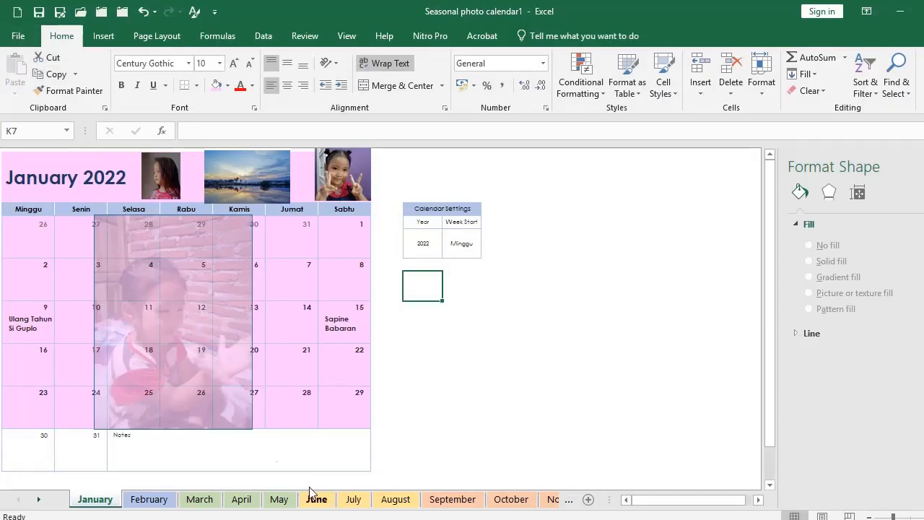
click(149, 500)
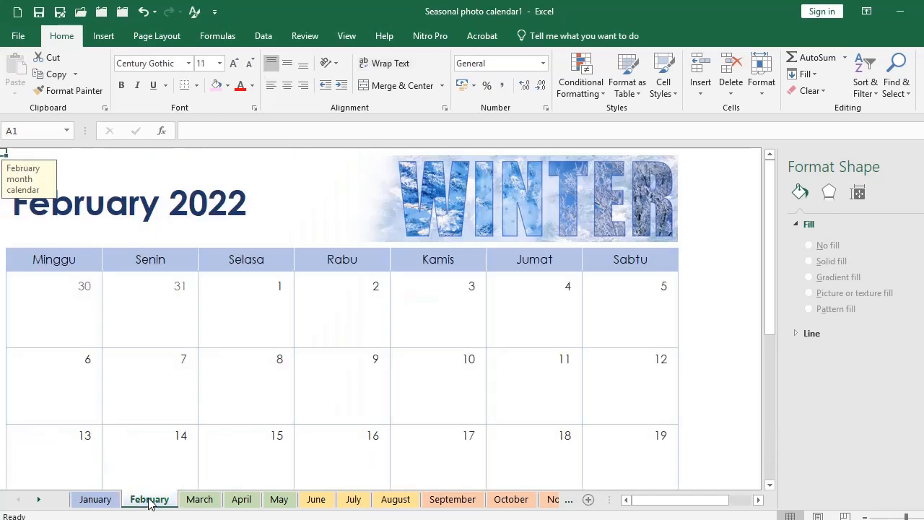
click(192, 502)
click(235, 503)
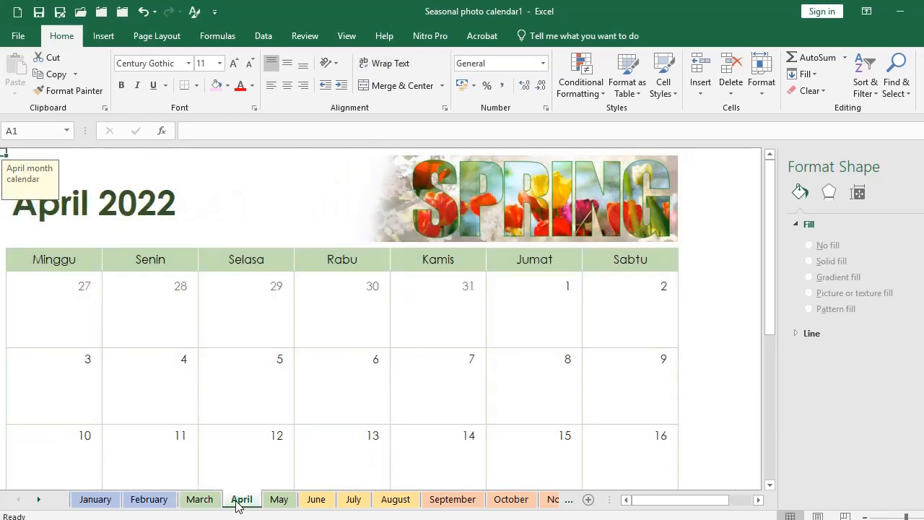
click(276, 501)
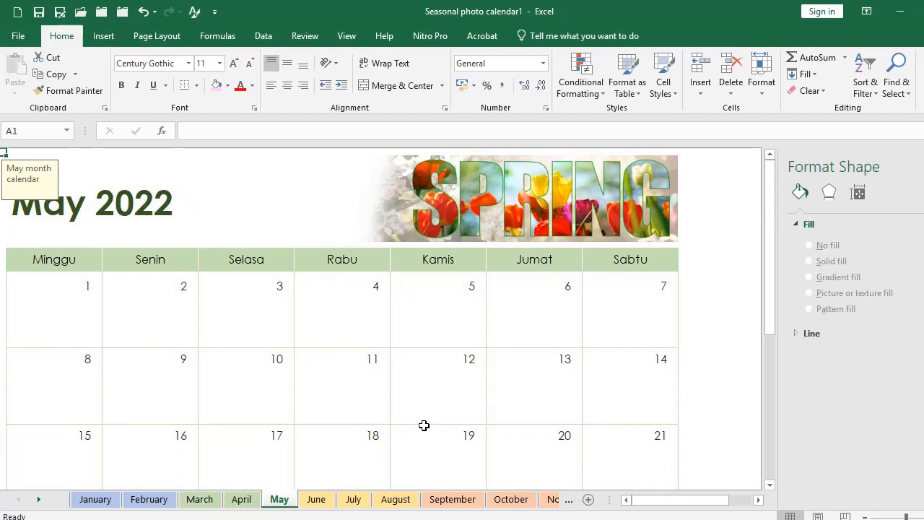
scroll(410, 345, down, 2)
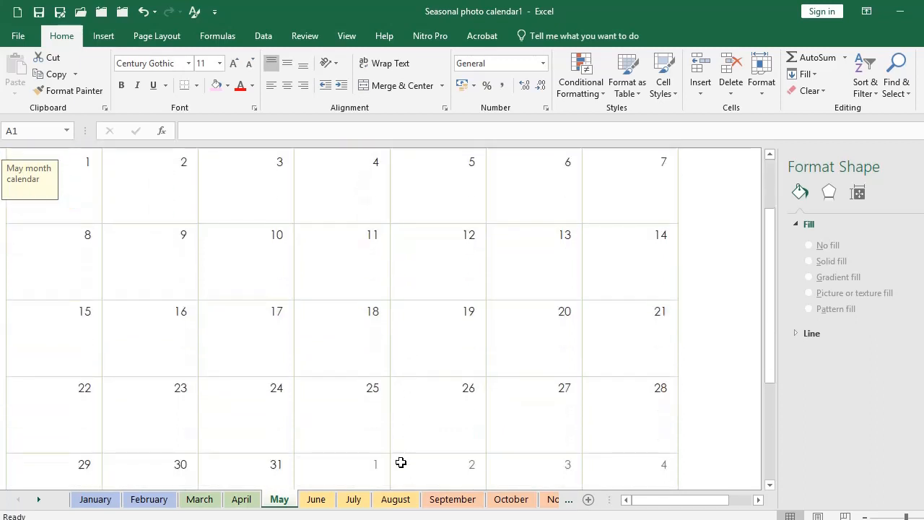
click(354, 499)
click(453, 499)
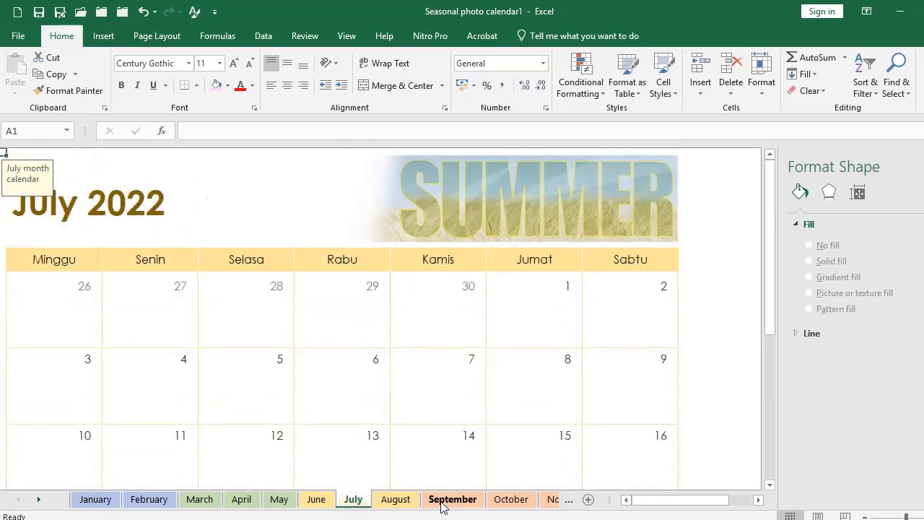
click(511, 499)
click(603, 329)
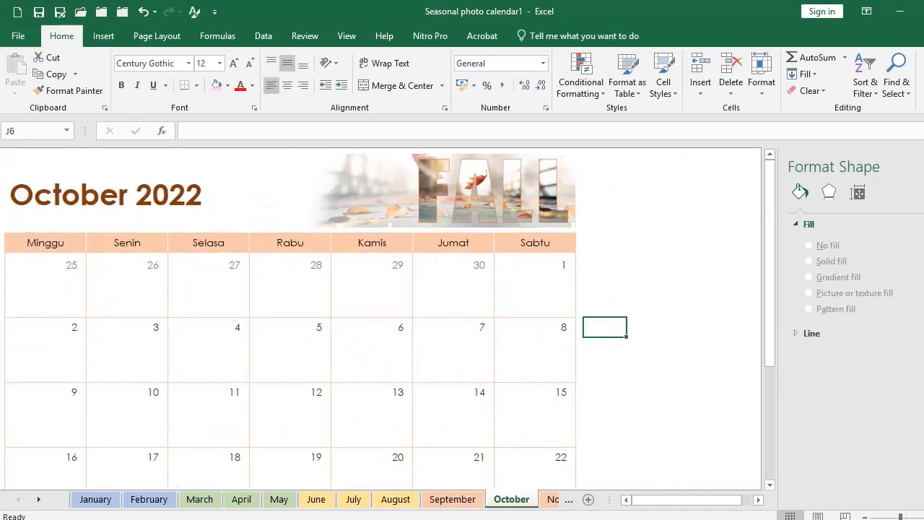
click(95, 499)
click(498, 372)
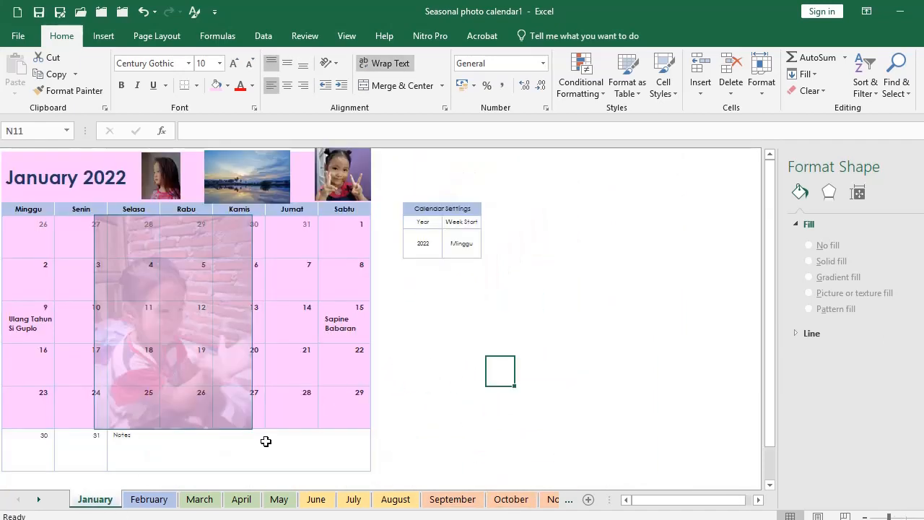
Step: Fill the bottom calendar row with days 30 and 31 in pink
drag(29, 438, 154, 439)
drag(30, 439, 110, 436)
click(501, 406)
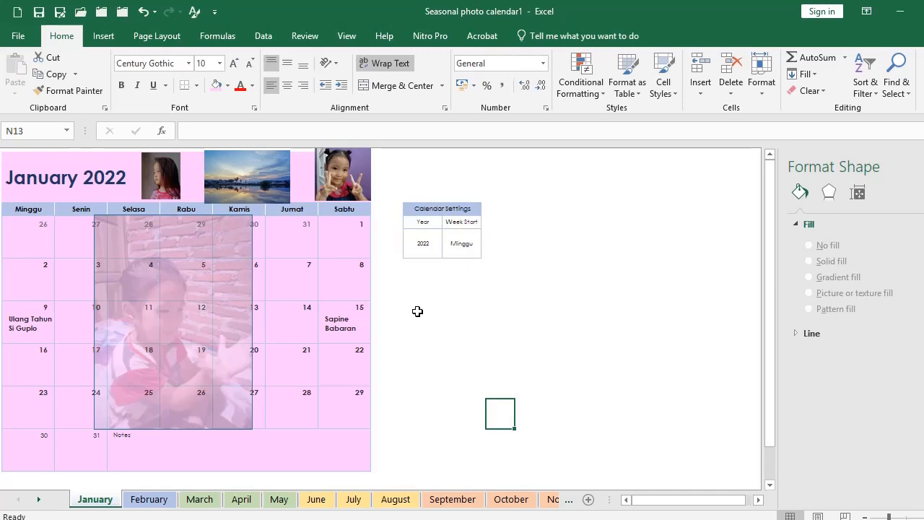
Step: Select the whole January calendar from title cell B2 to its bottom-right cell
key(ctrl+Home)
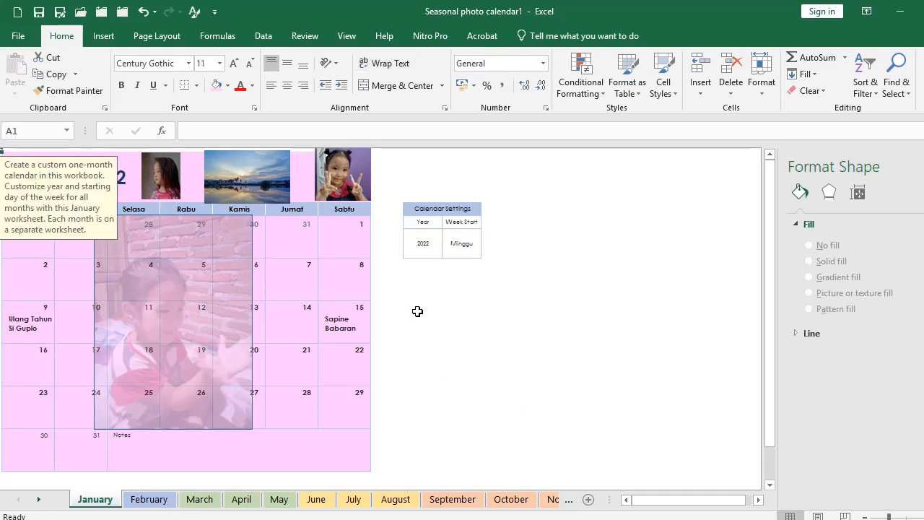
click(465, 282)
key(Home)
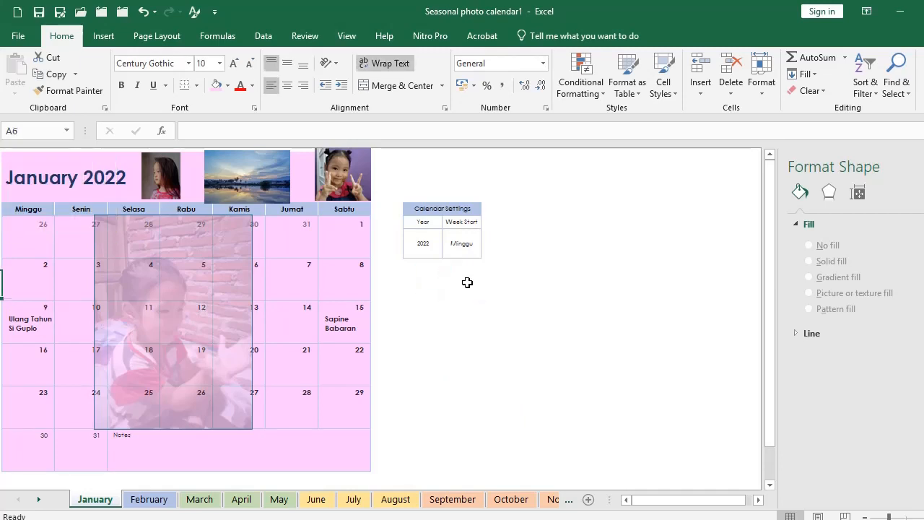
key(Up)
key(Up)
key(Up)
key(Up)
key(Right)
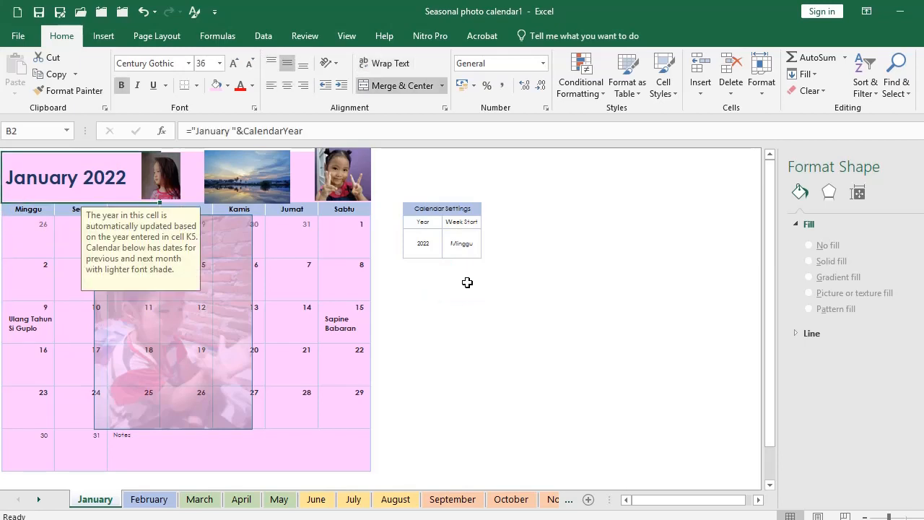
shift+click(365, 466)
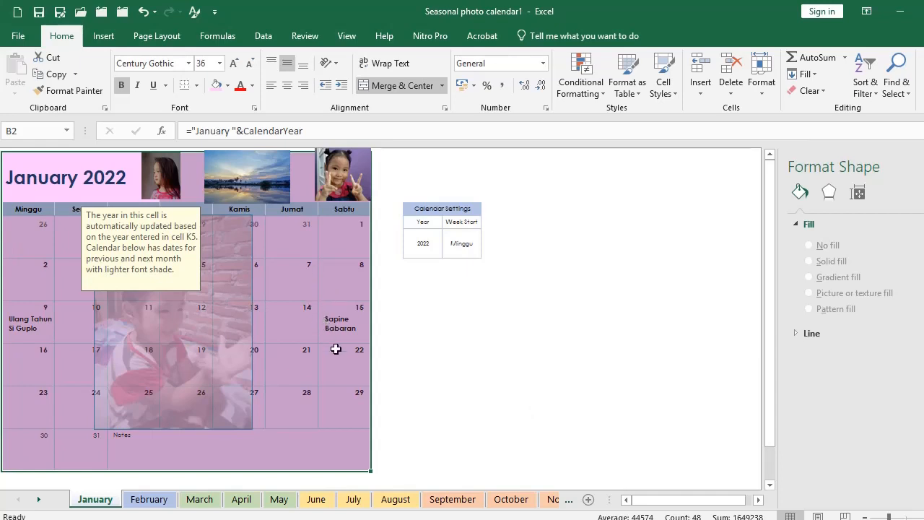
Step: Paste the copied January calendar as a picture to the right of the original
key(ctrl+c)
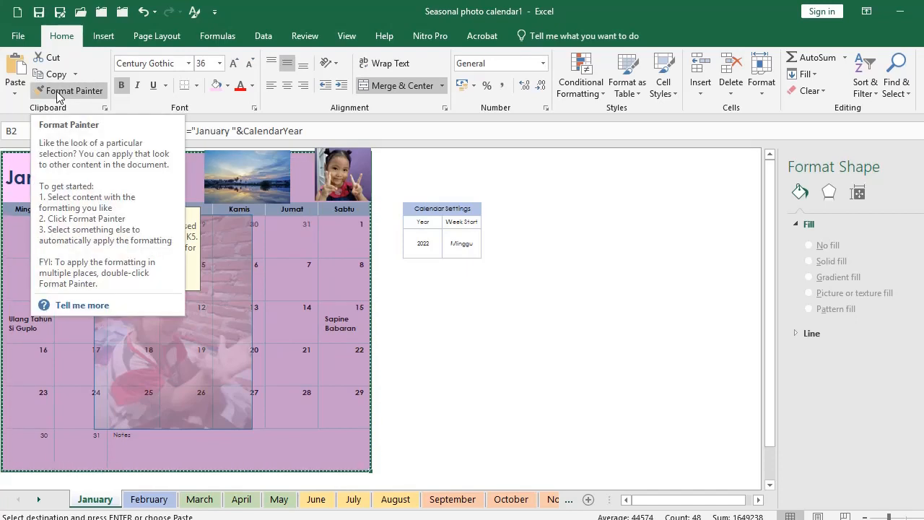
right_click(292, 245)
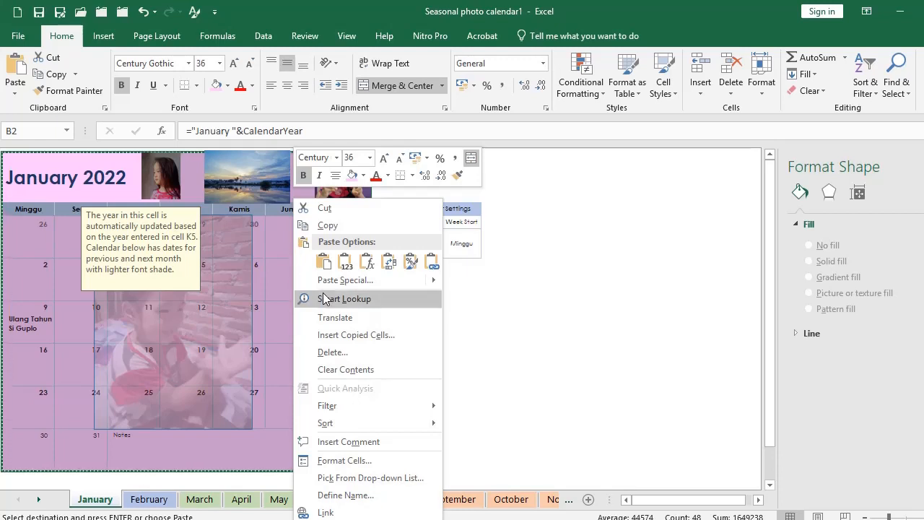
mouse_move(433, 284)
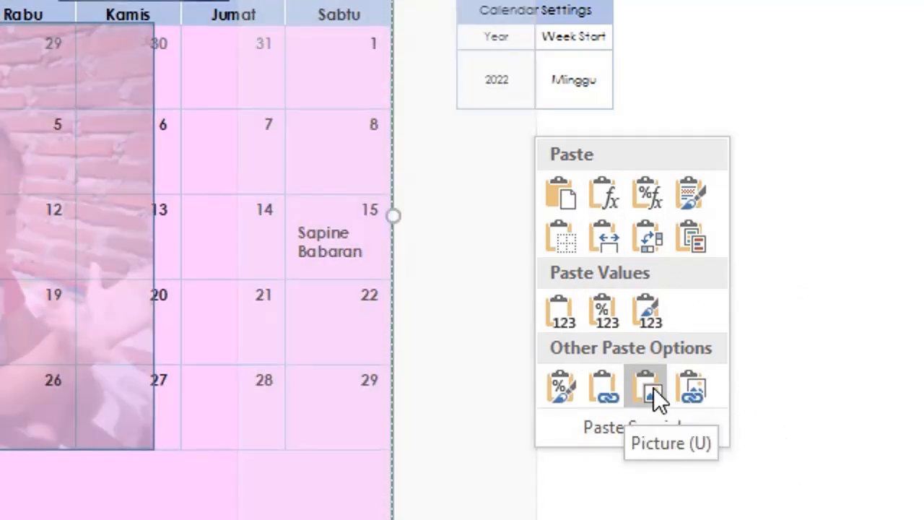
click(653, 387)
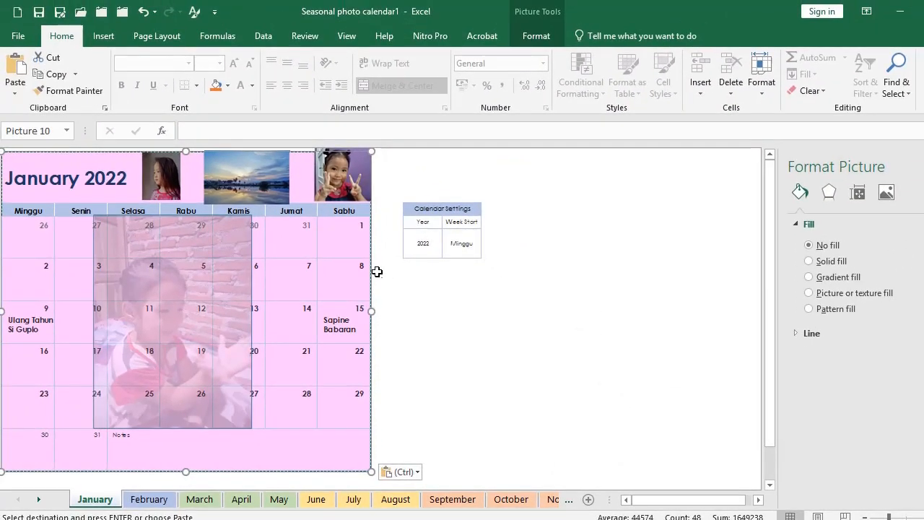
drag(368, 271, 740, 273)
scroll(412, 307, down, 1)
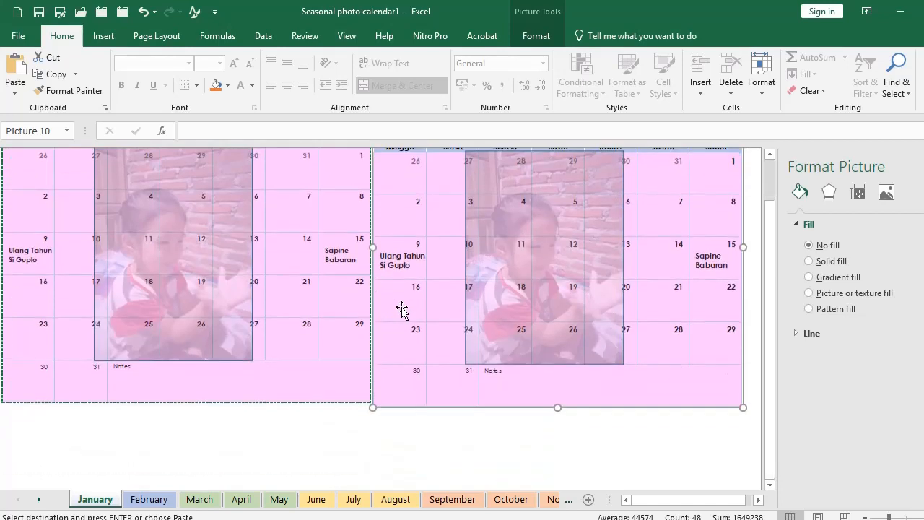
scroll(441, 341, up, 1)
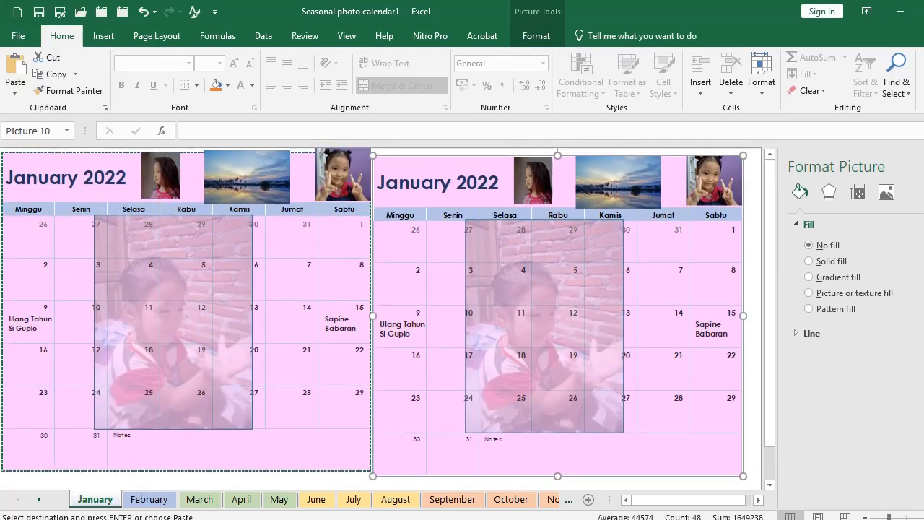
click(923, 167)
drag(722, 265, 821, 267)
Step: Copy the January calendar picture for use in Word
right_click(800, 316)
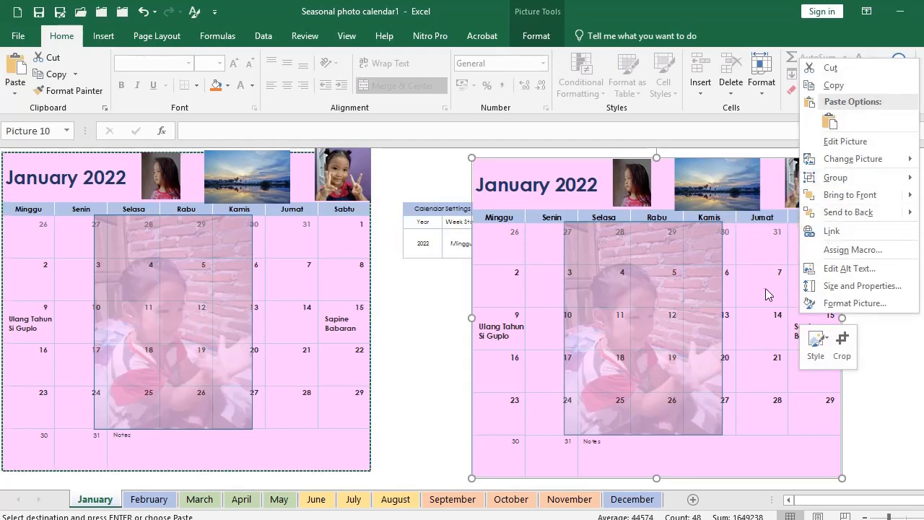
click(838, 85)
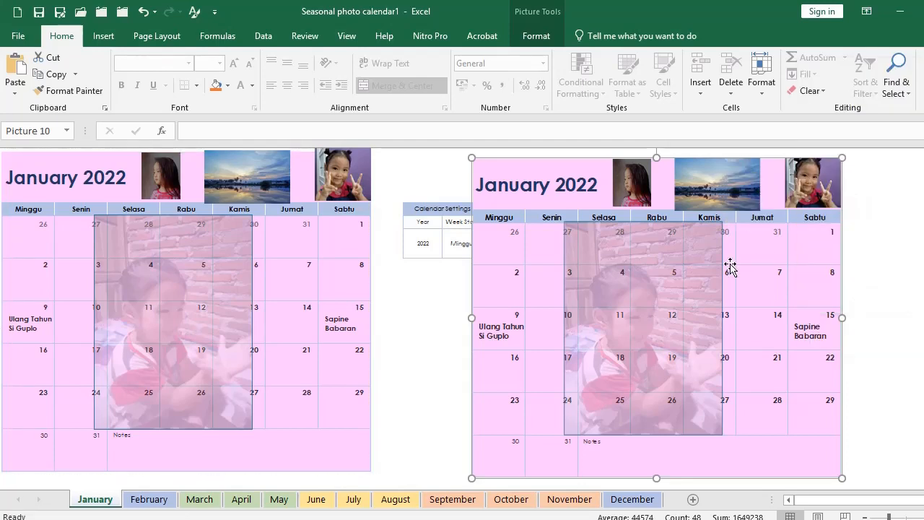
click(583, 519)
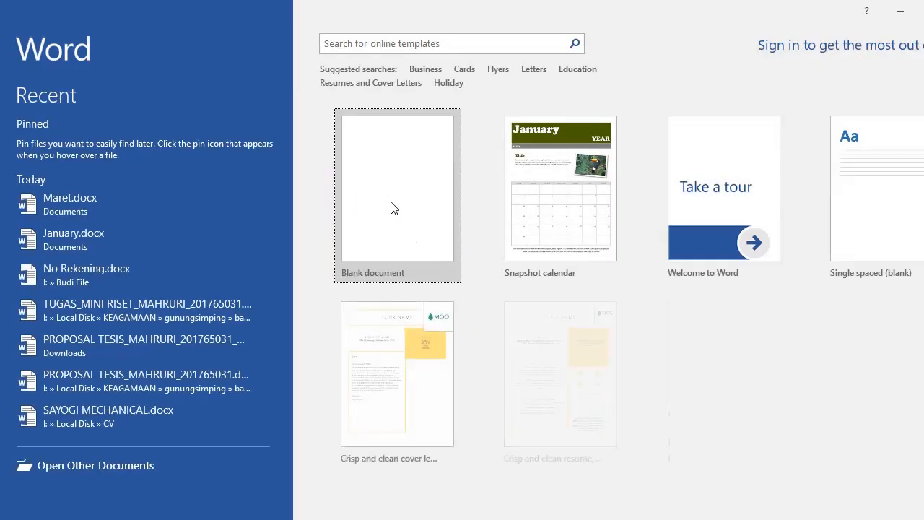
Step: Create a new blank document with landscape page orientation
click(390, 202)
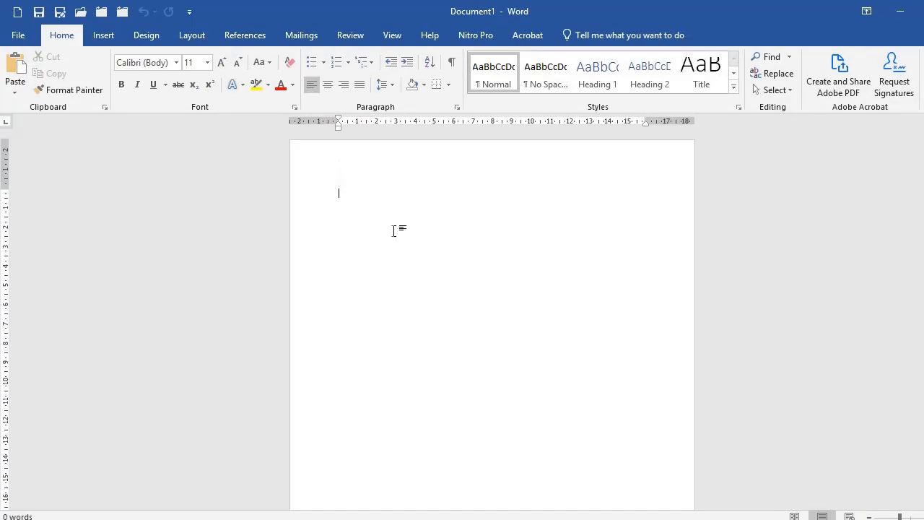
click(194, 38)
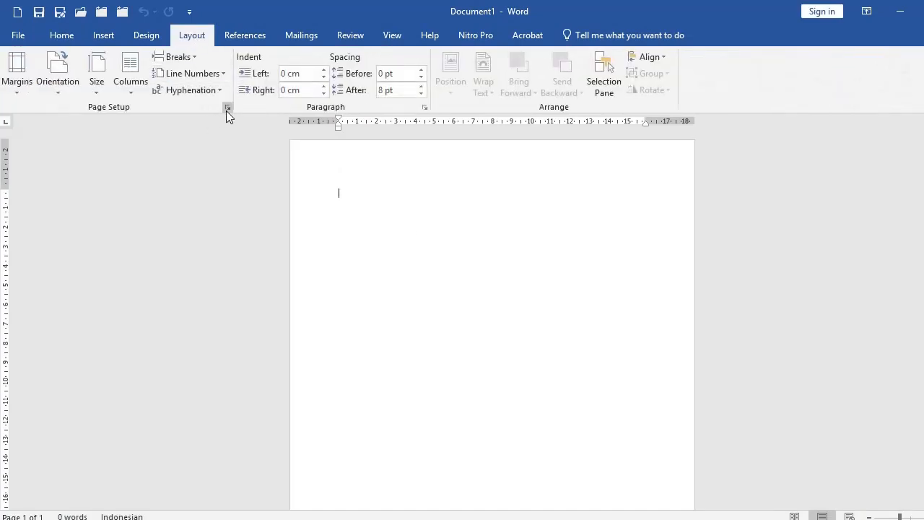
click(227, 109)
click(396, 206)
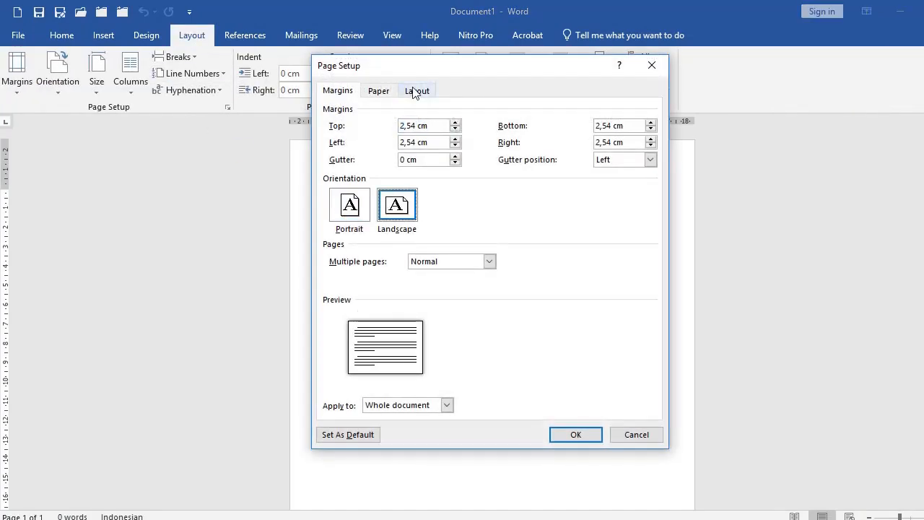
key(Return)
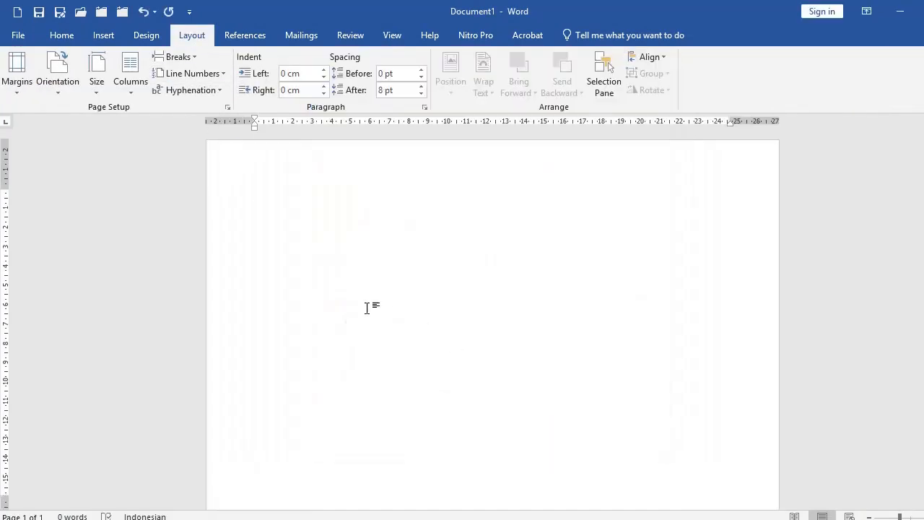
Step: Paste the January calendar picture and shrink the copies to sit side by side
right_click(272, 229)
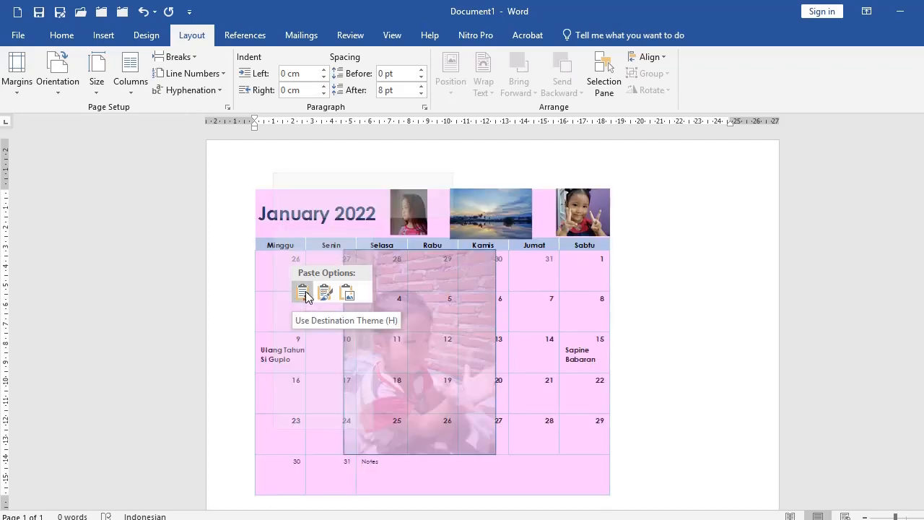
click(304, 294)
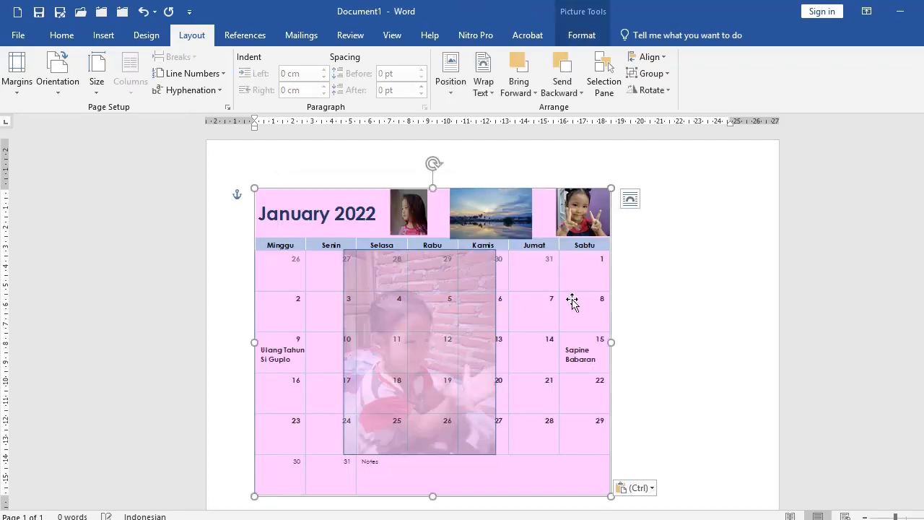
click(666, 303)
click(529, 335)
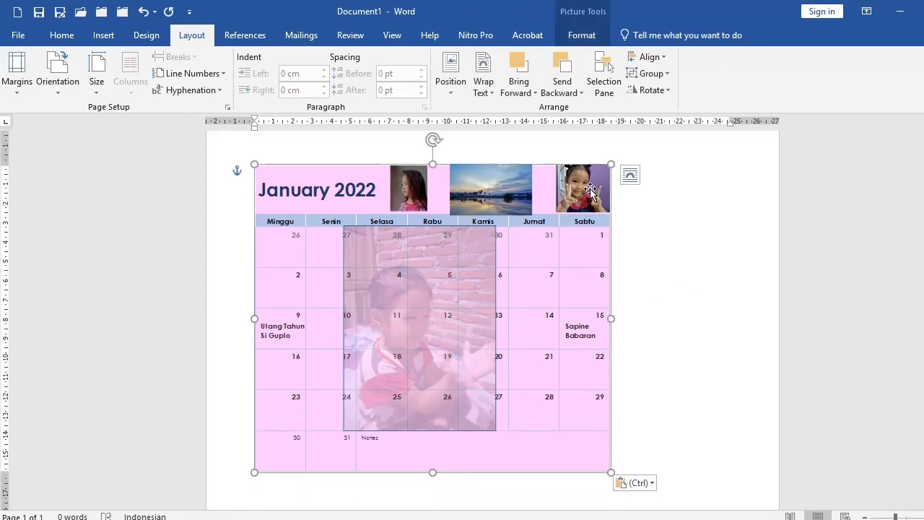
drag(610, 166, 449, 316)
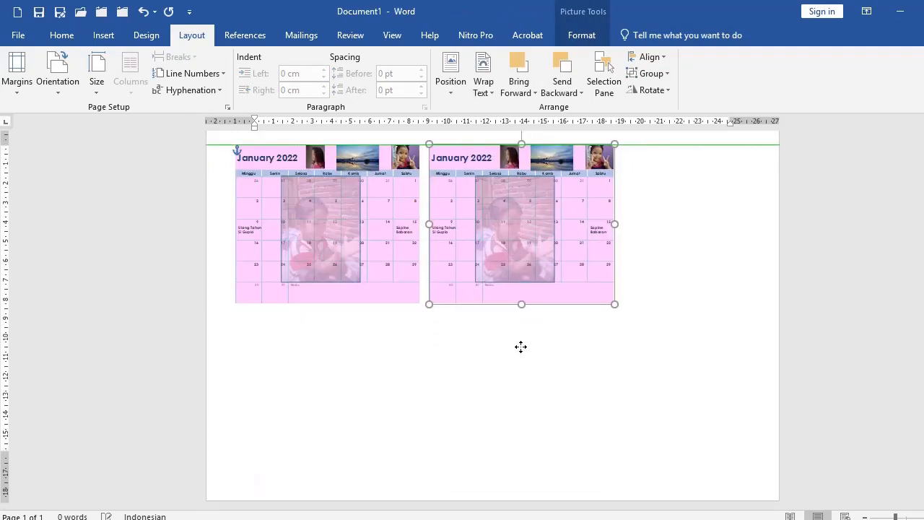
click(402, 275)
scroll(404, 285, up, 2)
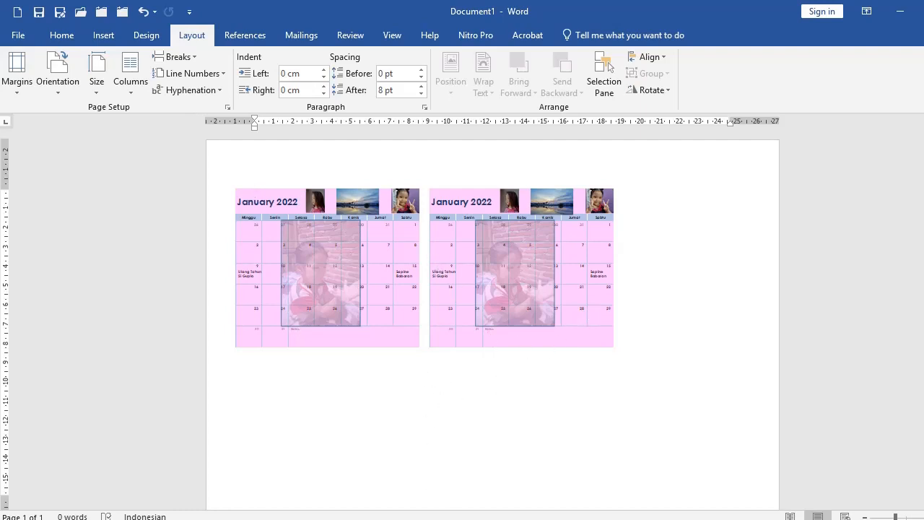
Step: Delete the extra January picture and copy the February 2022 calendar range B2 to Notes
key(alt+Tab)
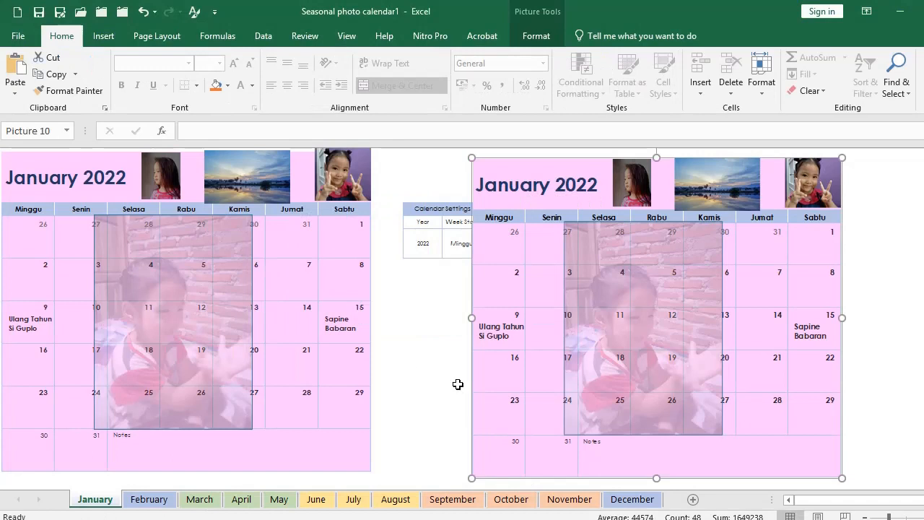
key(Delete)
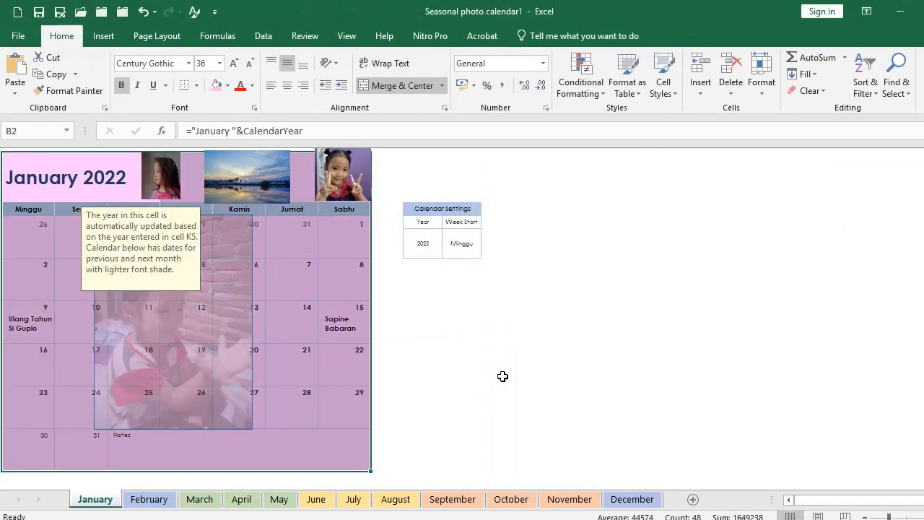
click(150, 499)
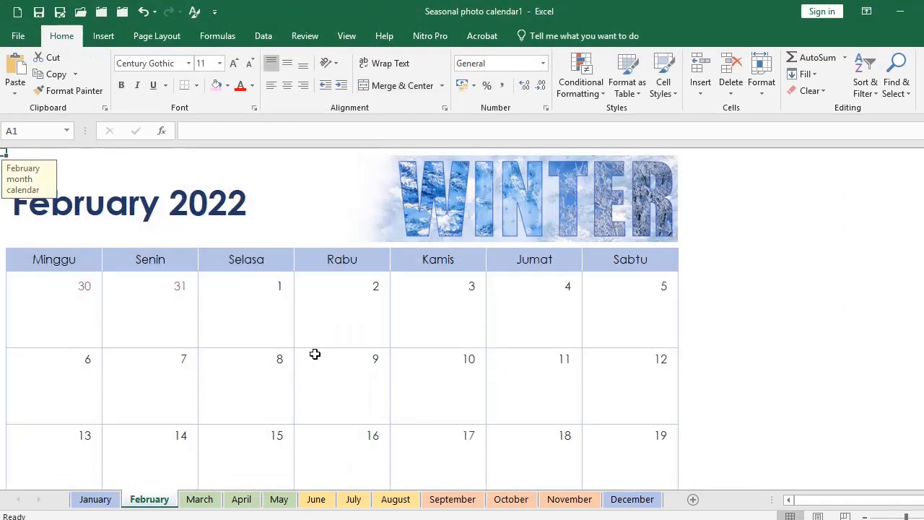
scroll(315, 354, down, 3)
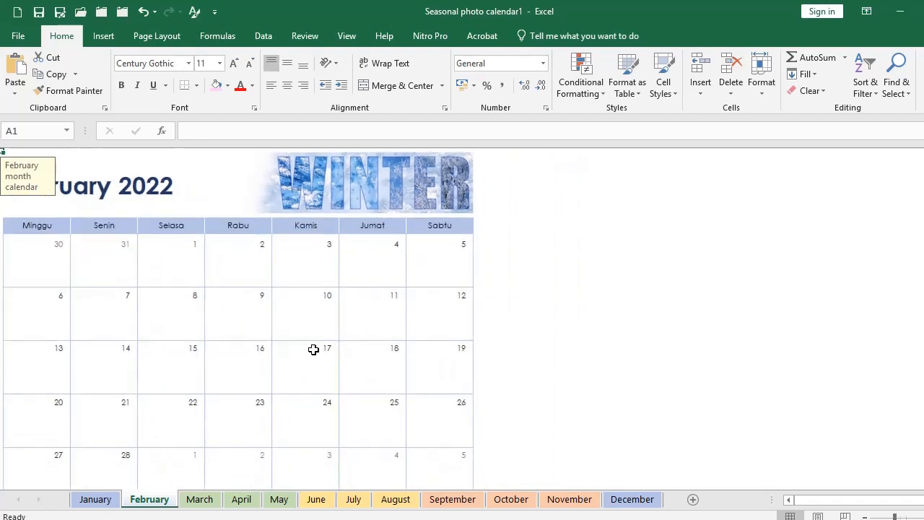
click(295, 334)
click(571, 300)
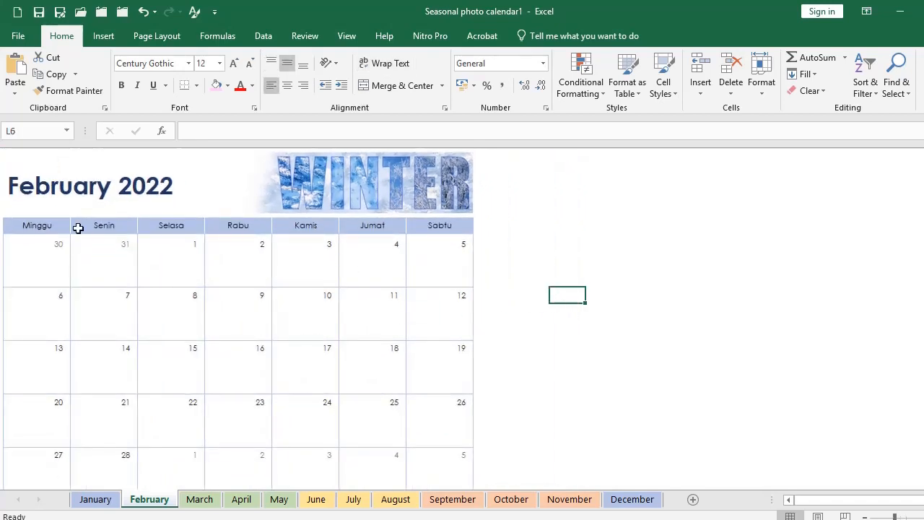
click(22, 159)
scroll(434, 372, down, 2)
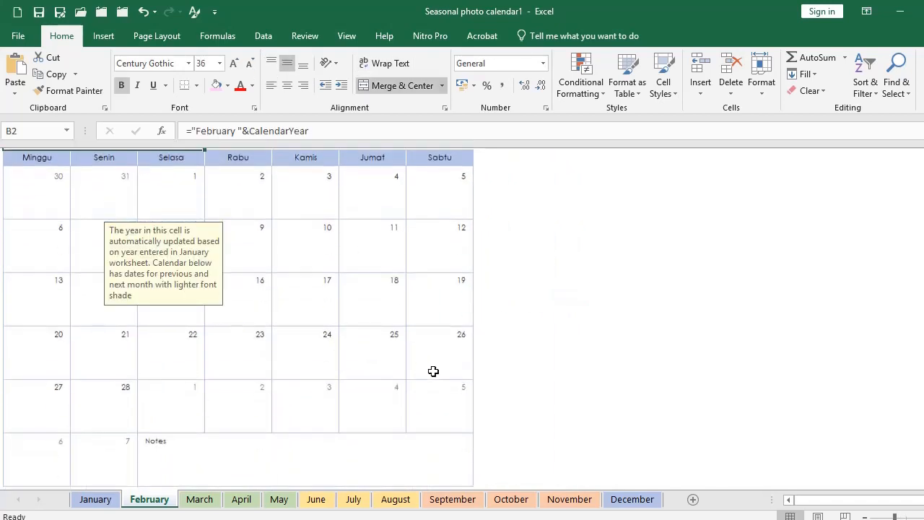
shift+click(459, 452)
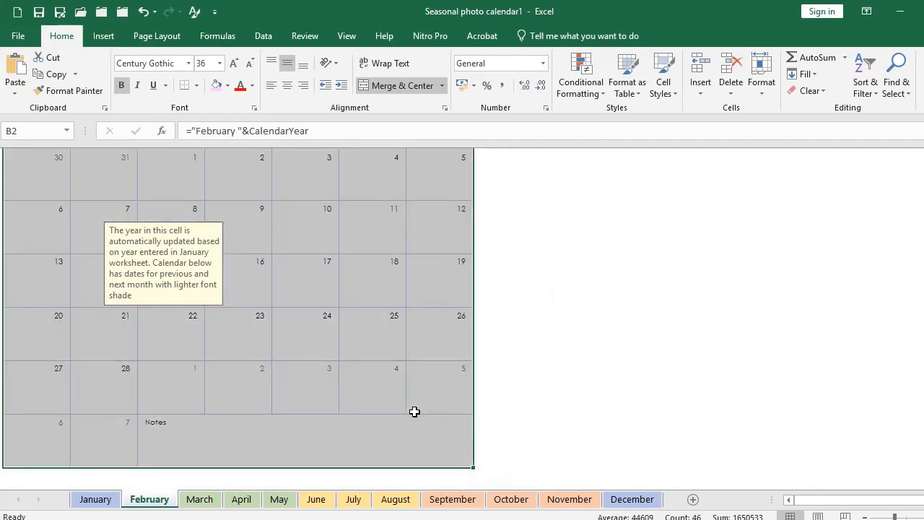
right_click(304, 291)
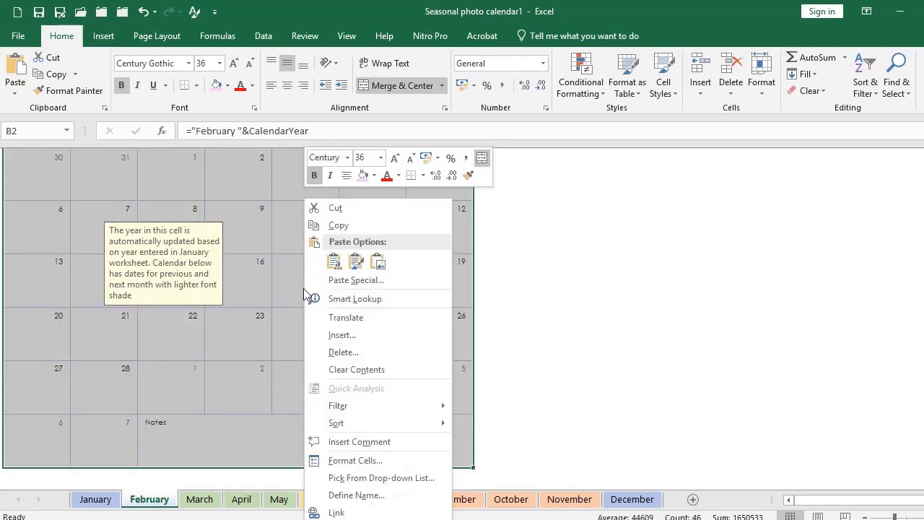
click(346, 225)
Step: Paste the February calendar as a picture and place it beside the original
scroll(340, 238, up, 2)
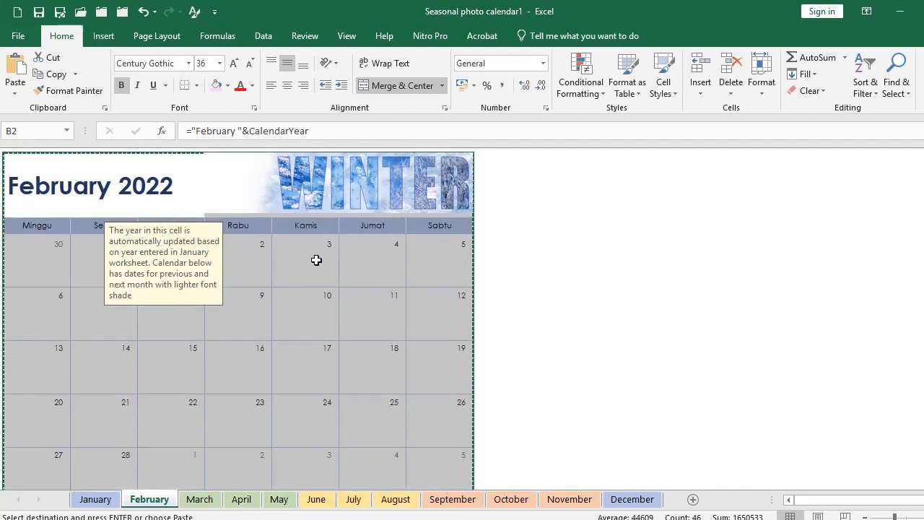
right_click(319, 266)
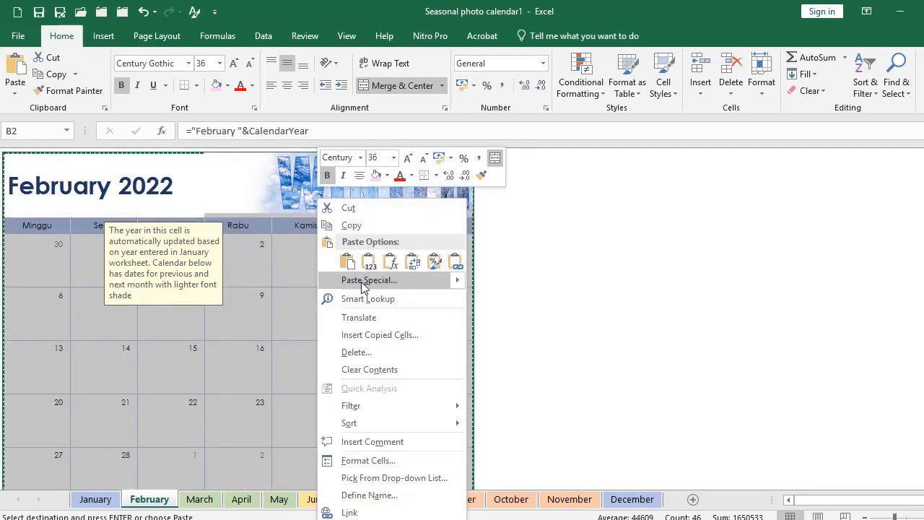
mouse_move(456, 285)
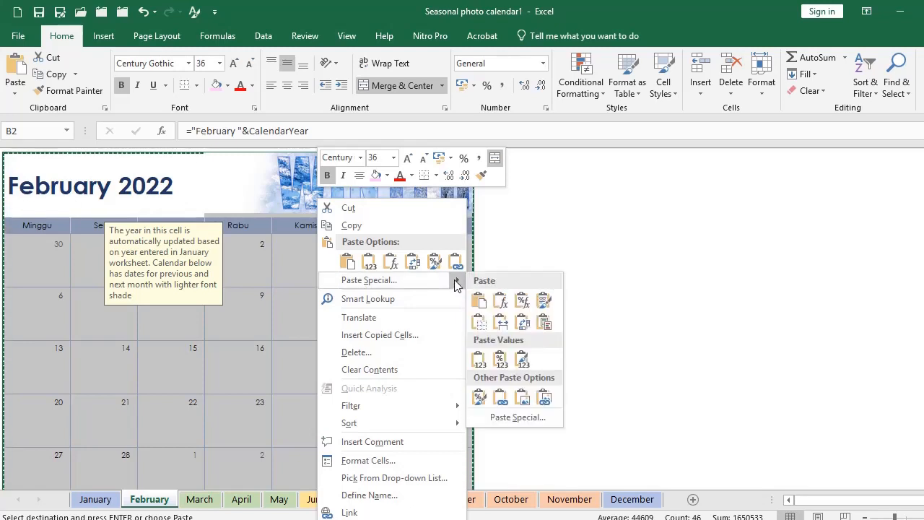
click(525, 402)
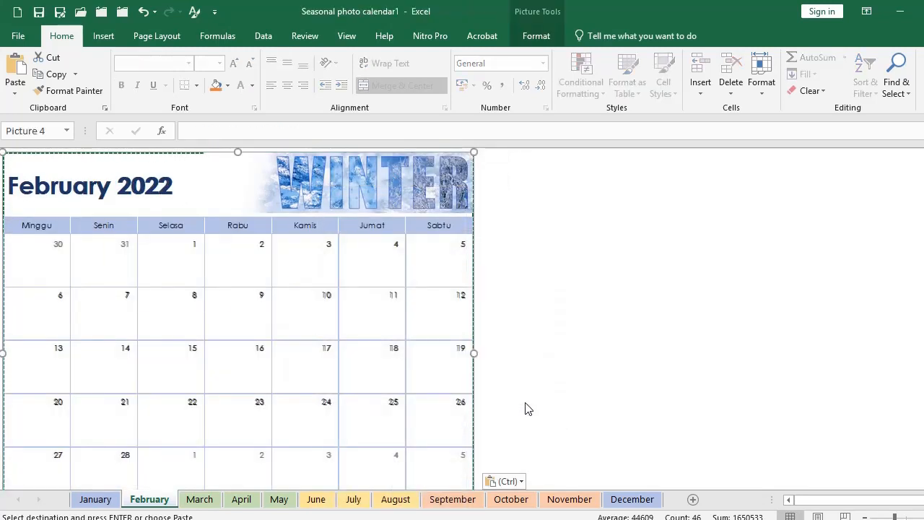
drag(525, 407, 895, 324)
drag(676, 296, 734, 311)
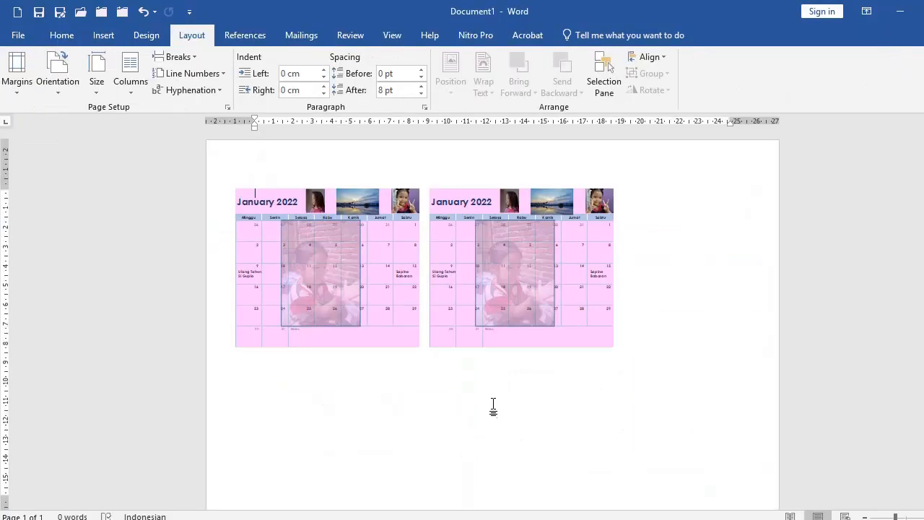
Step: Paste and shrink the February picture, putting it in place of the second January copy
key(ctrl+v)
click(458, 336)
drag(457, 336, 620, 331)
drag(395, 188, 470, 403)
click(499, 289)
key(Delete)
drag(503, 361, 491, 216)
Step: Shrink the January picture slightly and align it beside the February picture
click(420, 348)
drag(421, 351, 399, 330)
drag(443, 283, 445, 275)
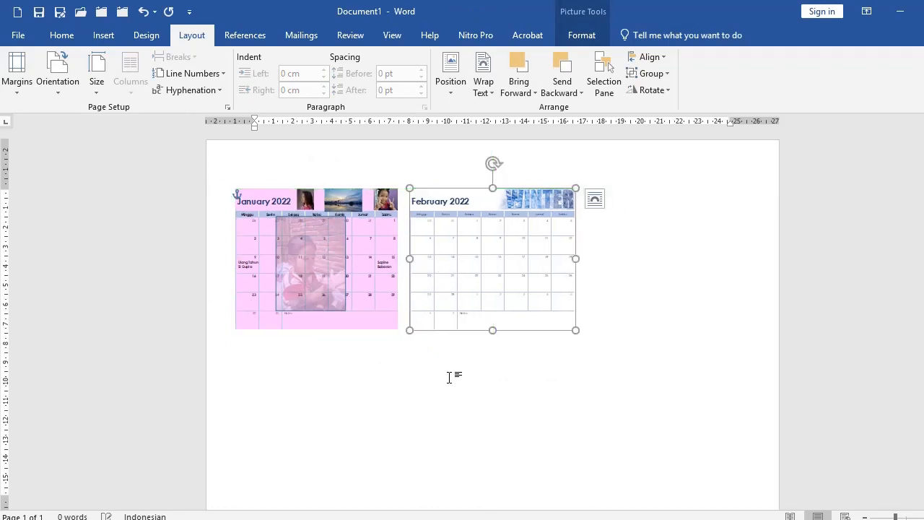
click(453, 373)
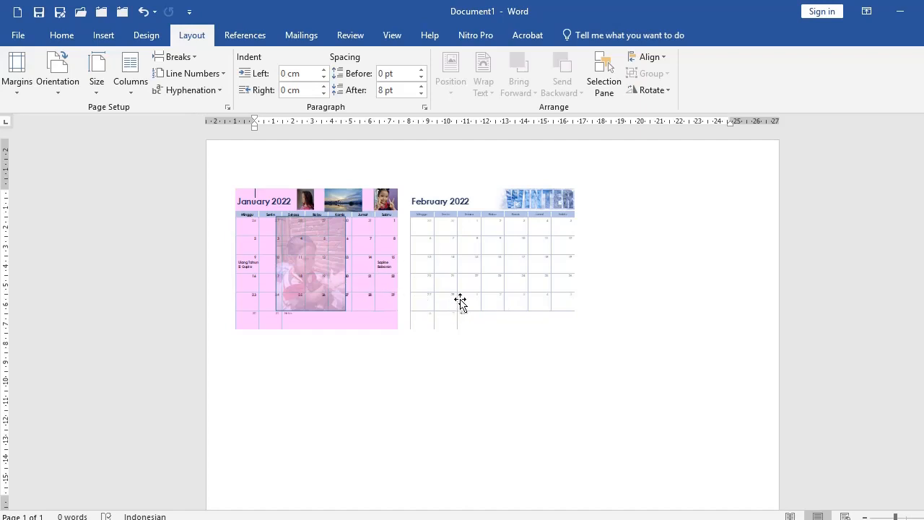
click(377, 281)
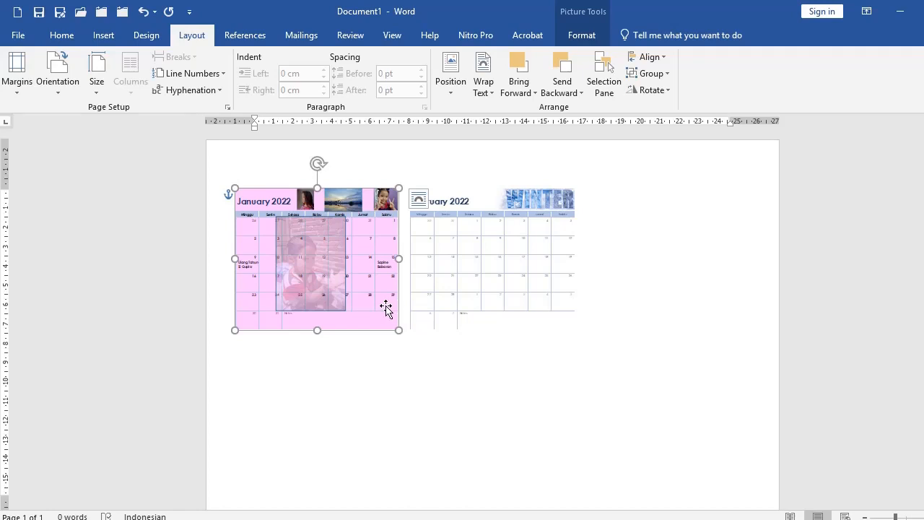
mouse_move(366, 283)
mouse_down()
mouse_move(498, 367)
mouse_move(405, 277)
mouse_move(482, 352)
mouse_move(565, 371)
mouse_move(751, 364)
mouse_move(613, 354)
mouse_move(407, 302)
mouse_move(358, 278)
mouse_up()
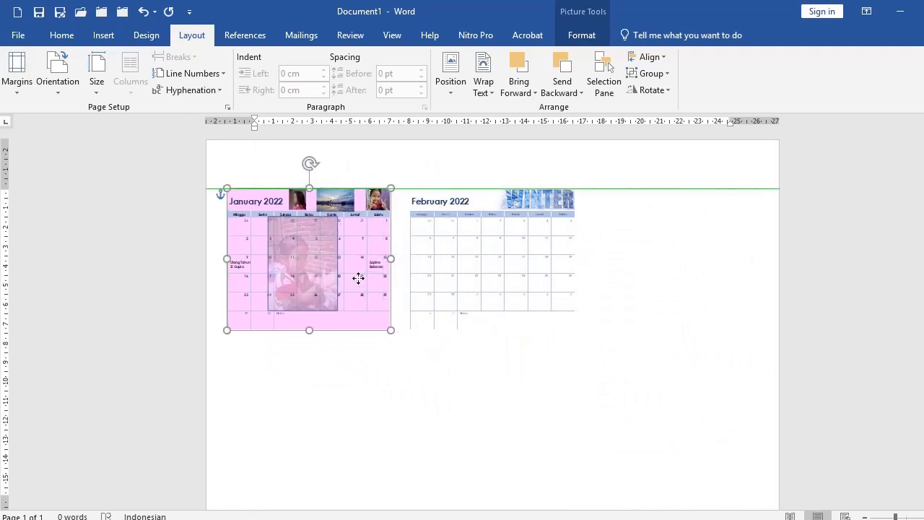
drag(347, 244, 348, 244)
Step: Set the January calendar picture to Behind Text wrapping and shift it slightly right and down
right_click(325, 245)
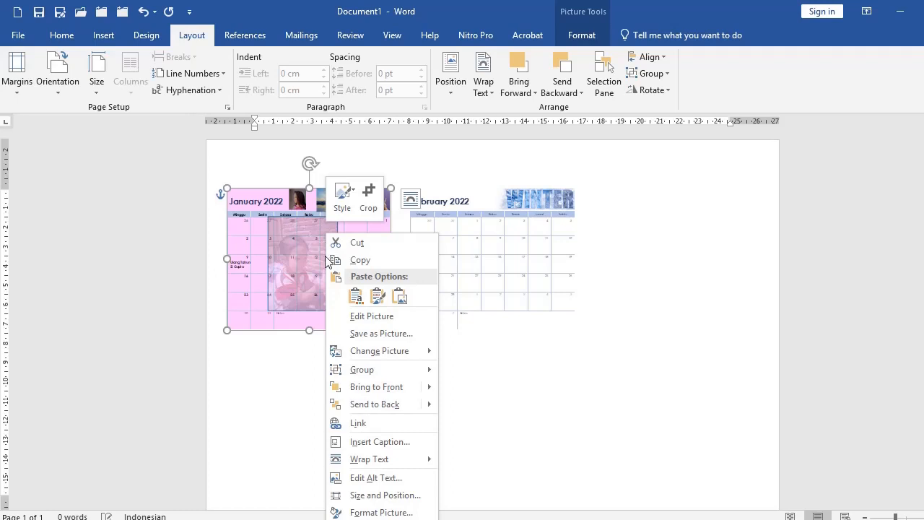
mouse_move(381, 466)
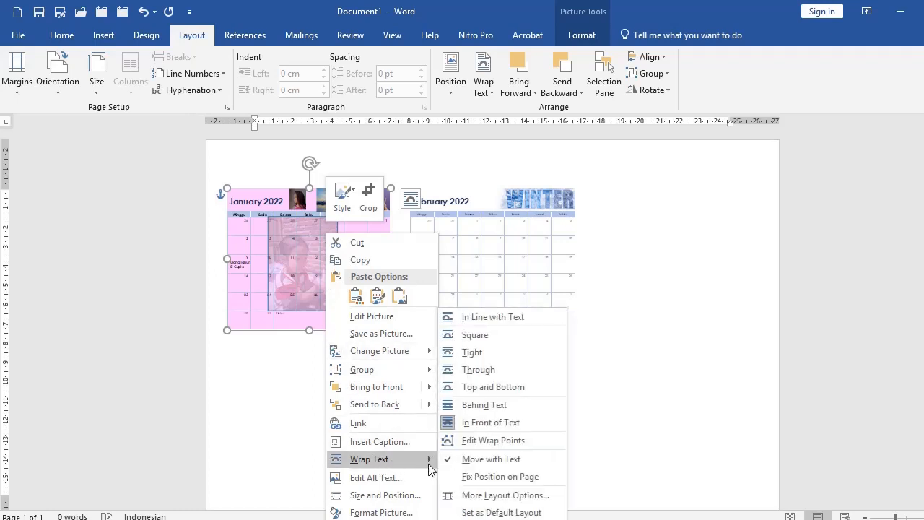
click(485, 425)
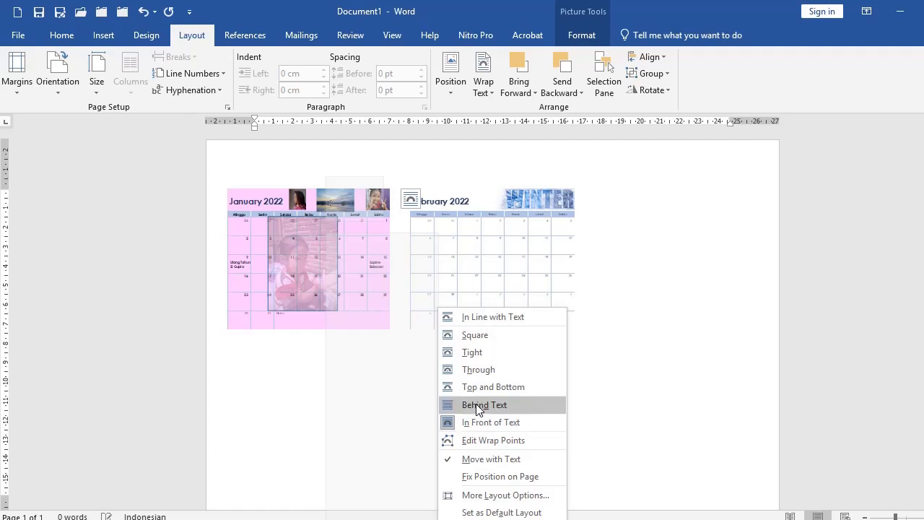
click(477, 405)
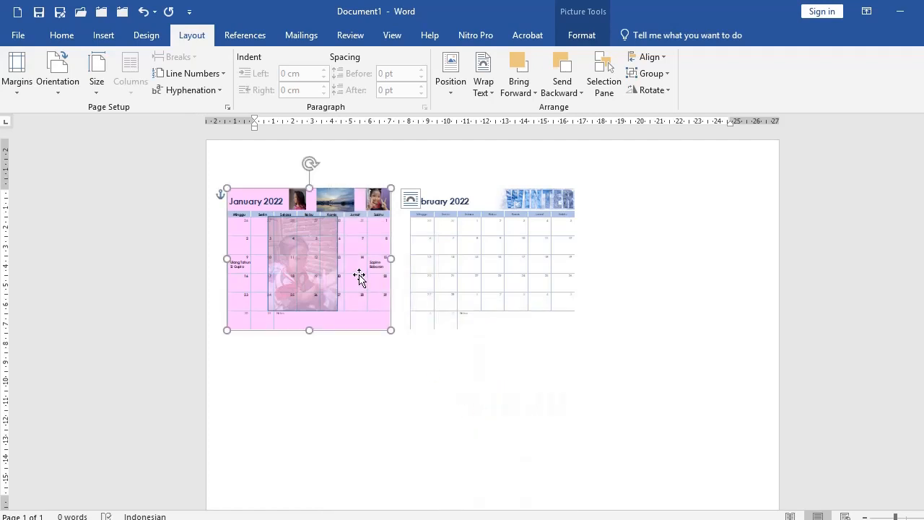
mouse_move(359, 276)
mouse_down()
mouse_move(587, 395)
mouse_move(678, 365)
mouse_move(725, 277)
mouse_move(604, 355)
mouse_move(371, 307)
mouse_move(368, 270)
mouse_move(365, 285)
mouse_up()
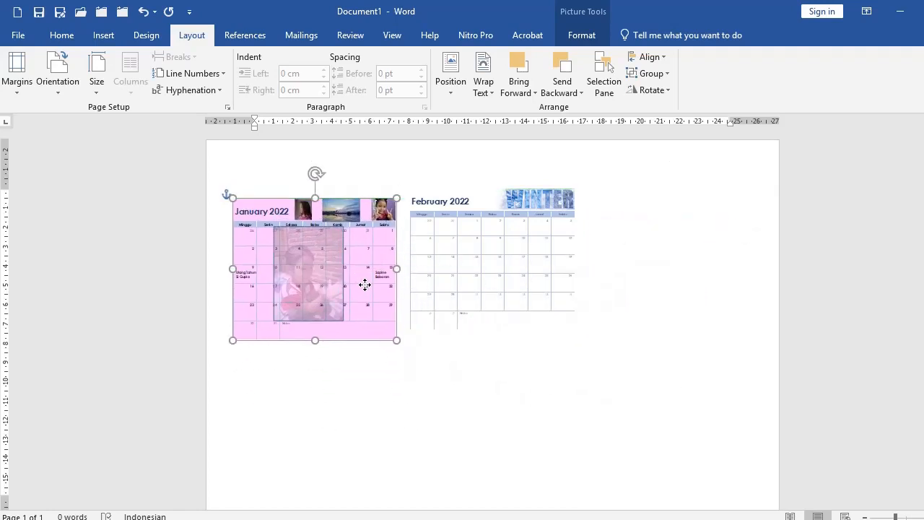
Step: Change the January picture's wrapping to In Front of Text and nudge it level with February
double_click(368, 282)
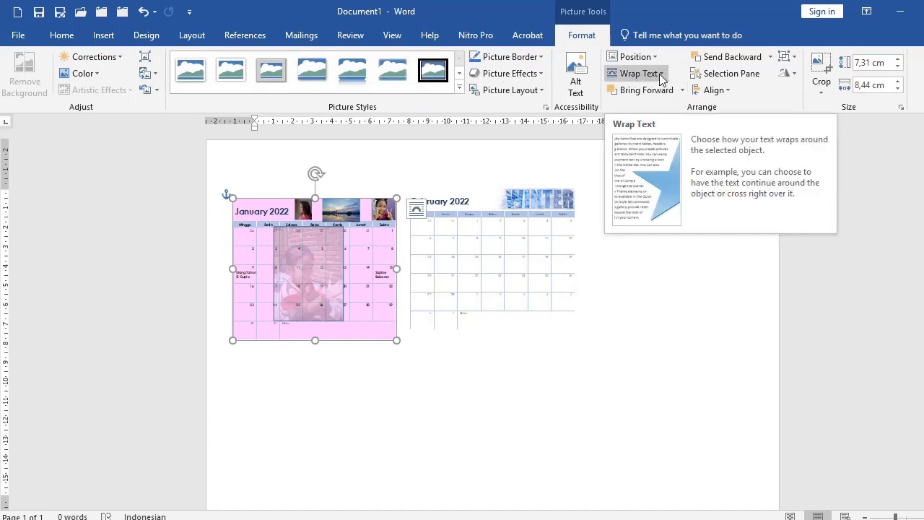
click(661, 75)
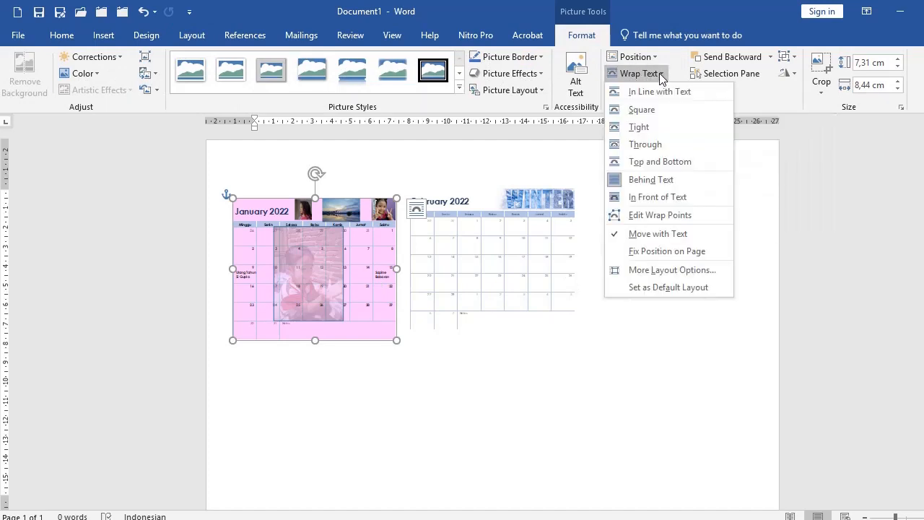
click(651, 197)
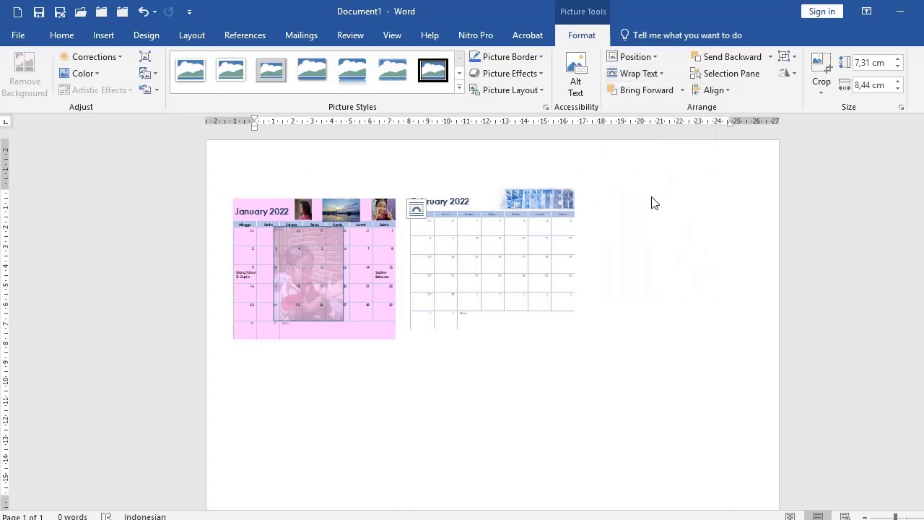
click(545, 409)
mouse_move(344, 299)
mouse_down()
mouse_move(330, 289)
mouse_move(347, 294)
mouse_up()
click(363, 392)
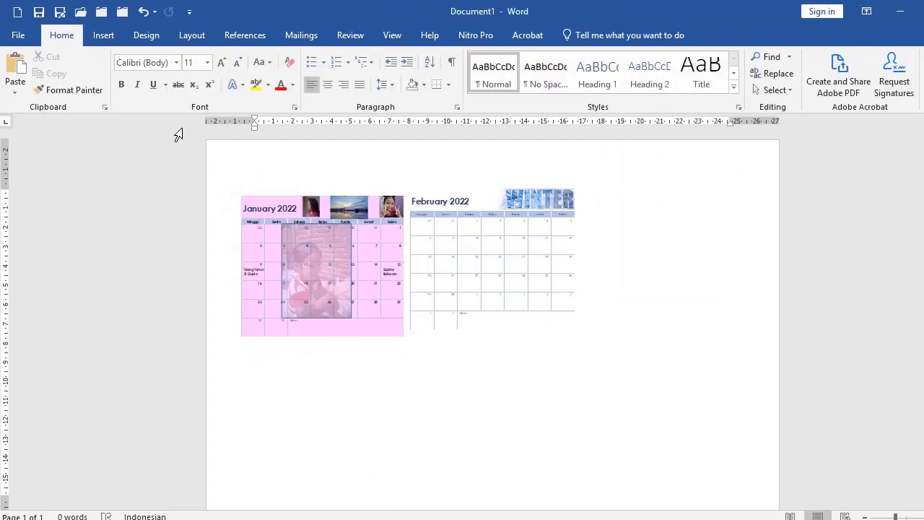
Step: Insert a first-style WordArt title reading 'KALENDER 2022' and move it above the calendars
click(105, 35)
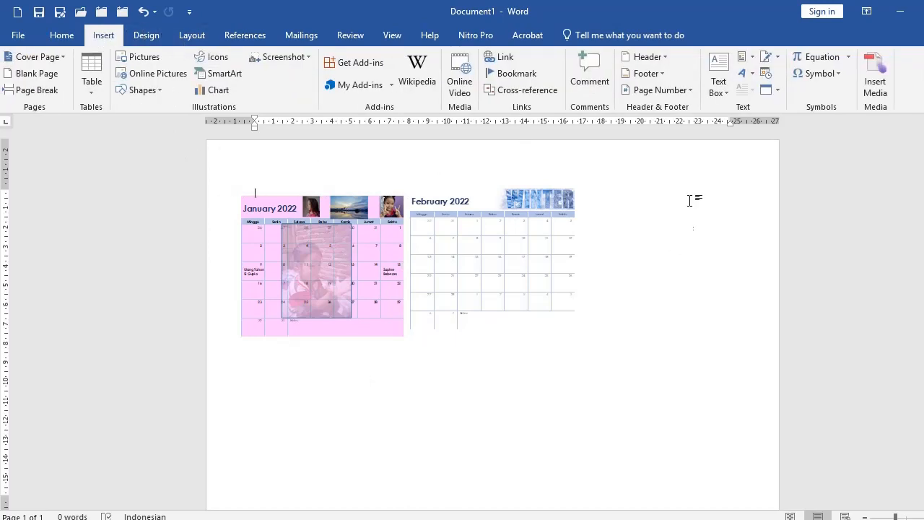
click(744, 77)
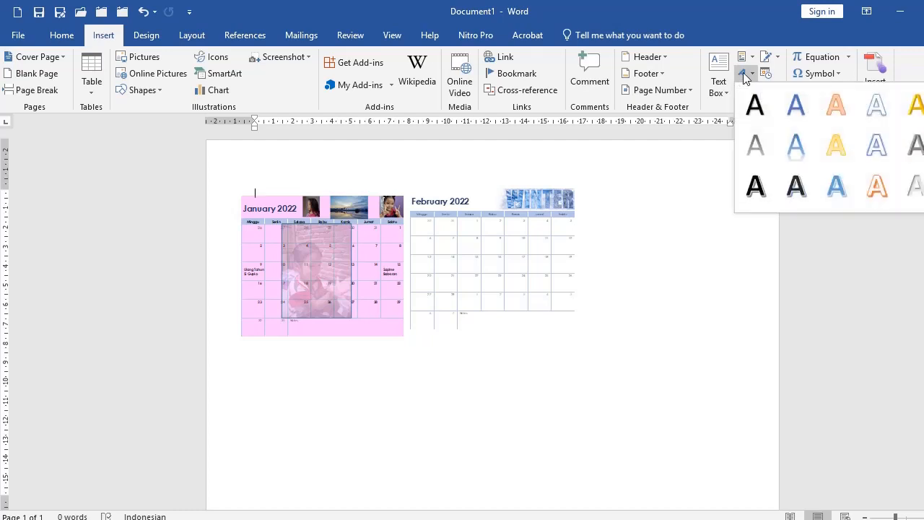
click(756, 105)
text(KALENDER 2022)
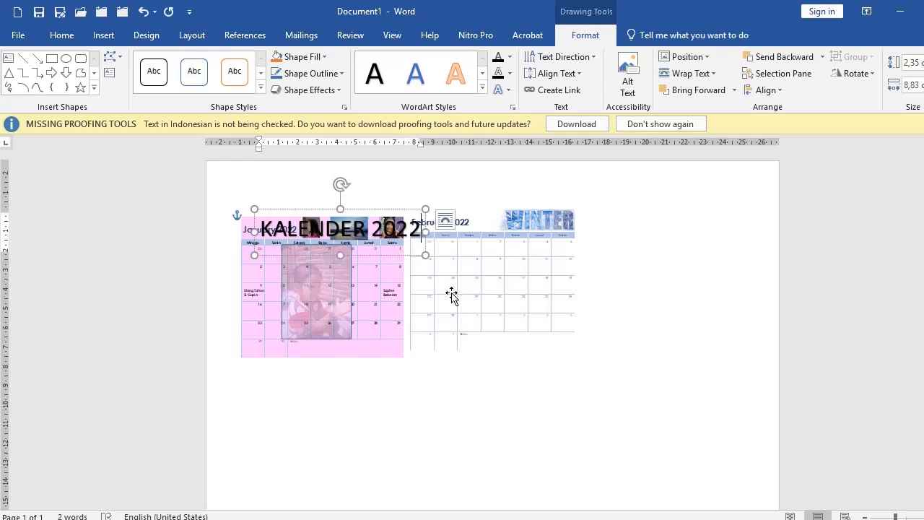
drag(426, 224, 458, 211)
click(455, 373)
click(363, 182)
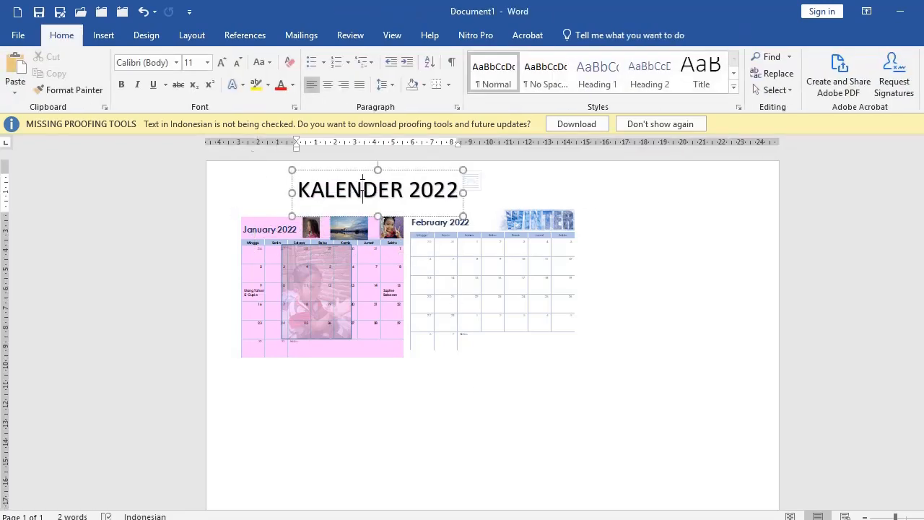
click(408, 345)
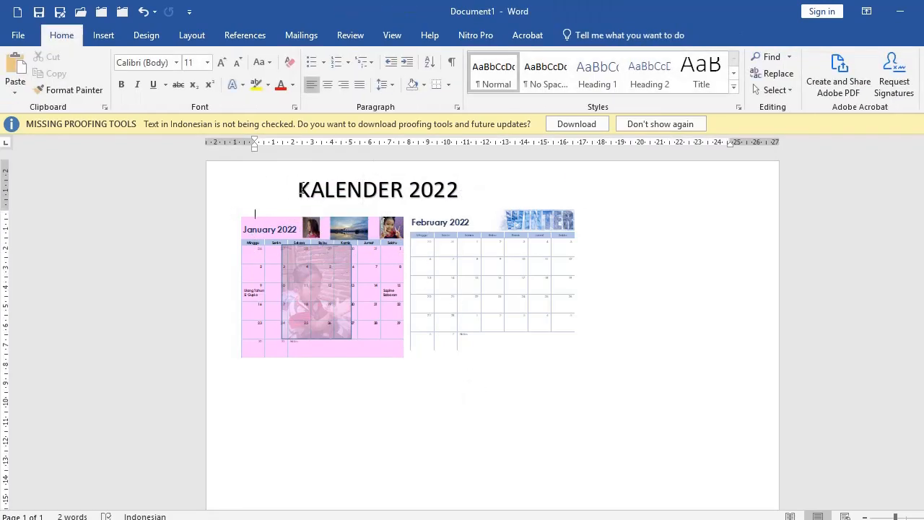
Step: Format the KALENDER 2022 text in Adobe Gothic Std B with red font colour
drag(299, 189, 460, 190)
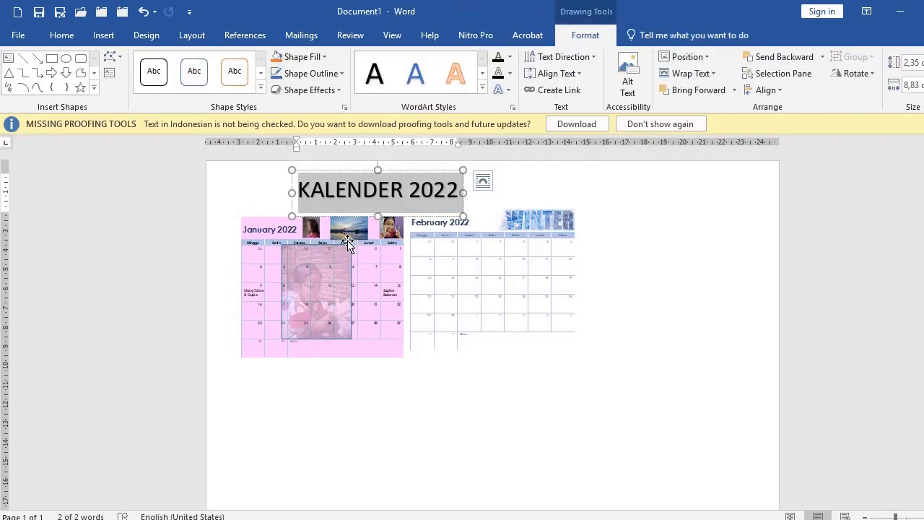
click(363, 190)
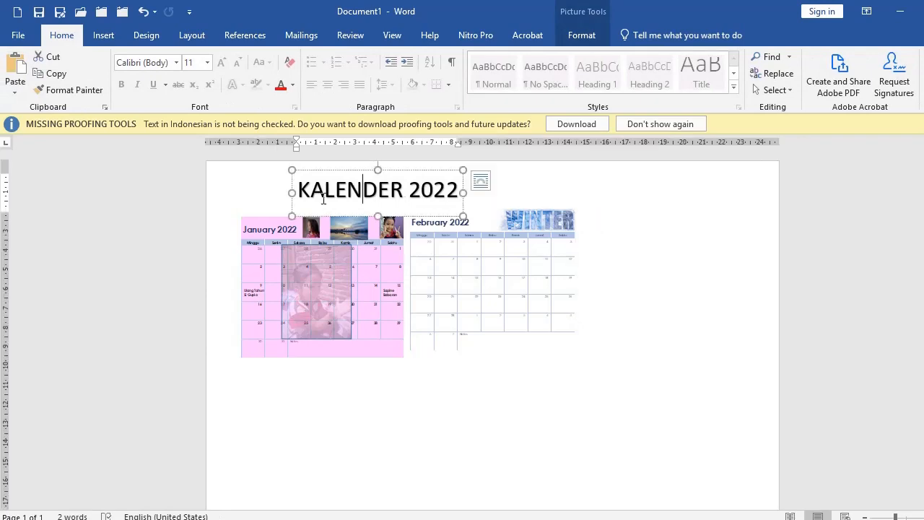
triple_click(436, 190)
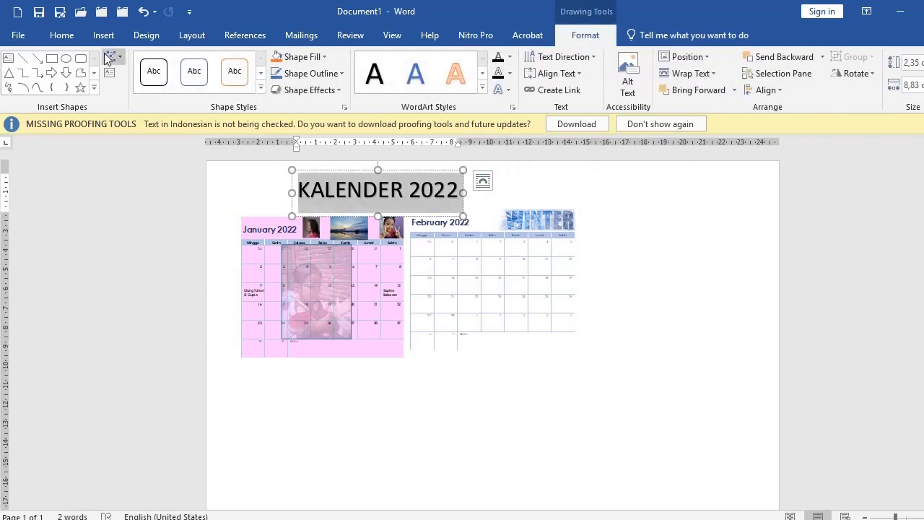
click(64, 35)
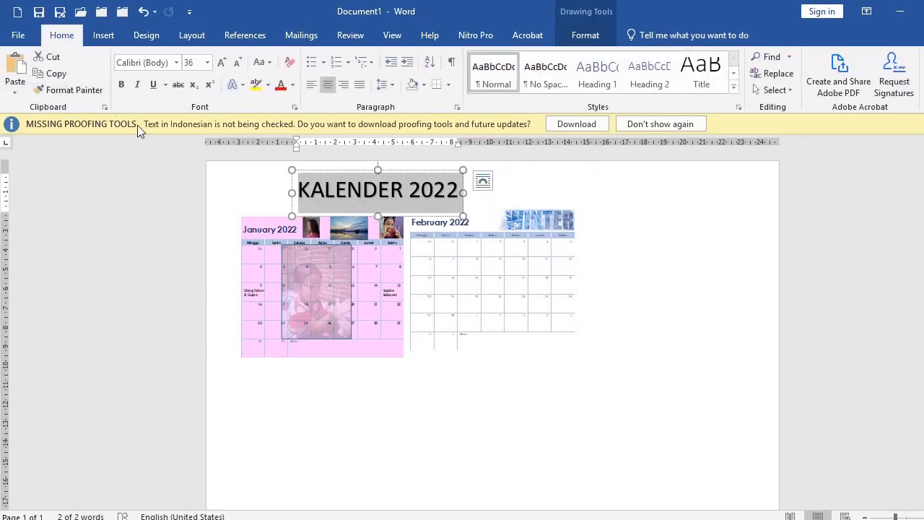
click(176, 62)
click(187, 306)
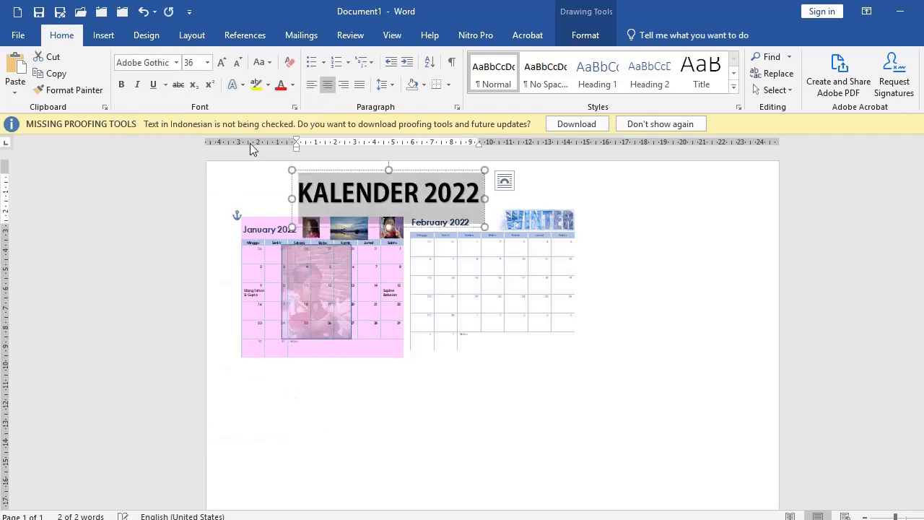
click(281, 85)
click(551, 397)
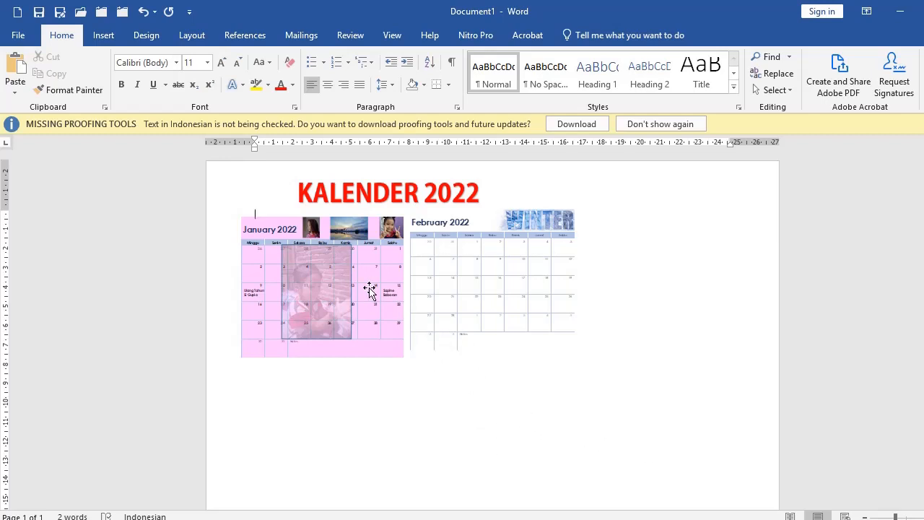
Step: Delete the duplicate calendar picture from Excel's February sheet, then return to Chrome's image search
key(alt+Tab)
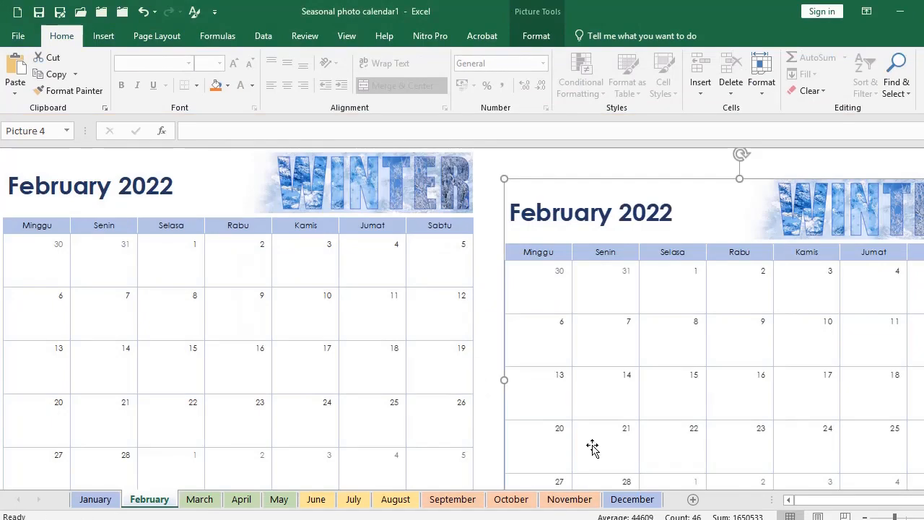
key(Delete)
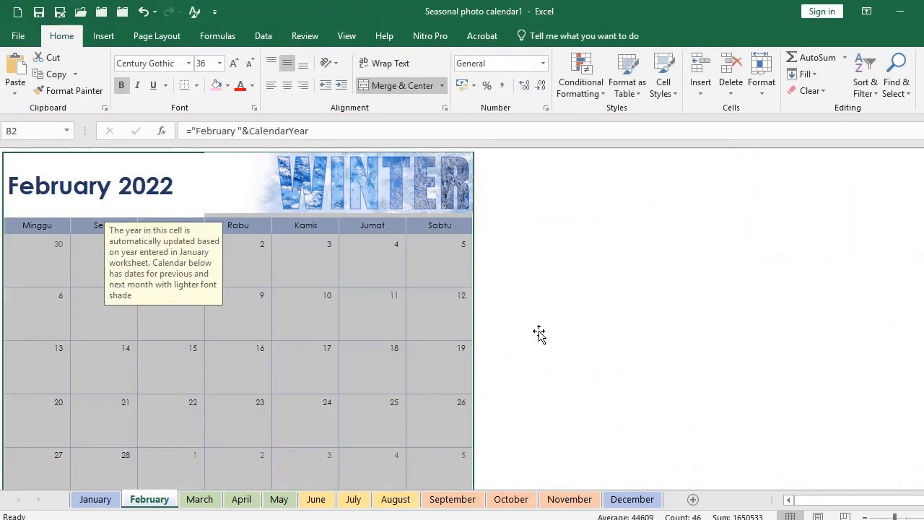
click(543, 332)
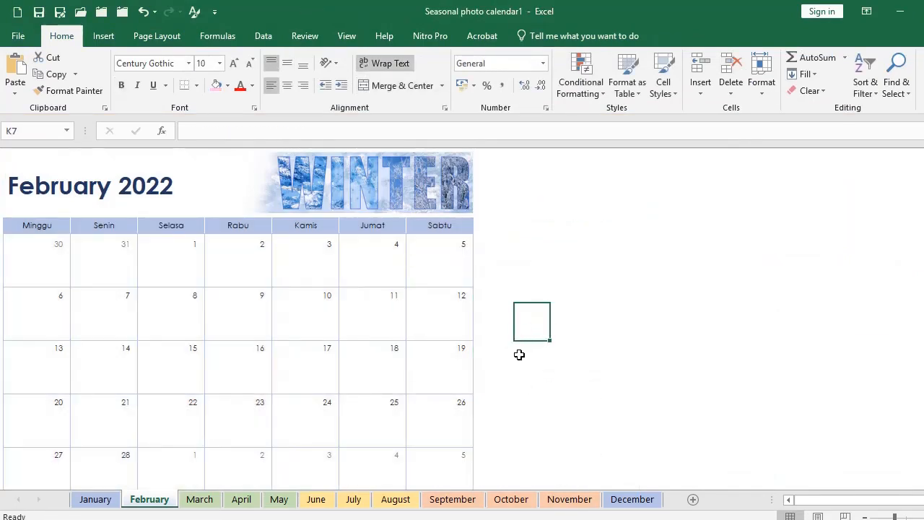
click(575, 415)
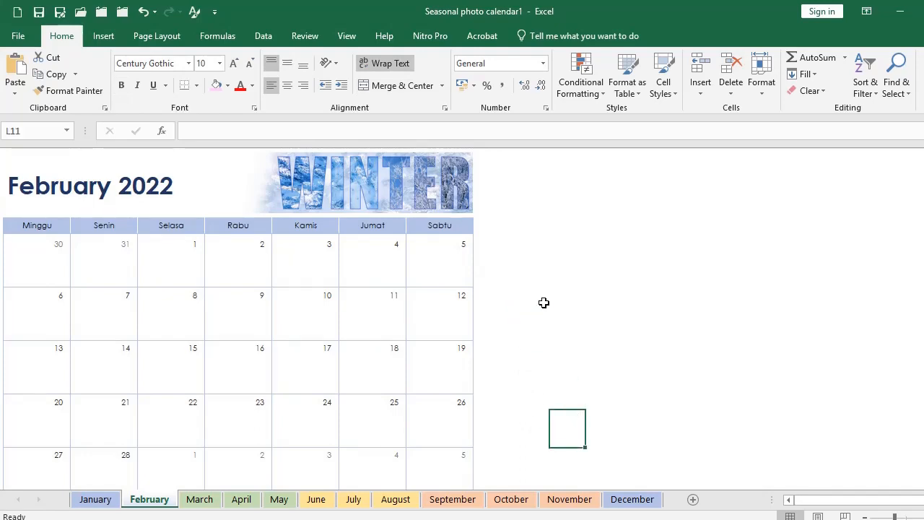
click(299, 519)
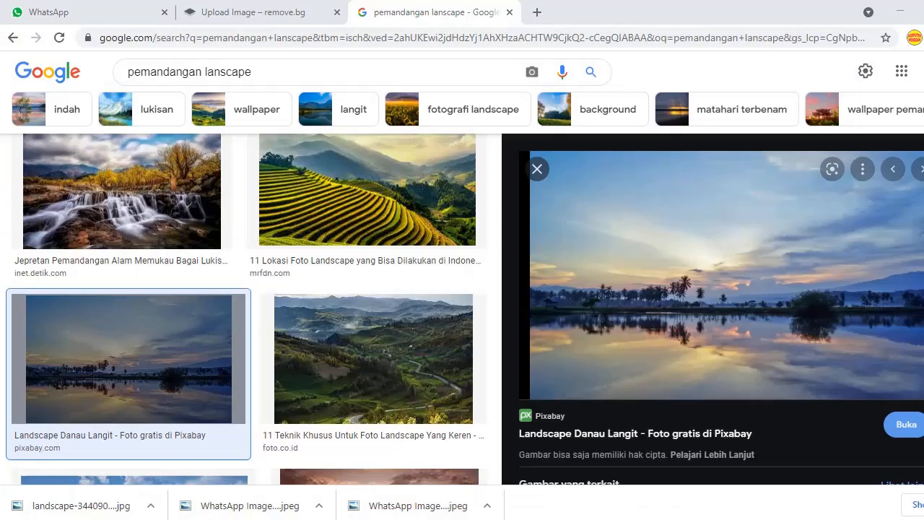
Step: Go back to the 'template kalender 2022' image results and preview the full-year calendar template
triple_click(262, 72)
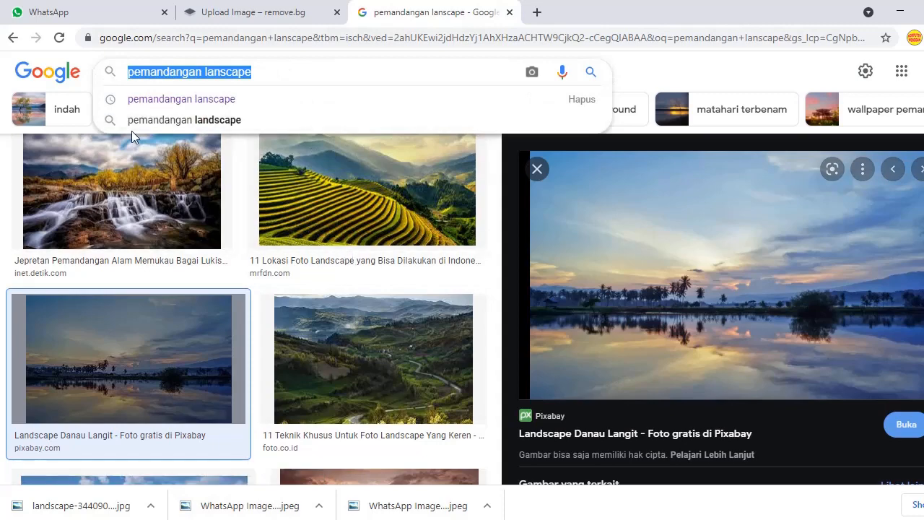
click(13, 37)
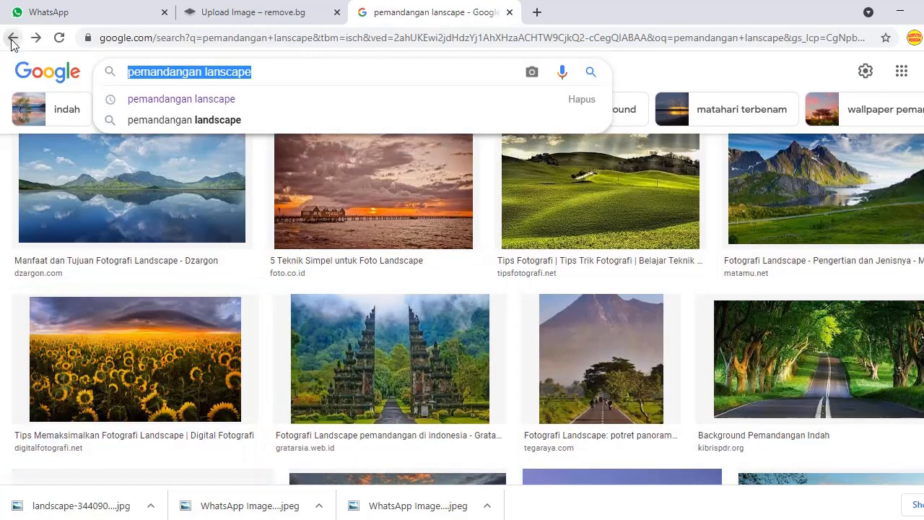
click(11, 36)
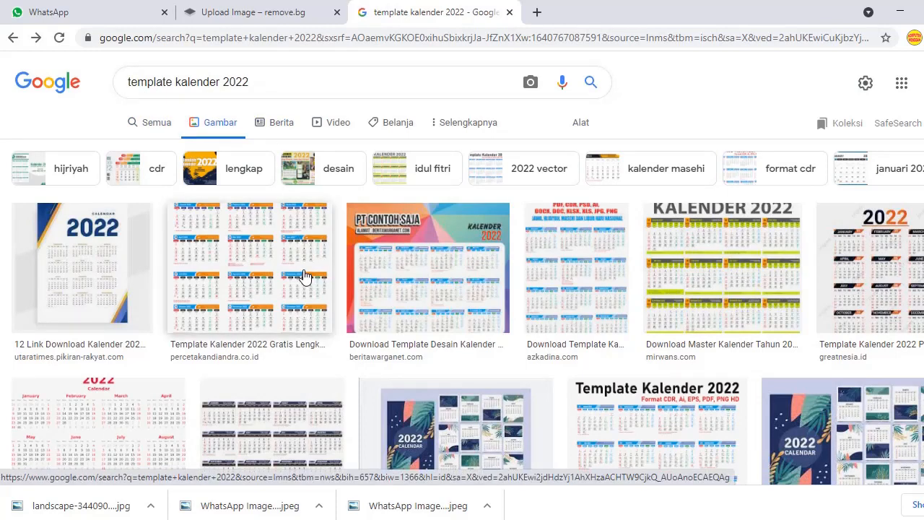
scroll(425, 231, down, 6)
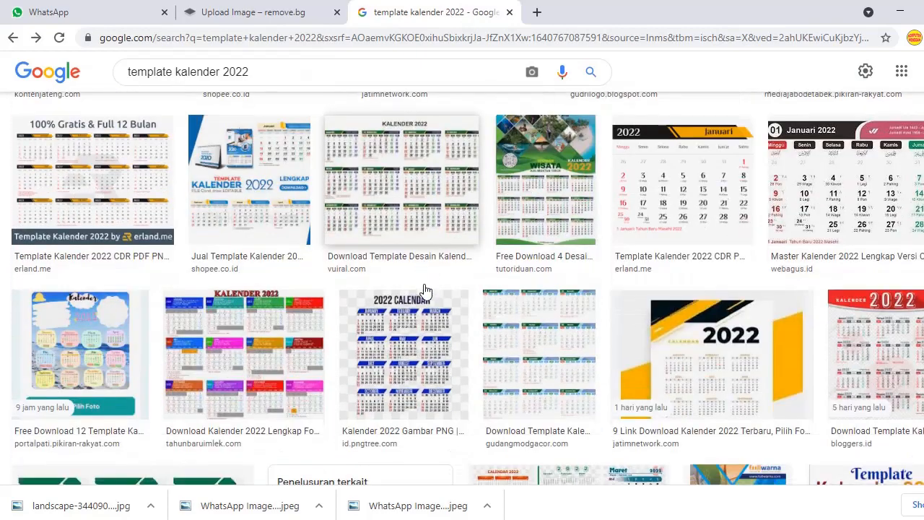
scroll(426, 290, down, 3)
scroll(425, 290, down, 3)
scroll(288, 289, up, 12)
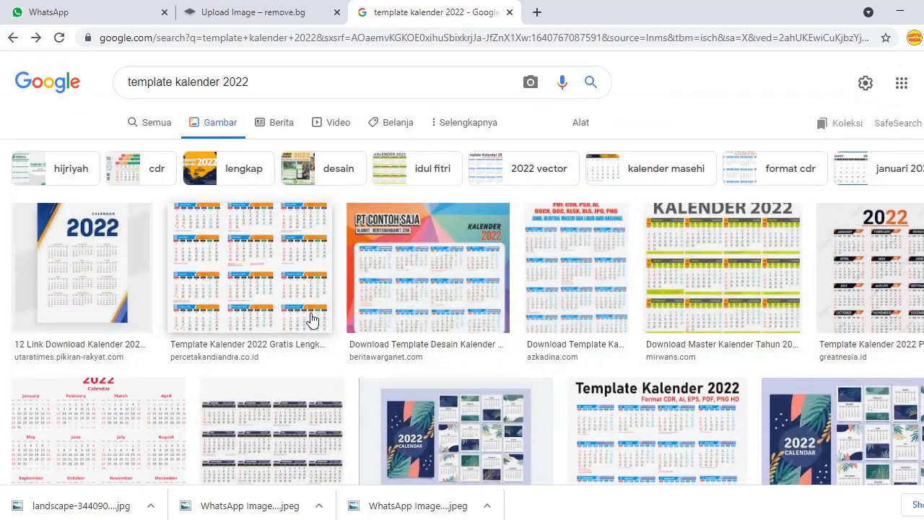
click(254, 259)
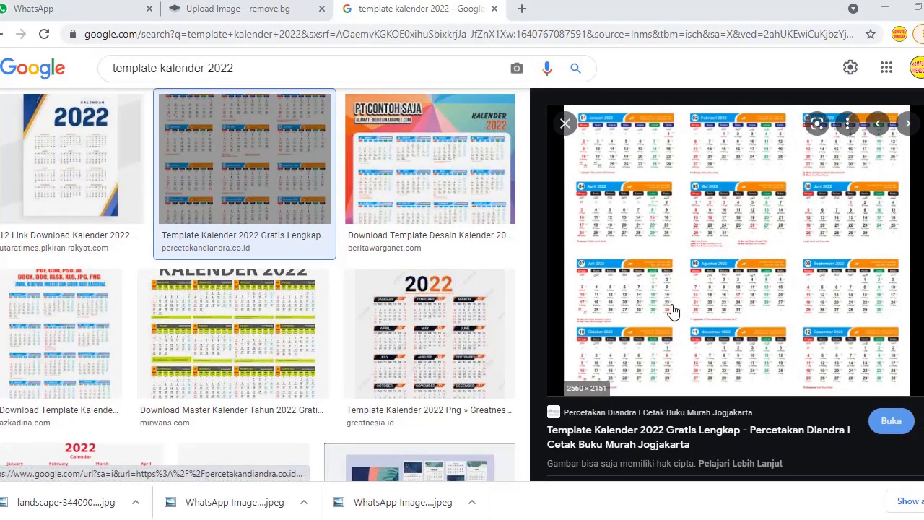
Step: Save the image as isi-template-kalender-2022-percetakan-diandra-scaled.jpg in Pictures
right_click(645, 278)
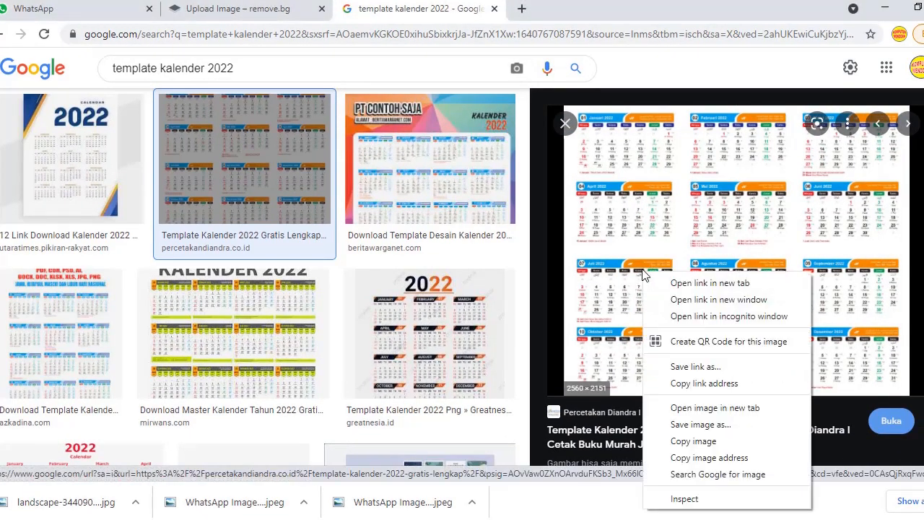
click(701, 426)
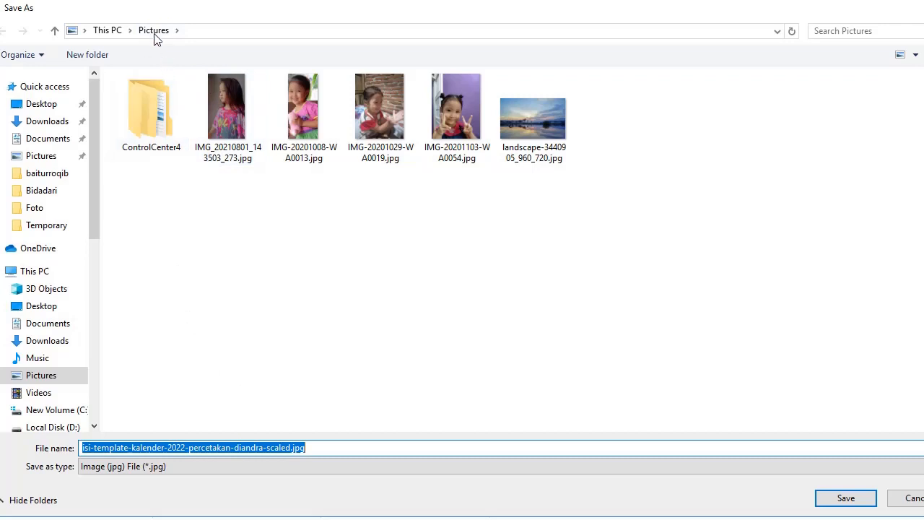
click(838, 499)
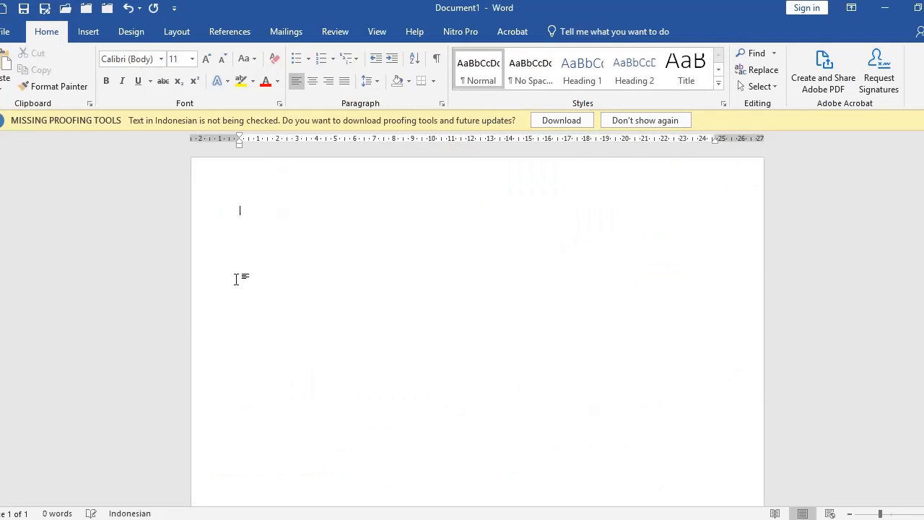
Step: Insert the downloaded full-year 2022 calendar image and enlarge it to fill the page
scroll(288, 261, down, 1)
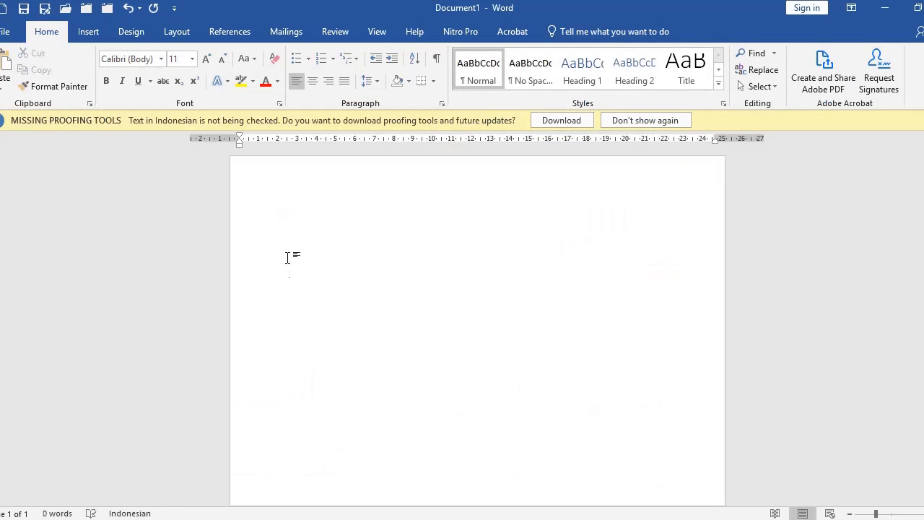
click(88, 33)
click(116, 59)
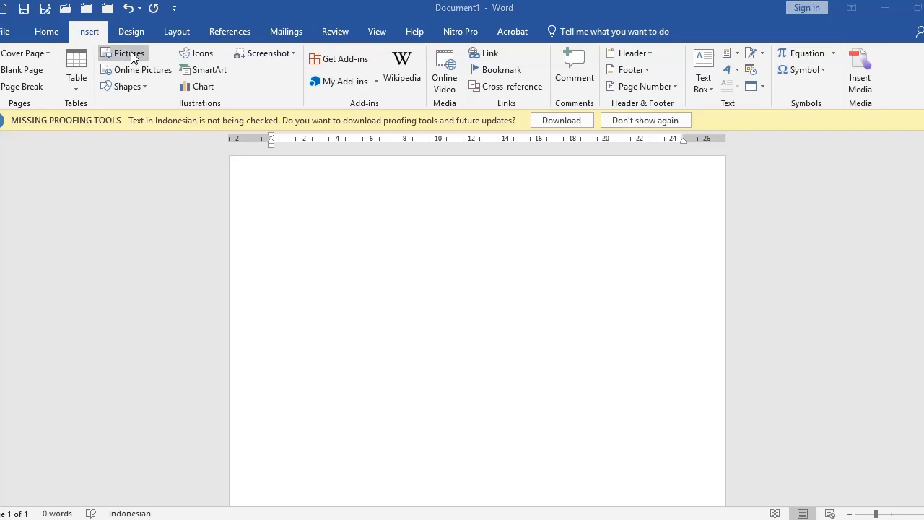
click(647, 126)
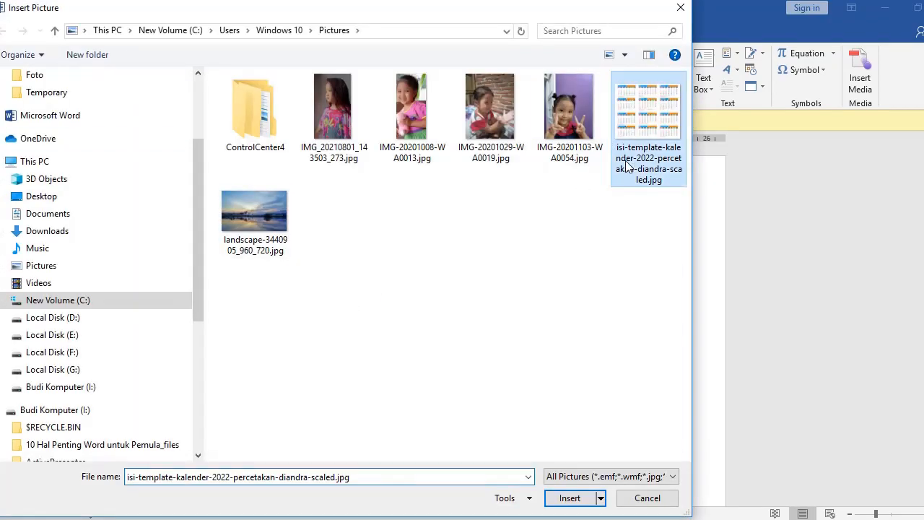
click(570, 497)
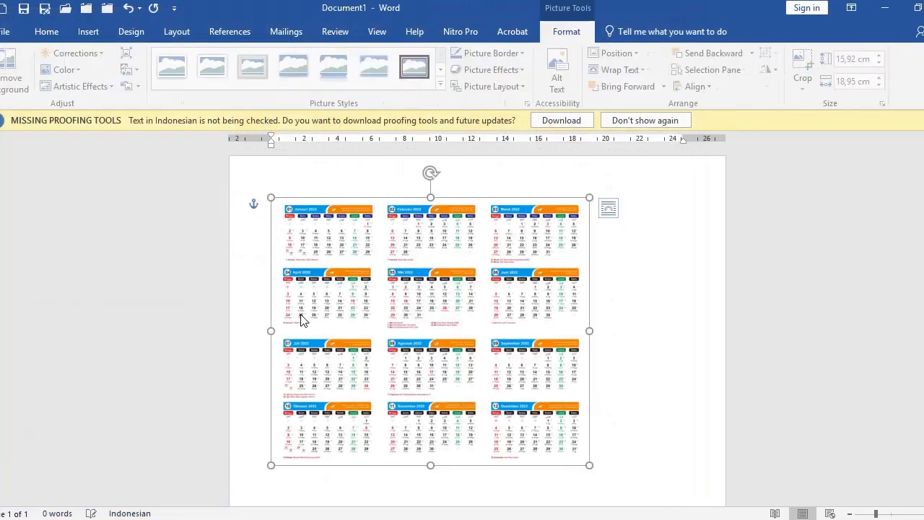
scroll(553, 388, down, 1)
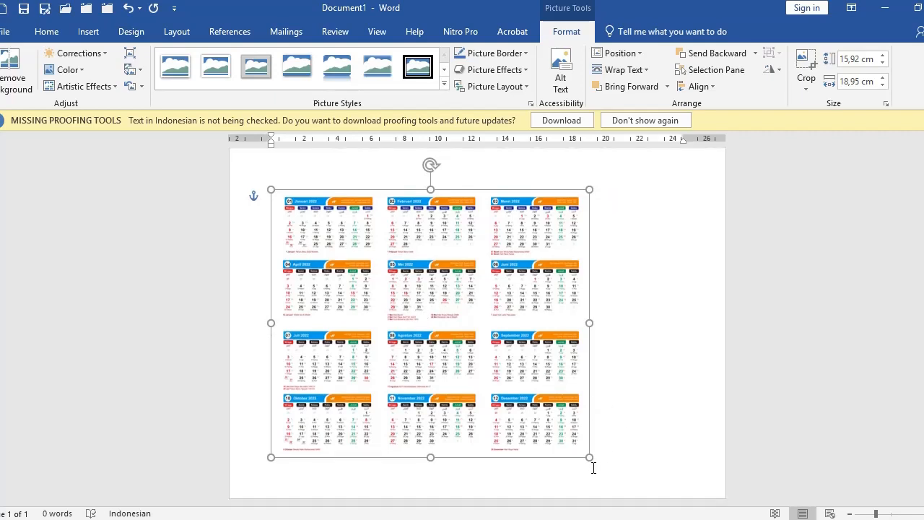
drag(589, 458, 630, 489)
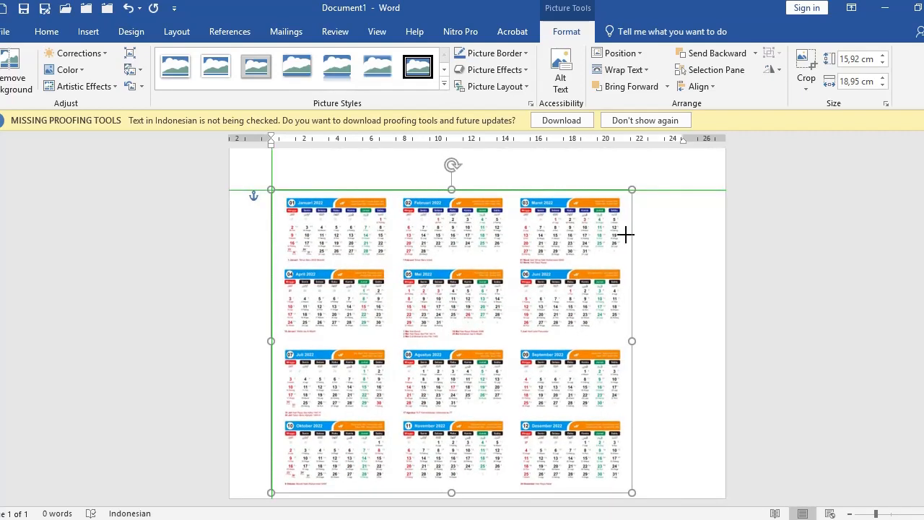
drag(631, 191, 692, 192)
click(697, 202)
Step: Move the calendar image slightly lower on the page
scroll(350, 220, up, 6)
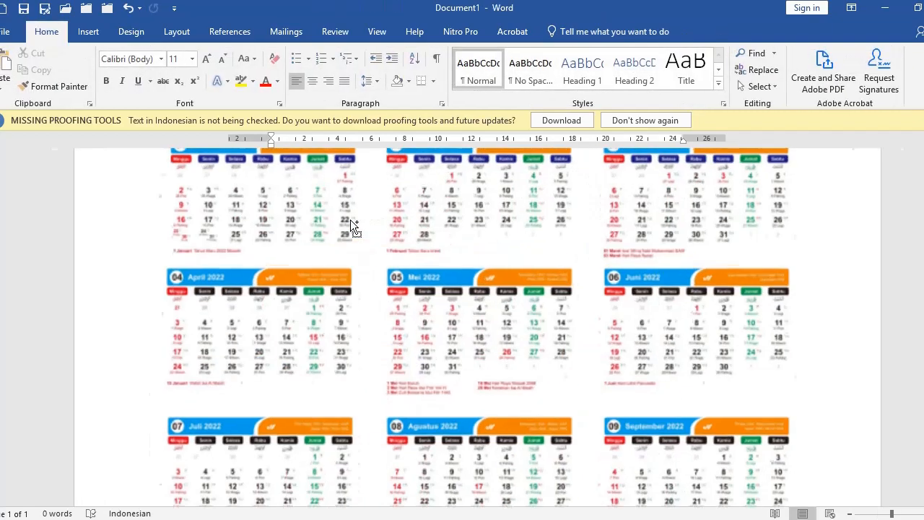
scroll(186, 211, up, 6)
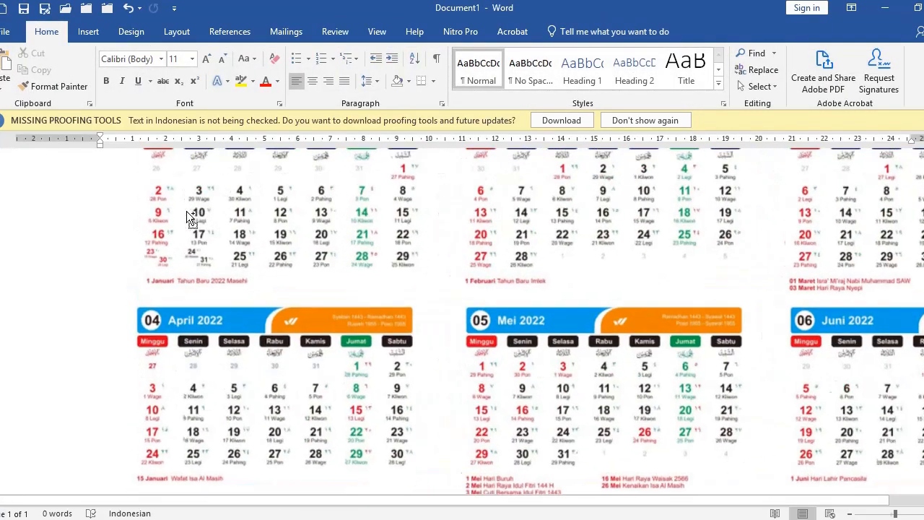
scroll(208, 229, up, 2)
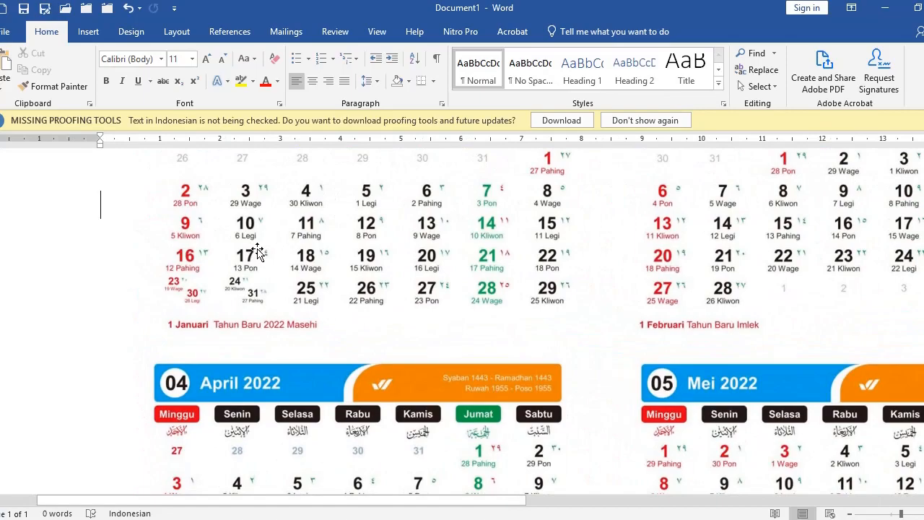
scroll(257, 260, down, 5)
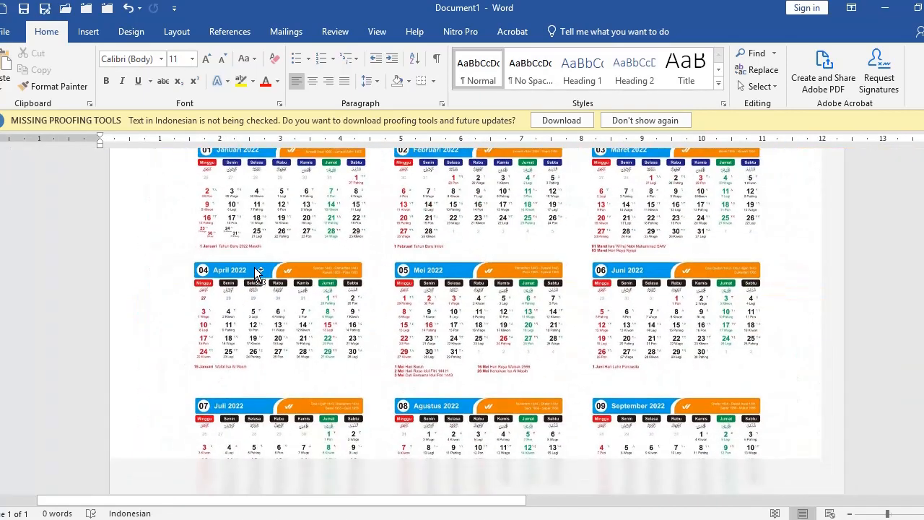
scroll(255, 267, down, 3)
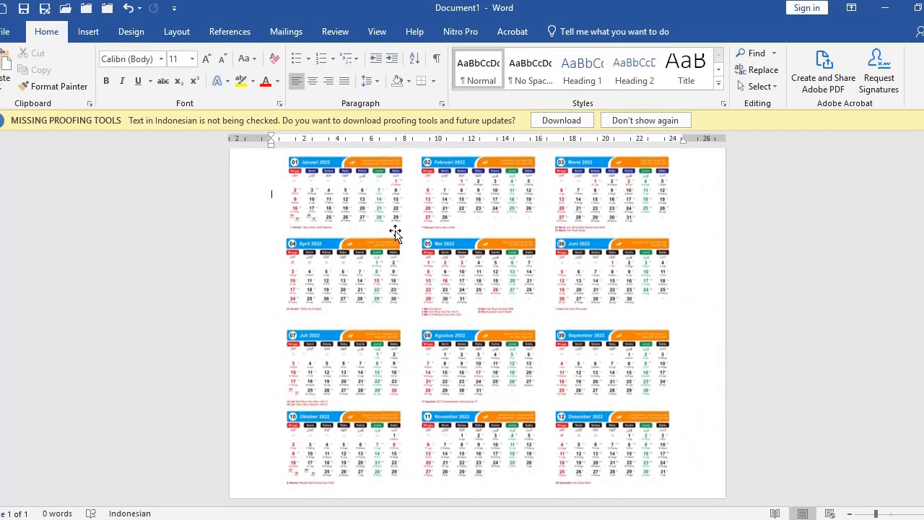
click(401, 308)
drag(401, 310, 399, 313)
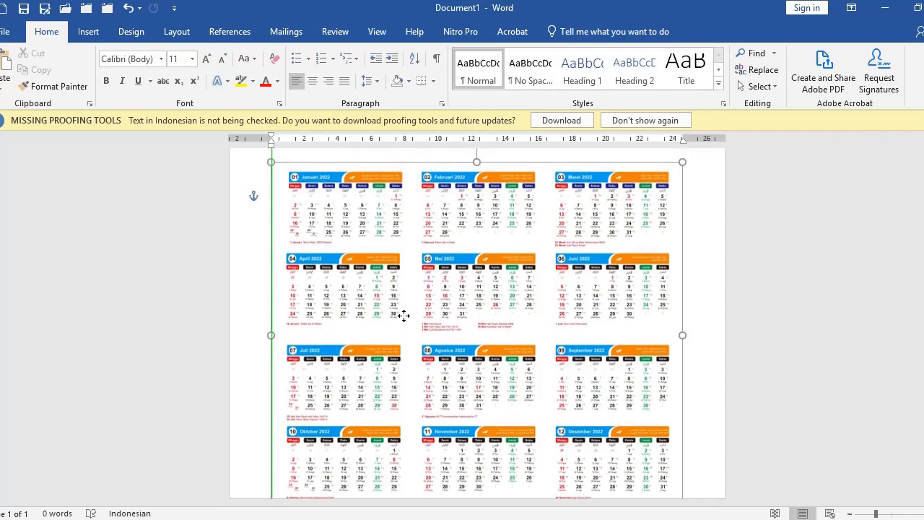
click(720, 236)
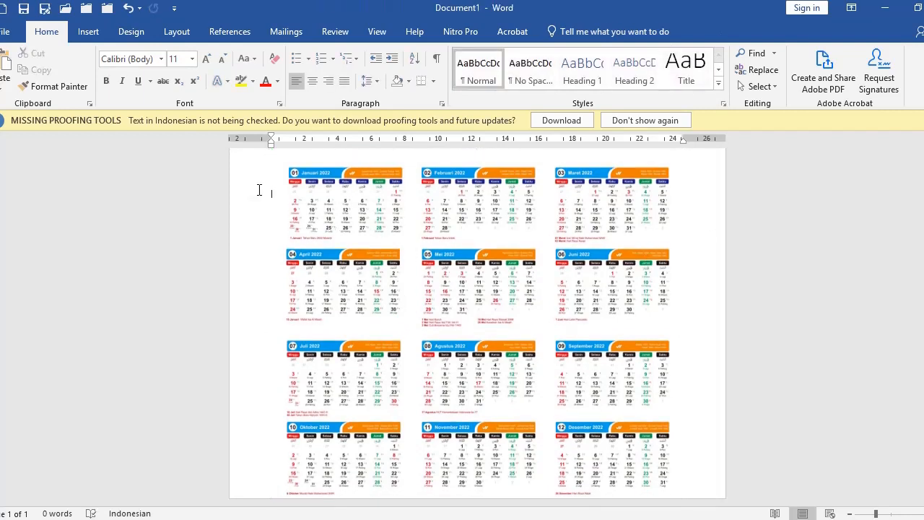
click(88, 32)
Step: Insert the photo IMG-20201008-WA0013.jpg and move it toward the page's top-left
click(124, 53)
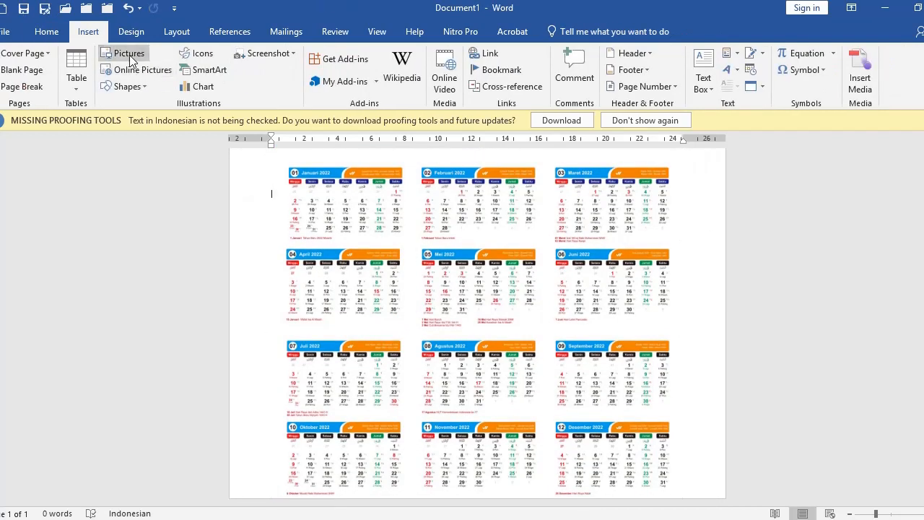
click(423, 140)
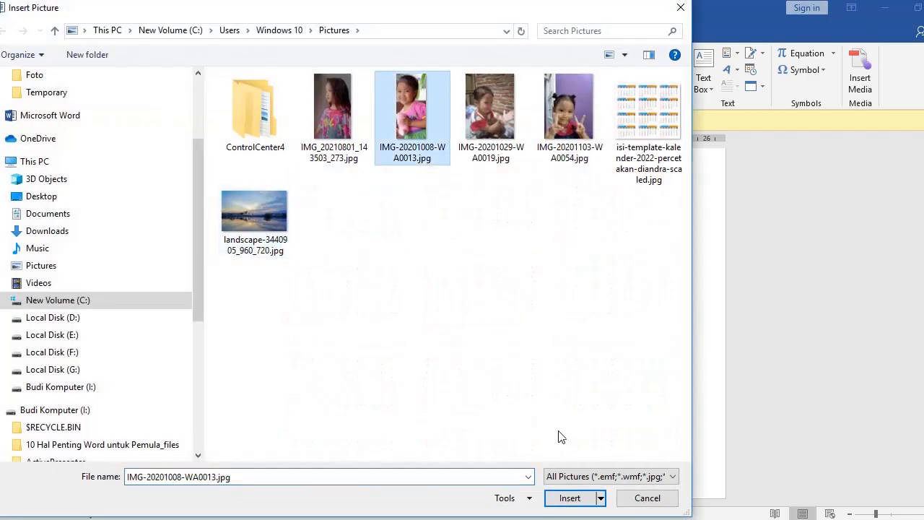
click(567, 499)
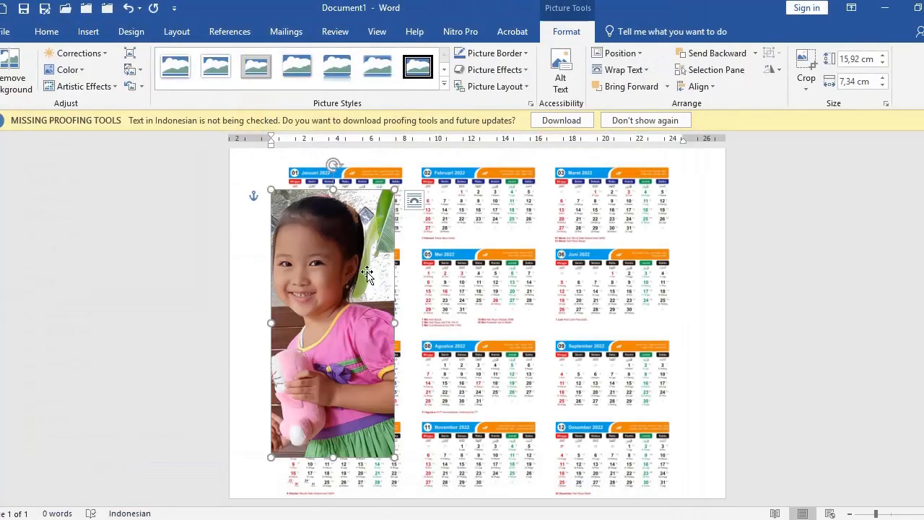
drag(368, 275, 333, 234)
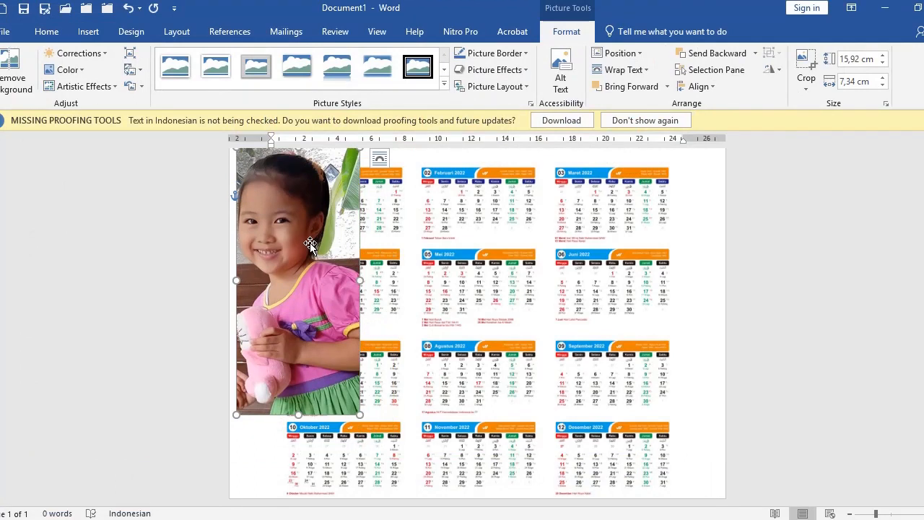
Step: Send the photo behind the calendar image and shift the calendar slightly right
right_click(310, 245)
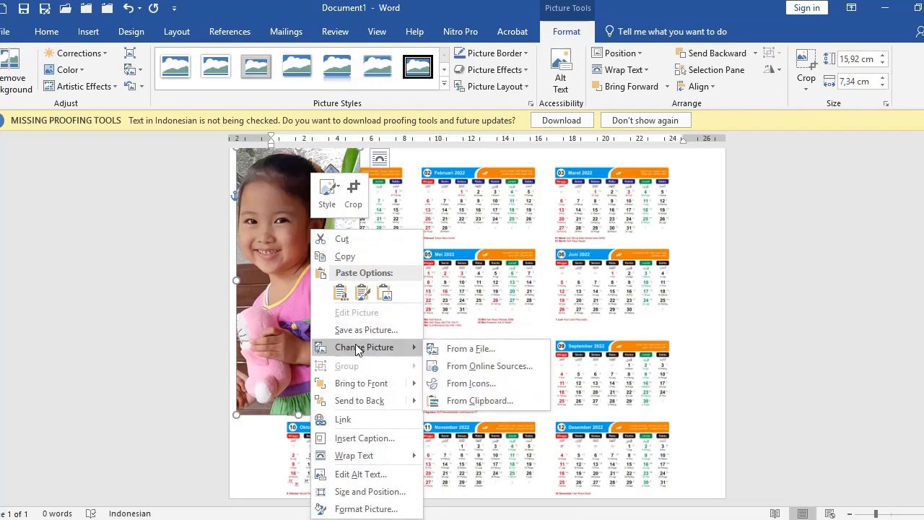
click(269, 232)
mouse_move(337, 244)
mouse_down()
mouse_move(412, 270)
mouse_move(369, 247)
mouse_move(330, 248)
mouse_move(340, 249)
mouse_up()
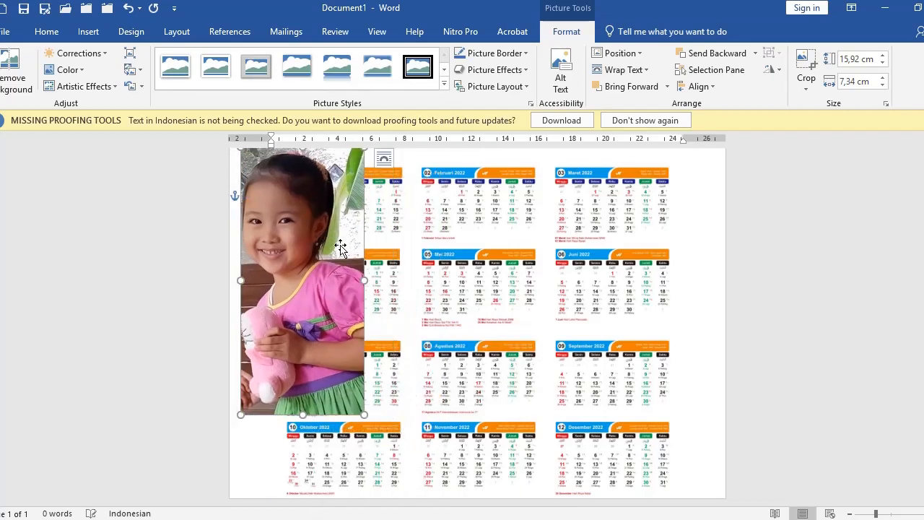
right_click(341, 249)
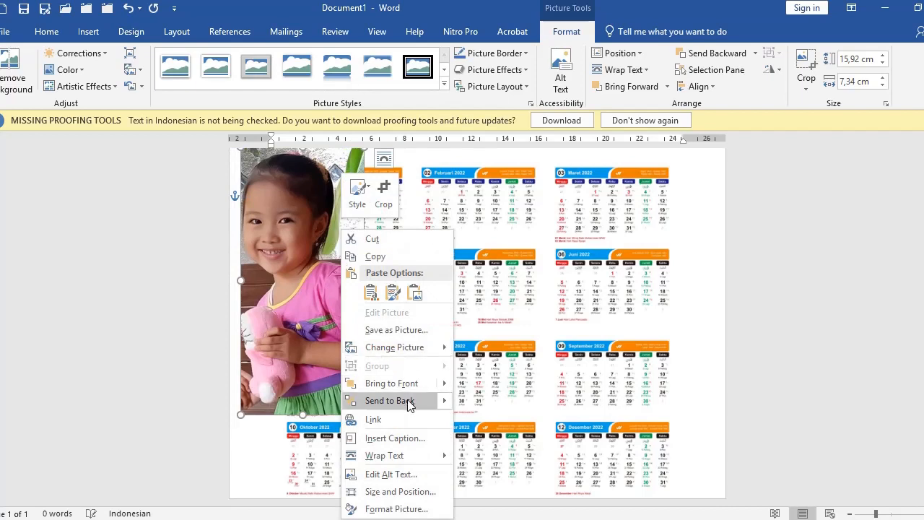
click(408, 401)
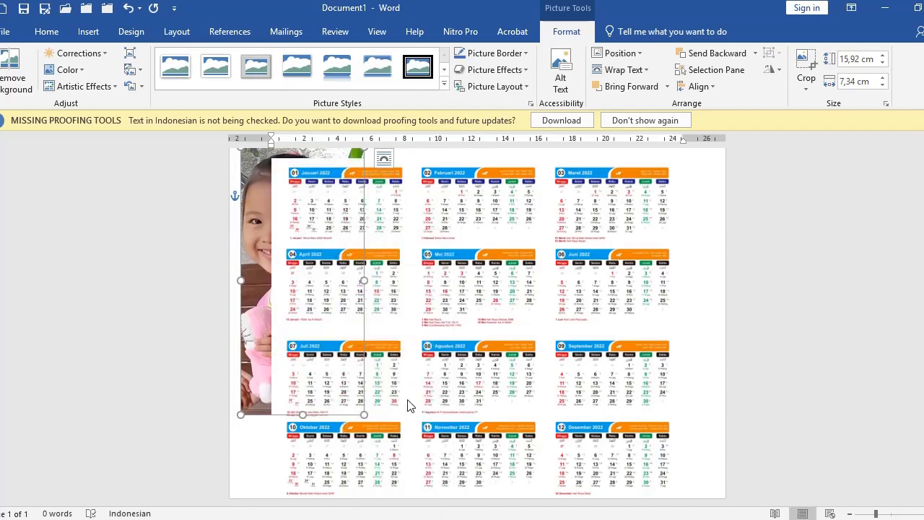
click(719, 348)
drag(330, 210, 341, 205)
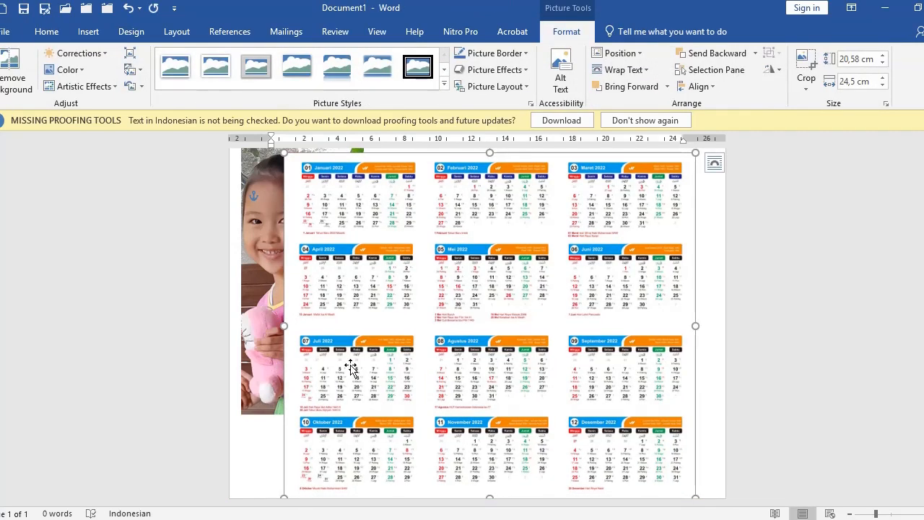
click(257, 438)
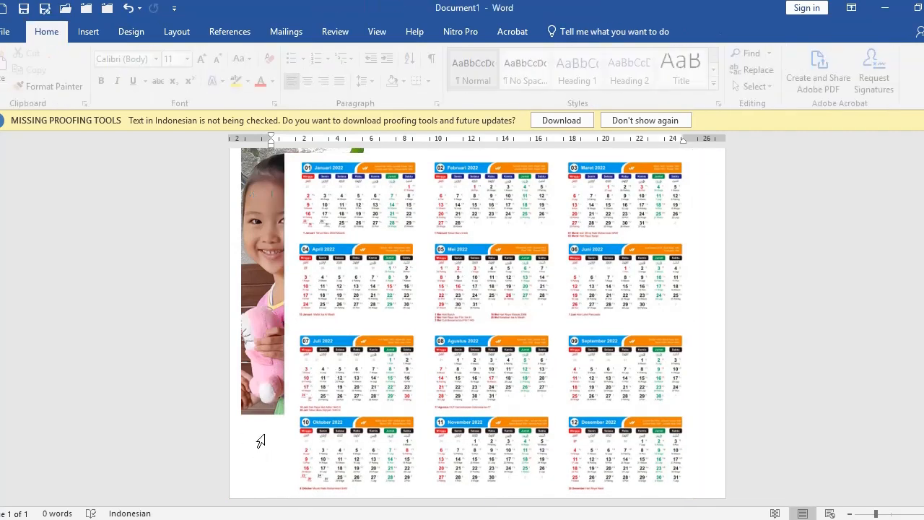
Step: Use Set Transparent Color on the calendar's white background so the photo shows through
click(310, 306)
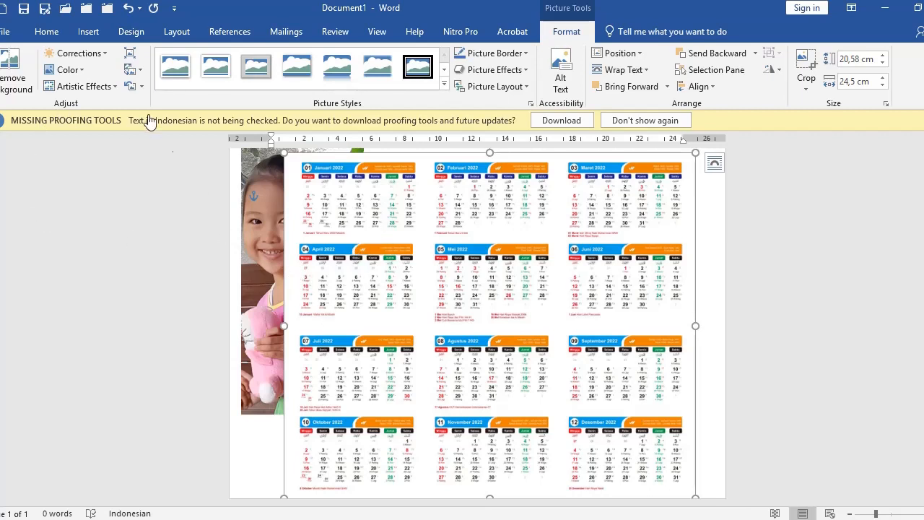
click(104, 56)
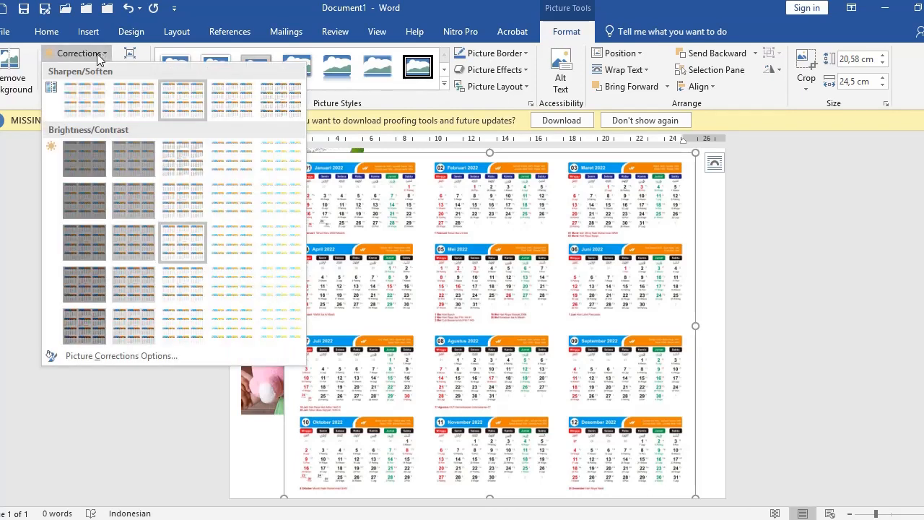
click(100, 53)
click(80, 70)
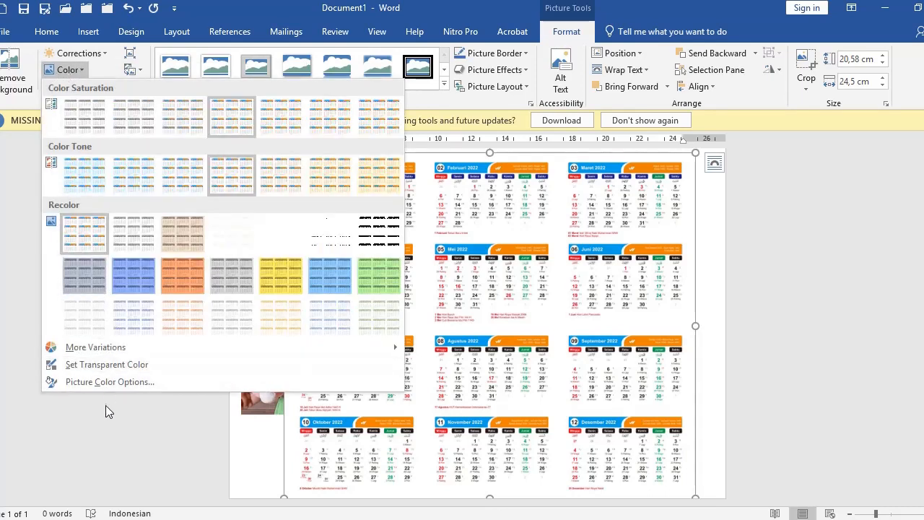
click(100, 366)
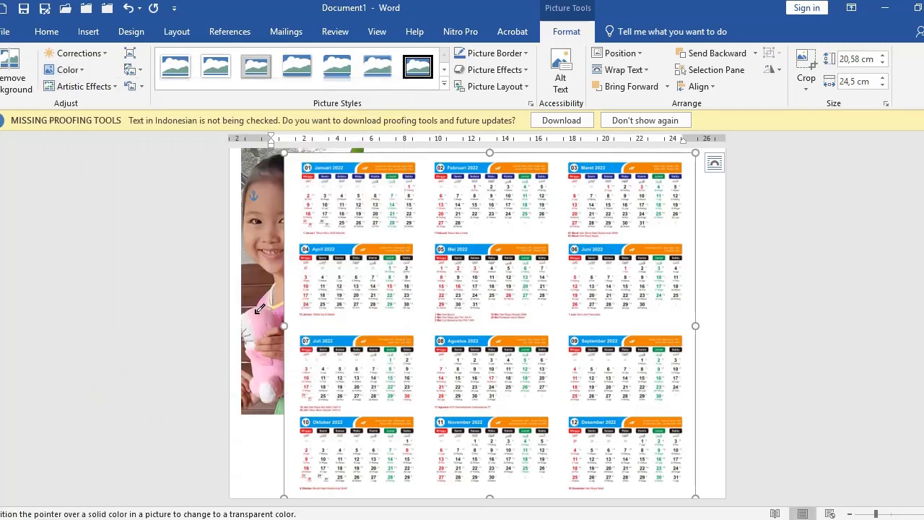
click(296, 289)
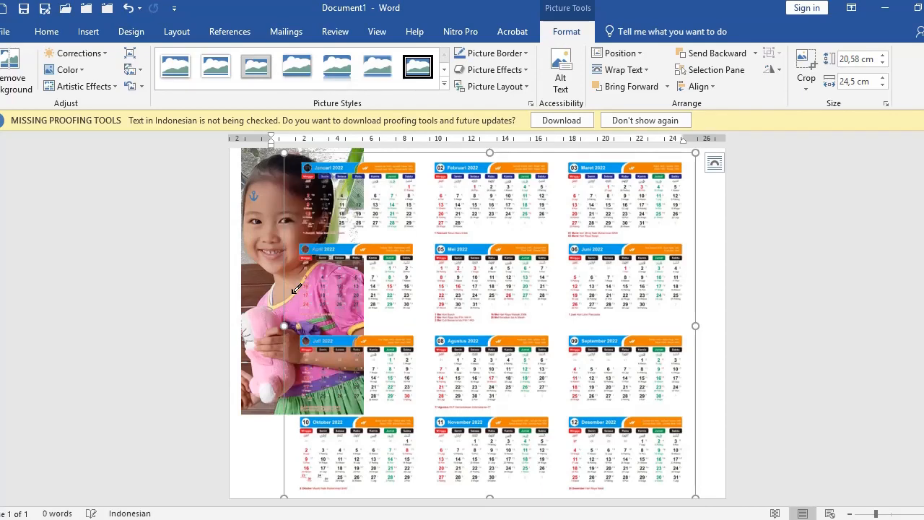
Step: Move the calendar image back into its place on the page
click(176, 316)
click(708, 266)
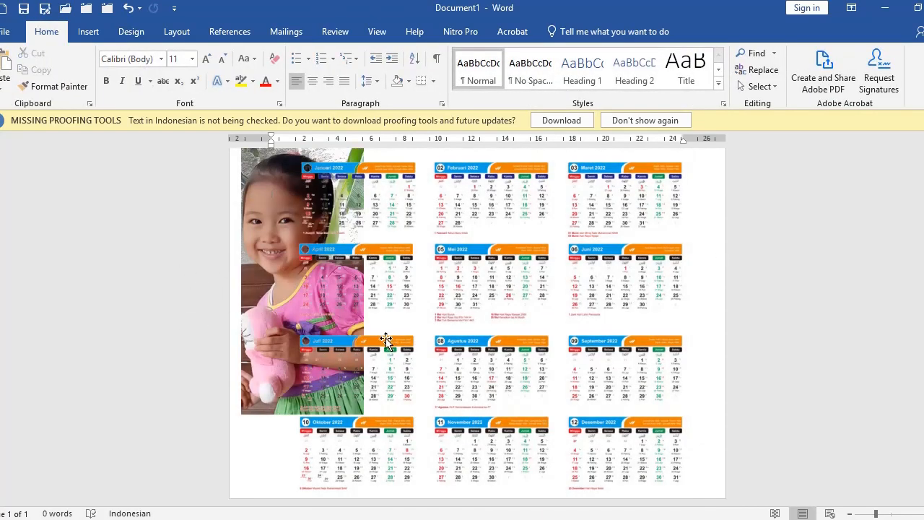
scroll(318, 340, up, 1)
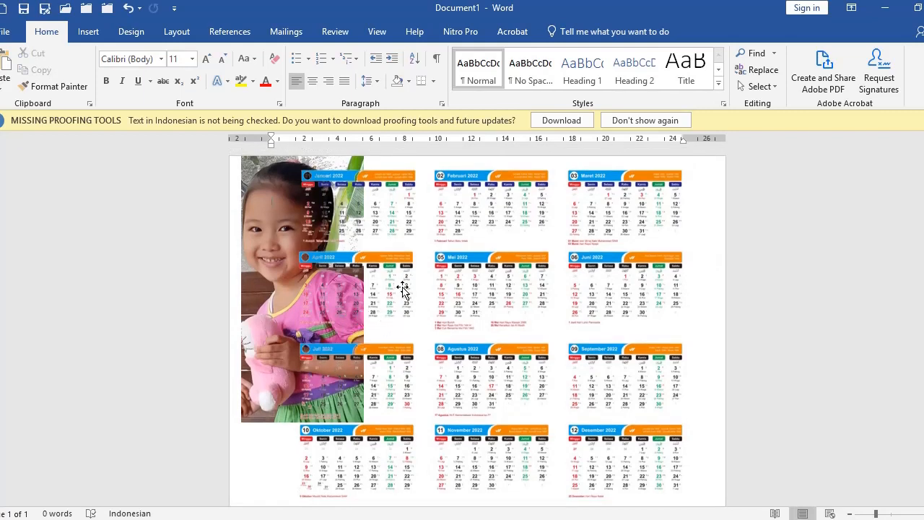
drag(418, 275, 447, 267)
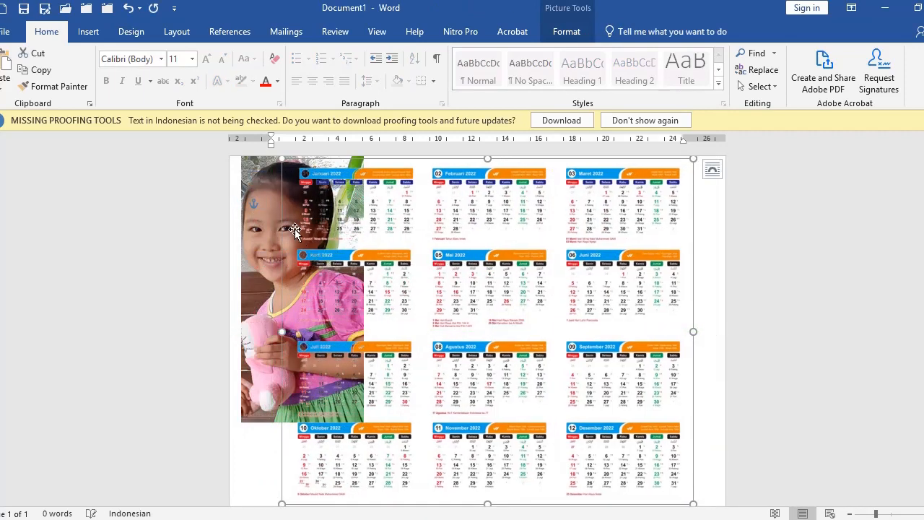
Step: Enlarge the girl's photo by its corner, then select it and delete it
click(256, 187)
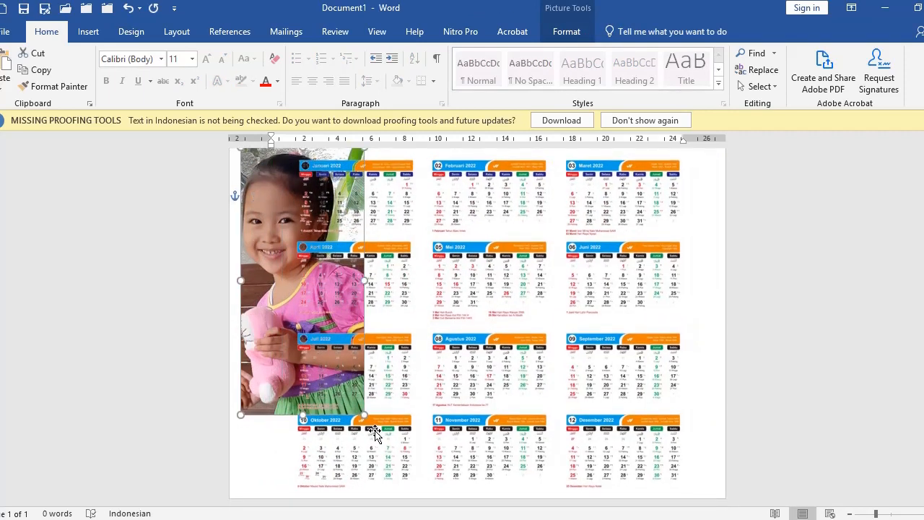
drag(365, 415, 402, 438)
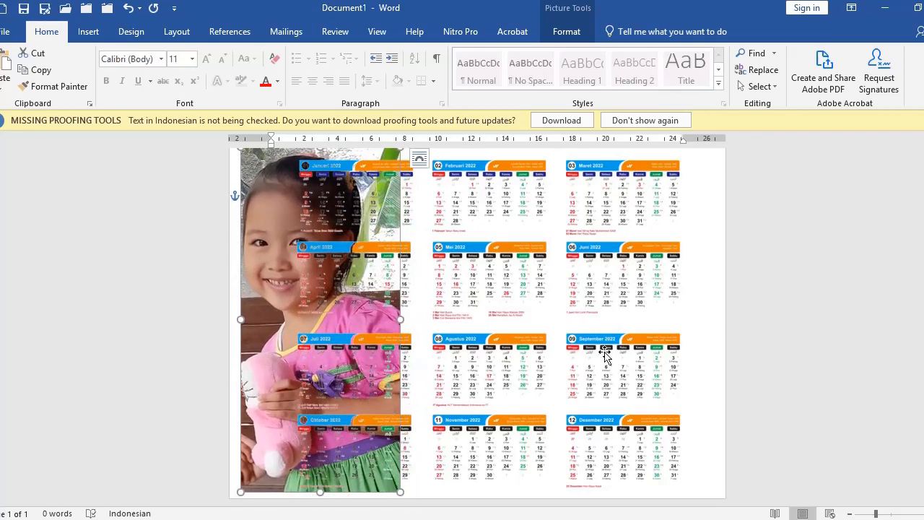
click(714, 348)
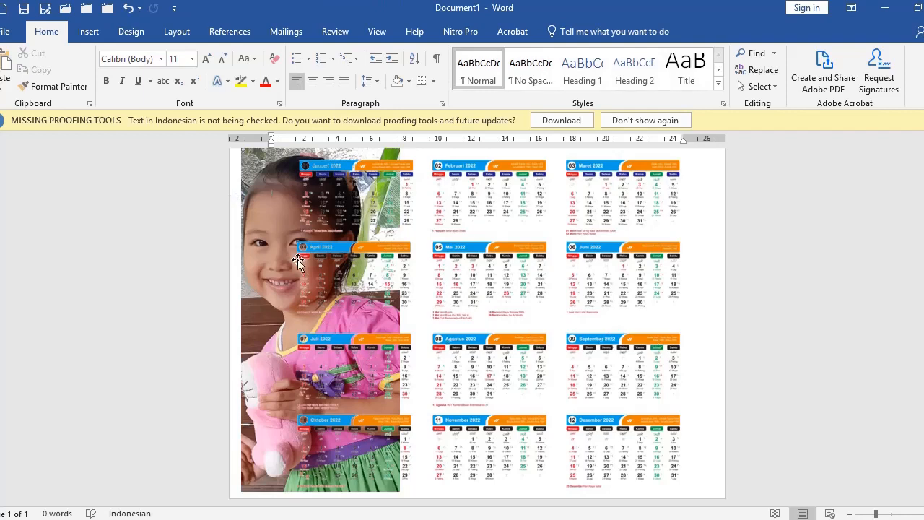
click(283, 225)
click(253, 220)
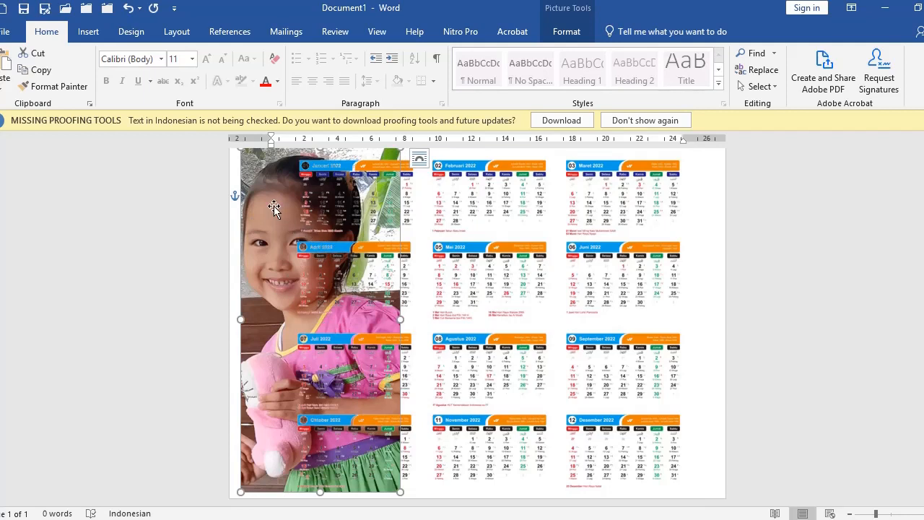
key(Delete)
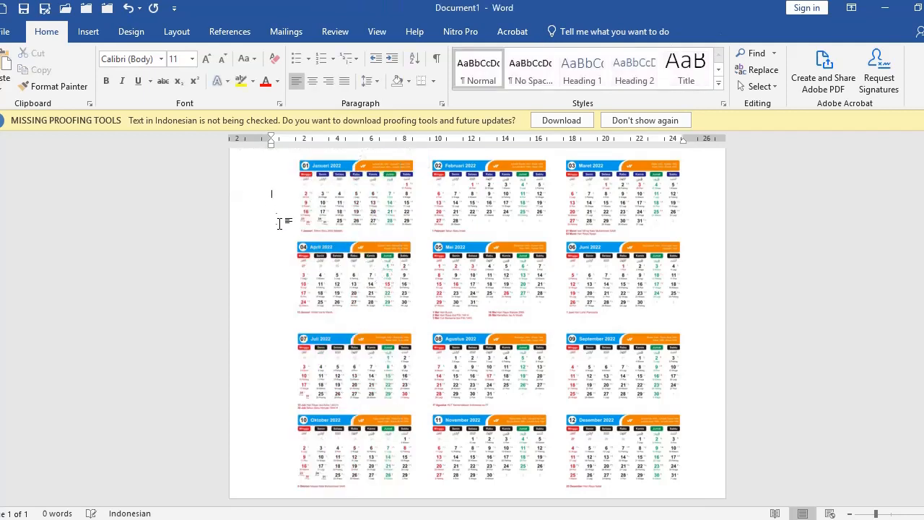
Step: Insert landscape-3440905_960_720.jpg and send it behind the calendar
click(89, 33)
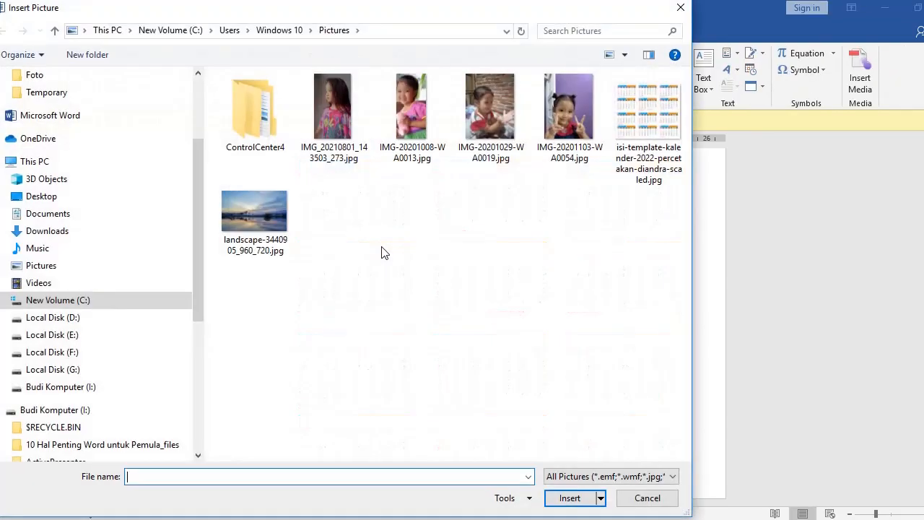
click(288, 230)
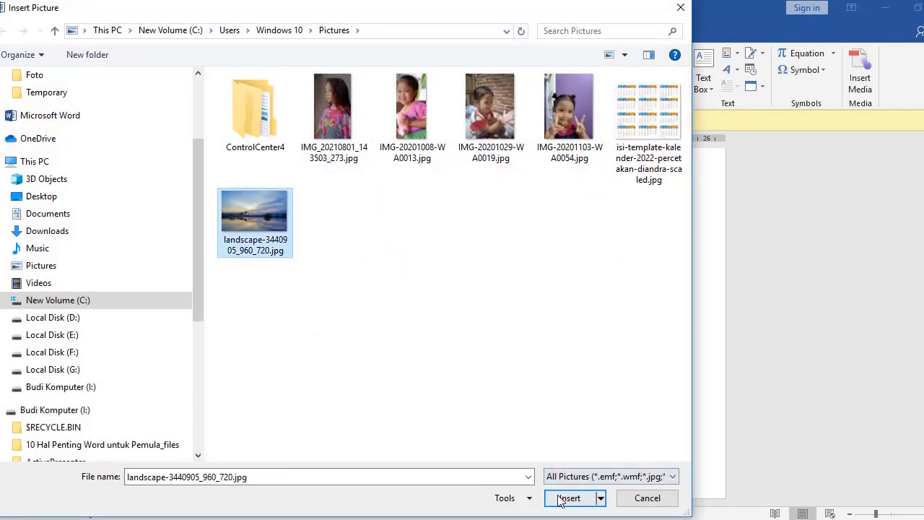
click(569, 499)
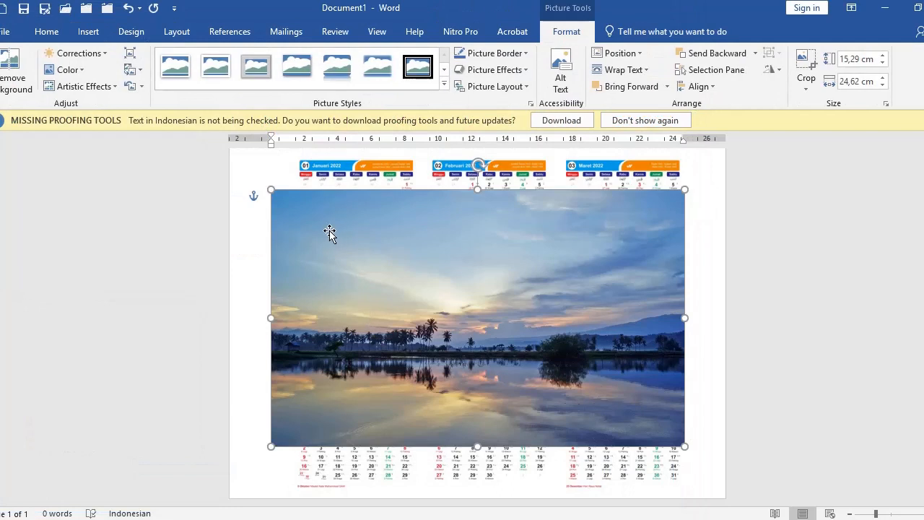
right_click(331, 231)
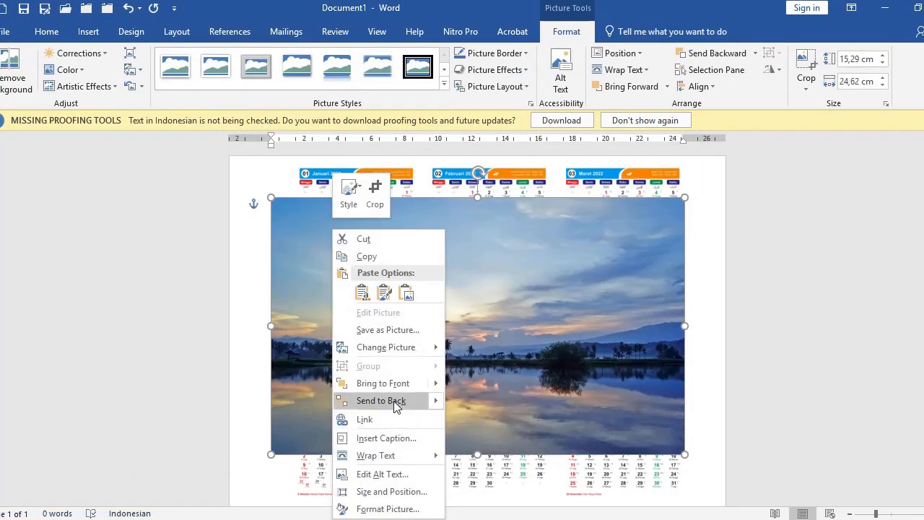
click(393, 401)
Step: Move the landscape photo to the top-left and stretch it to about 20,71 × 28,71 cm
drag(276, 207, 240, 175)
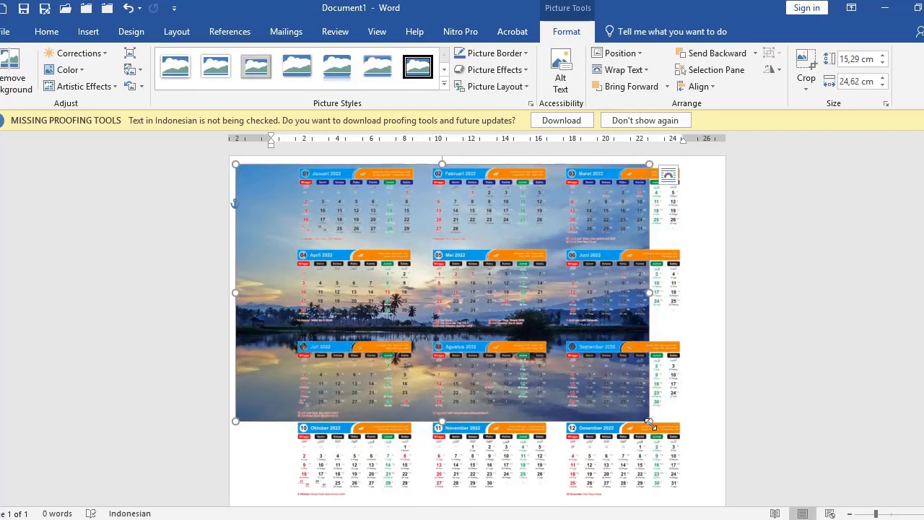
drag(649, 421, 697, 473)
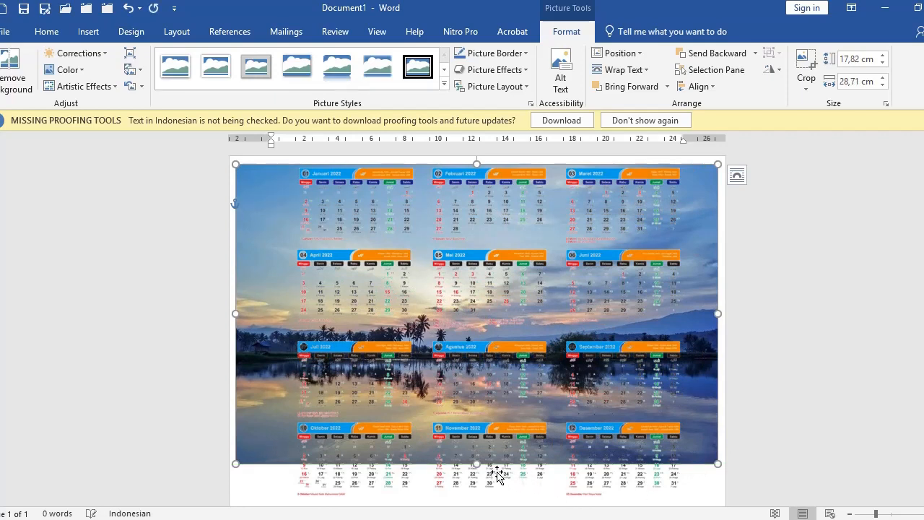
drag(477, 464, 481, 501)
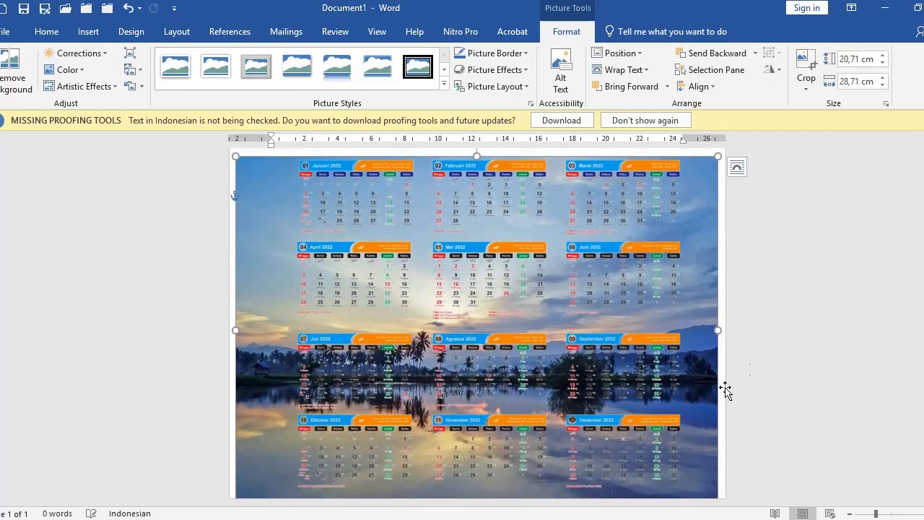
click(780, 356)
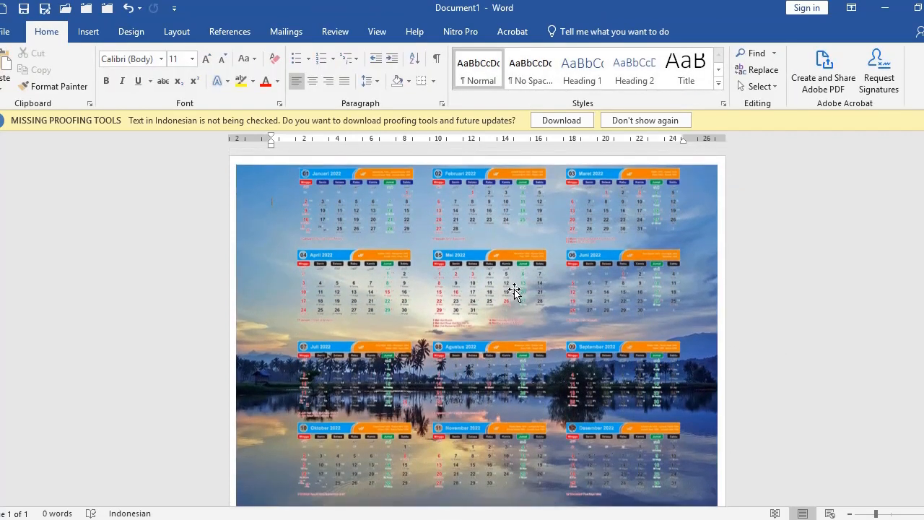
Step: Add a first-style WordArt reading 'Kalender 2020' and place it at the picture's top-left
click(514, 291)
click(730, 264)
click(91, 32)
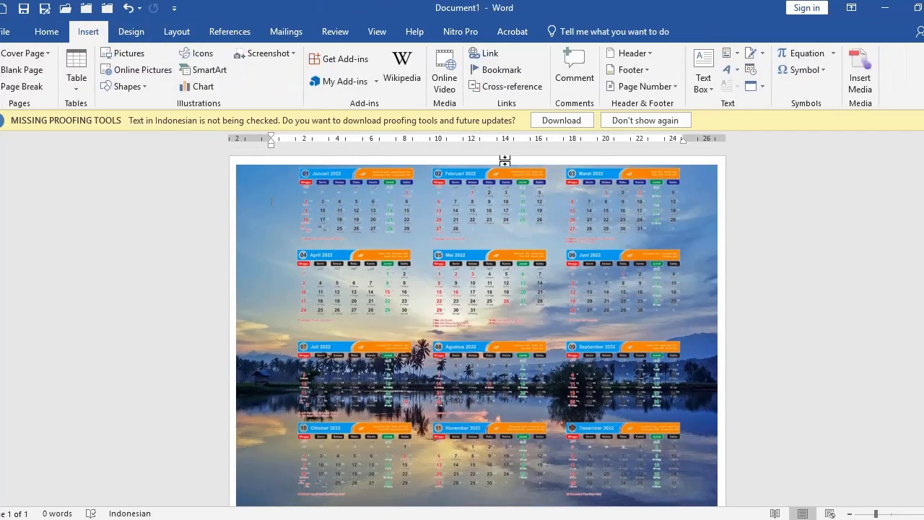
click(727, 68)
click(737, 101)
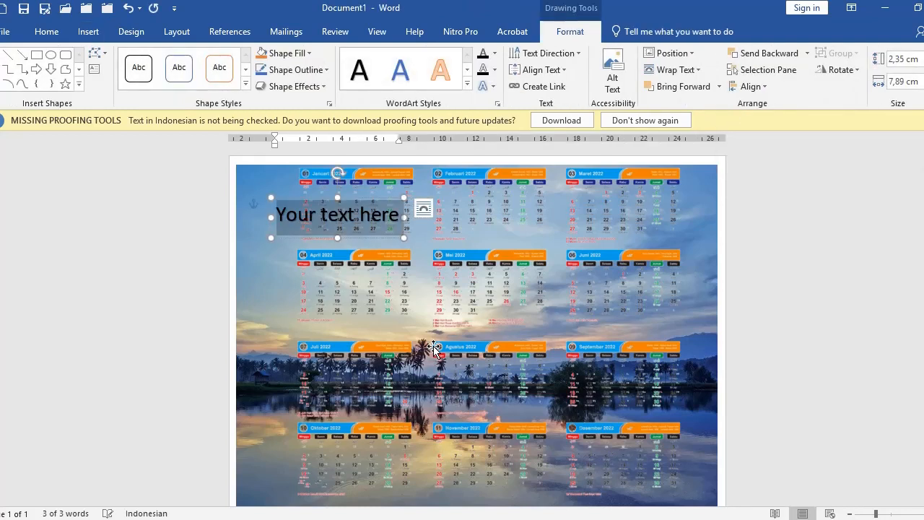
text(kALEN)
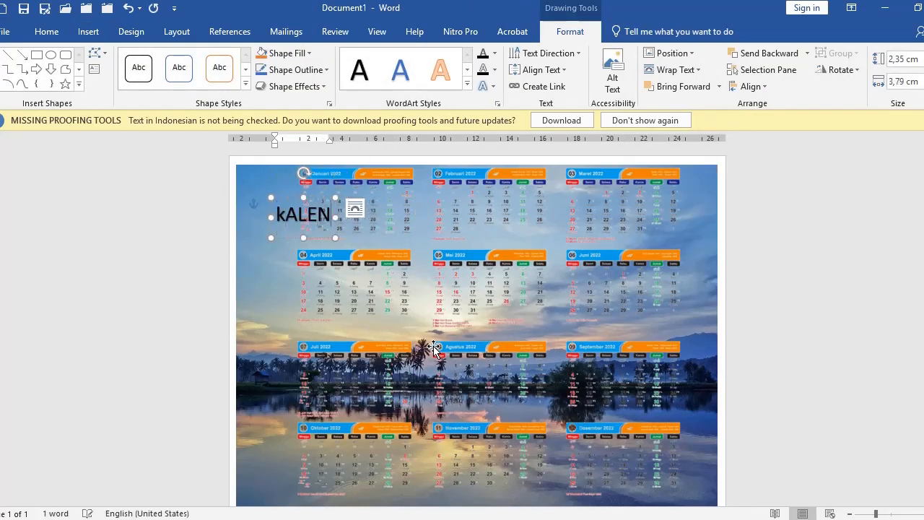
key(BackSpace)
key(BackSpace)
key(BackSpace)
key(BackSpace)
key(BackSpace)
text(K)
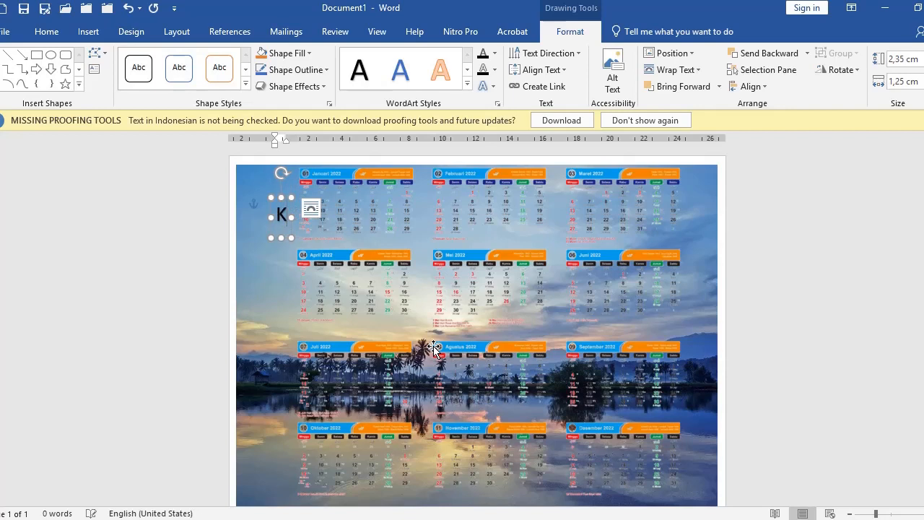
text(alender 2020)
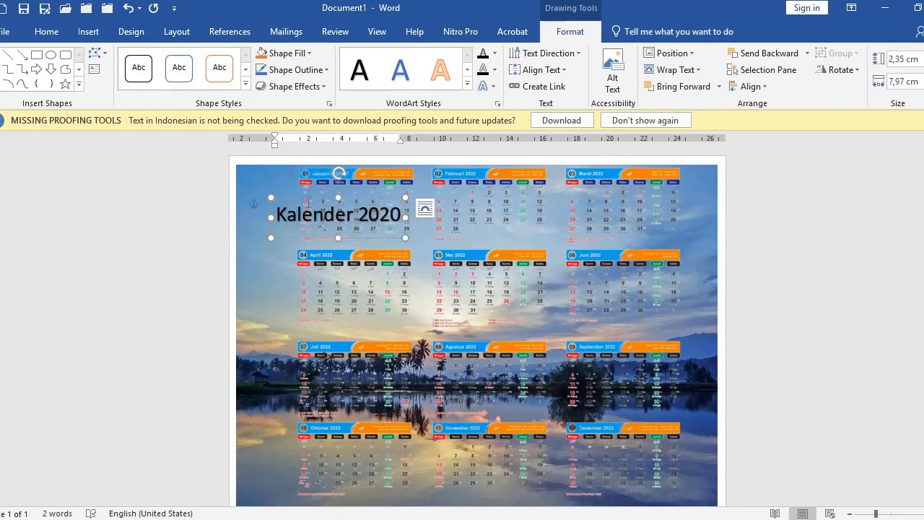
drag(306, 200, 277, 172)
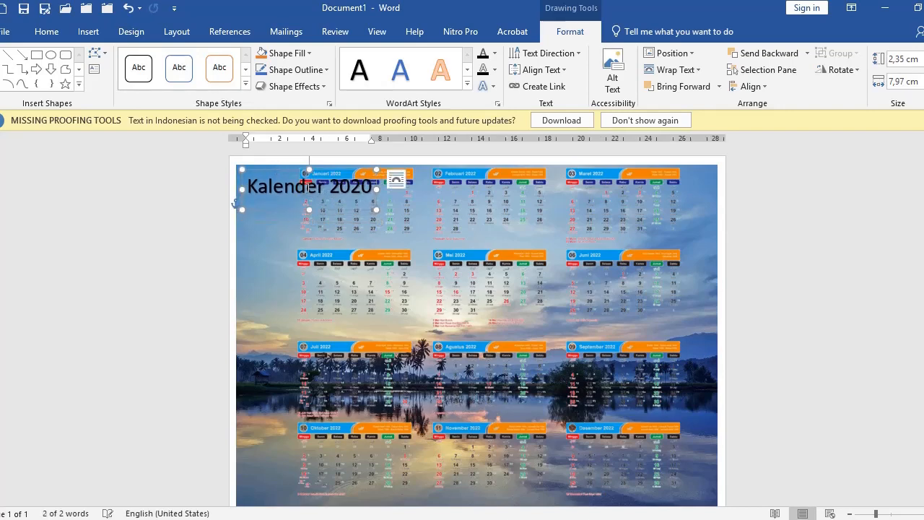
click(788, 296)
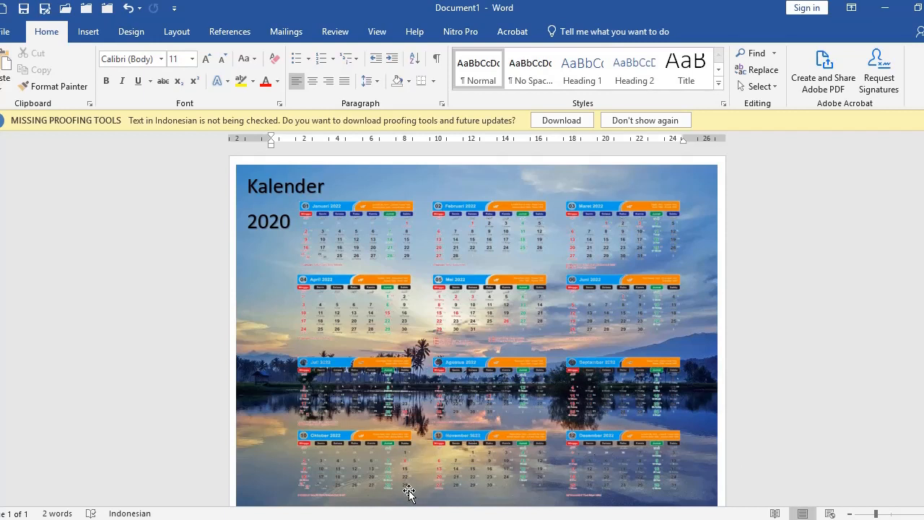
Step: Back in Chrome, browse the 2022 calendar image results and preview the erland.me 2022 Januari calendar
click(307, 518)
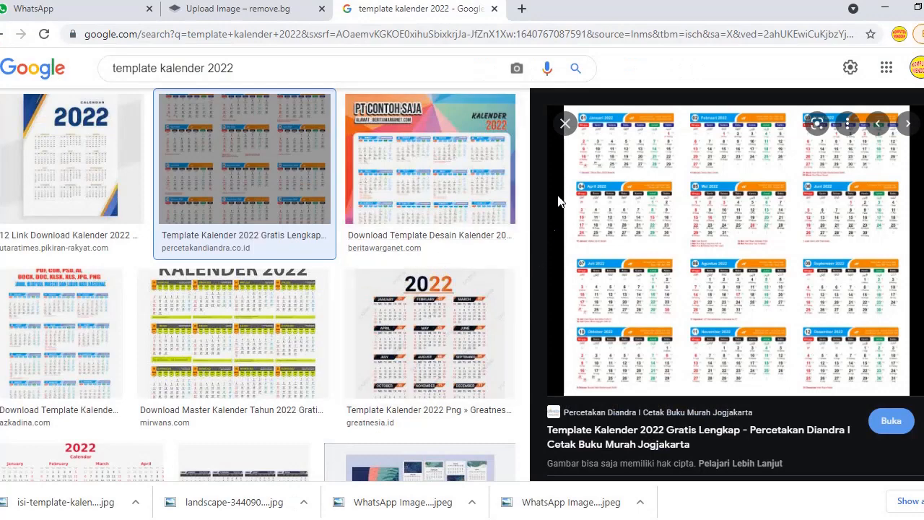
click(565, 123)
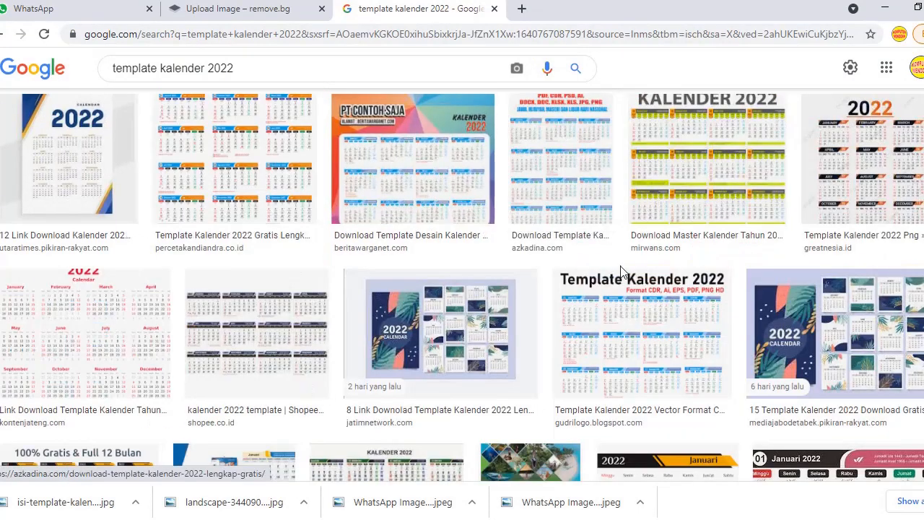
scroll(498, 304, down, 3)
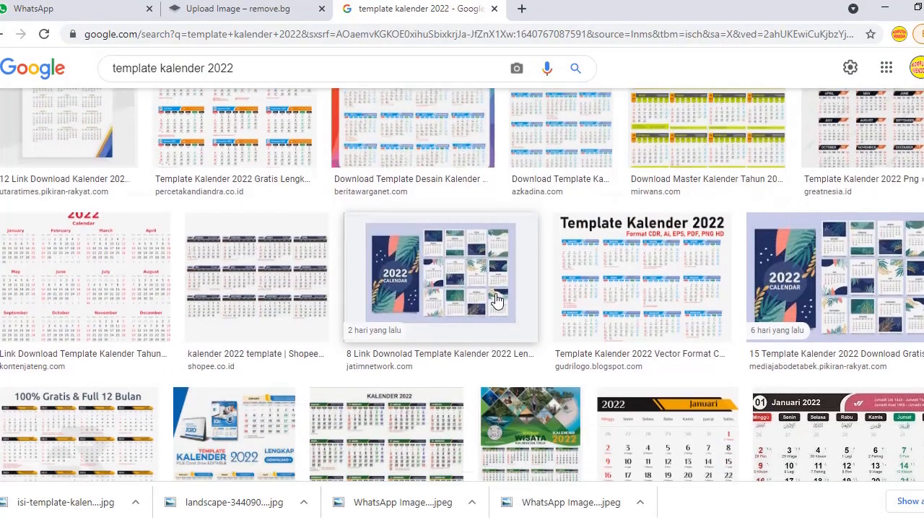
scroll(498, 305, down, 2)
click(686, 164)
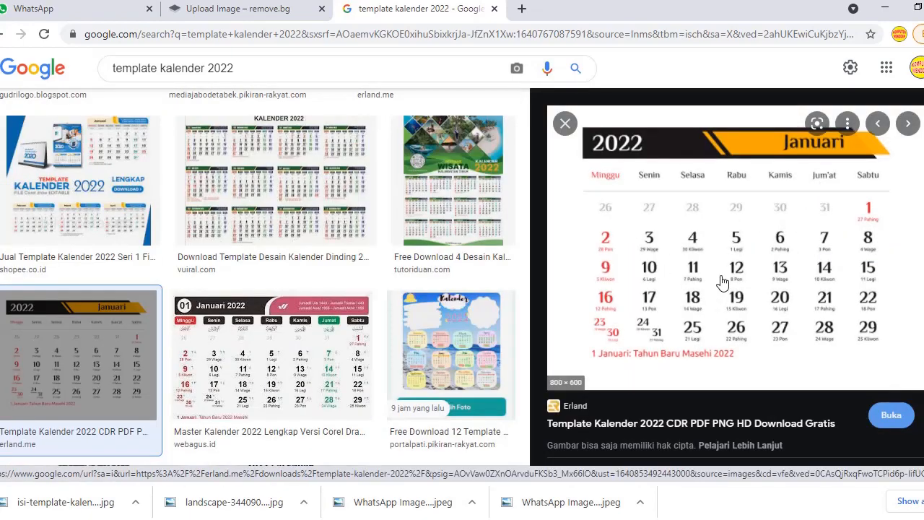
scroll(715, 330, down, 3)
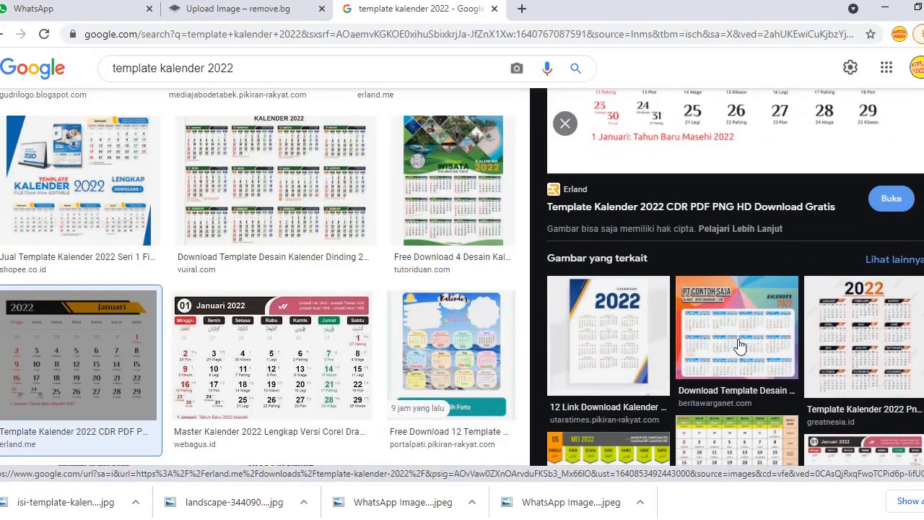
scroll(761, 277, up, 3)
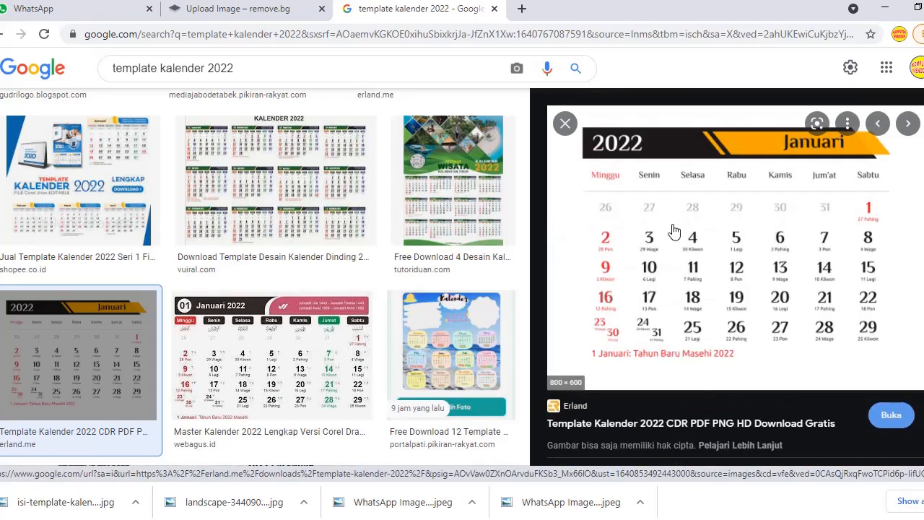
Step: Look over the erland.me template page, then close it and the preview to return to the image results
click(890, 419)
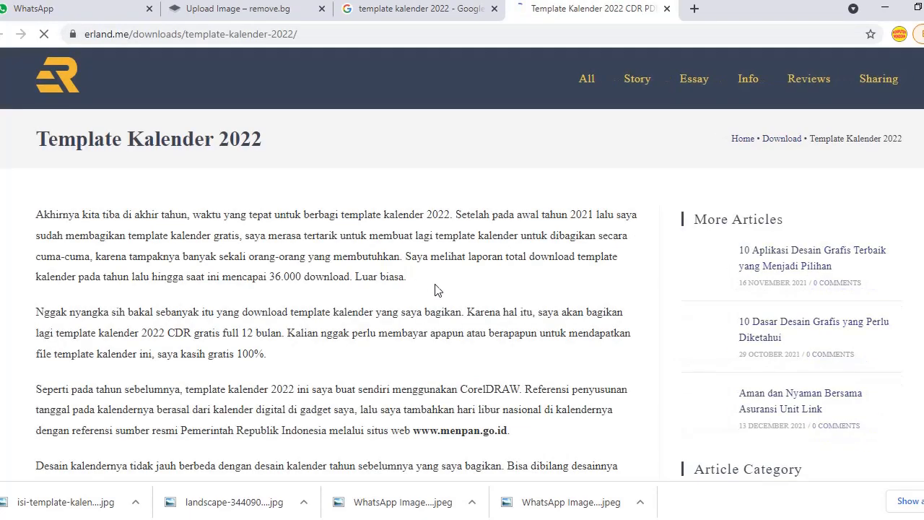
scroll(433, 296, down, 4)
scroll(435, 298, down, 7)
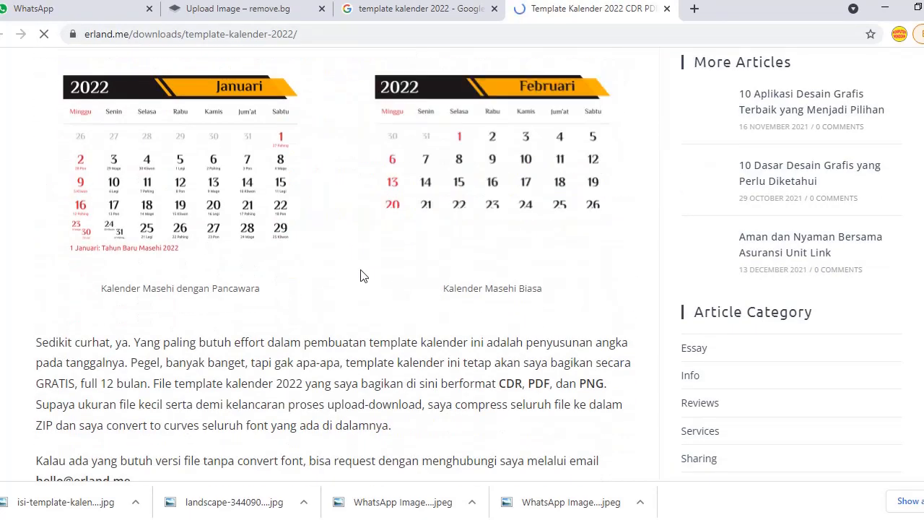
scroll(485, 232, up, 1)
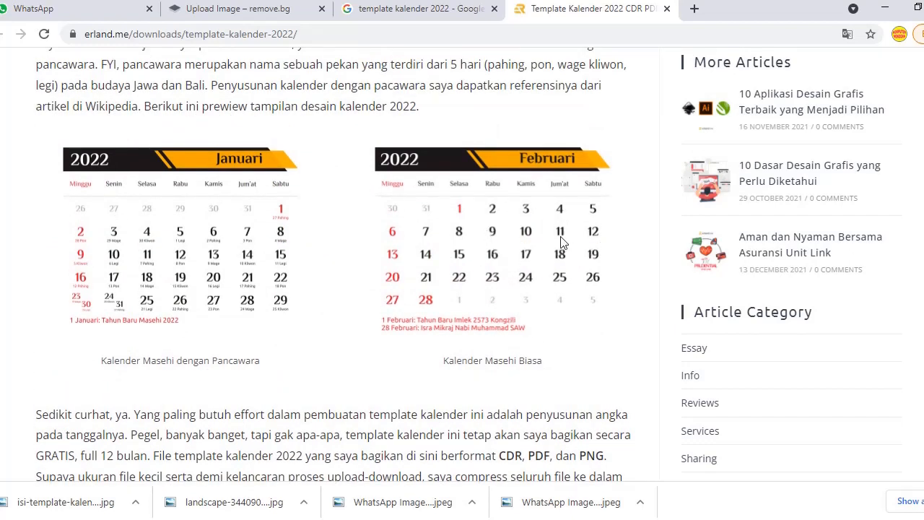
scroll(571, 250, down, 11)
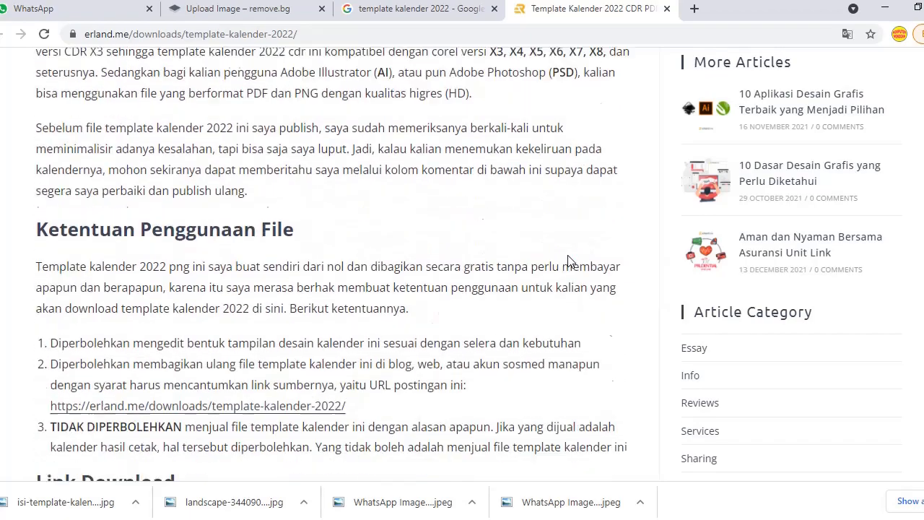
scroll(568, 255, down, 3)
scroll(568, 255, up, 12)
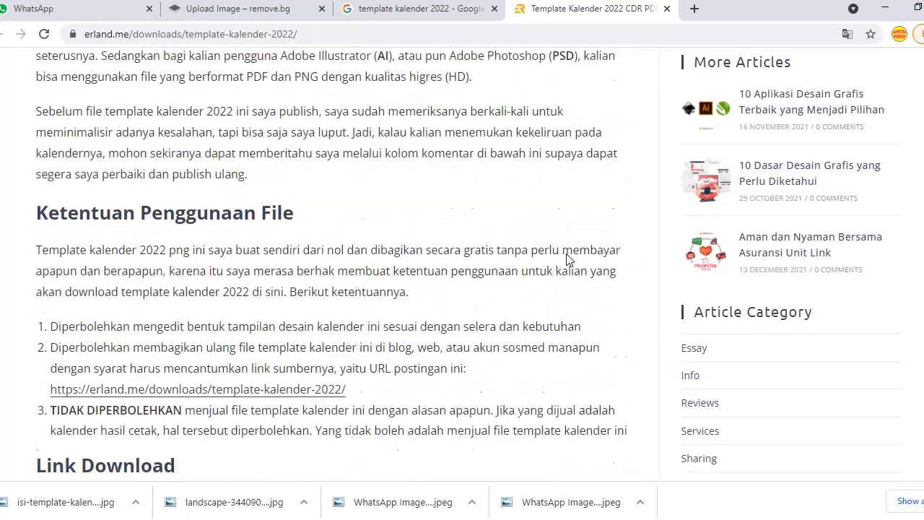
scroll(450, 255, up, 5)
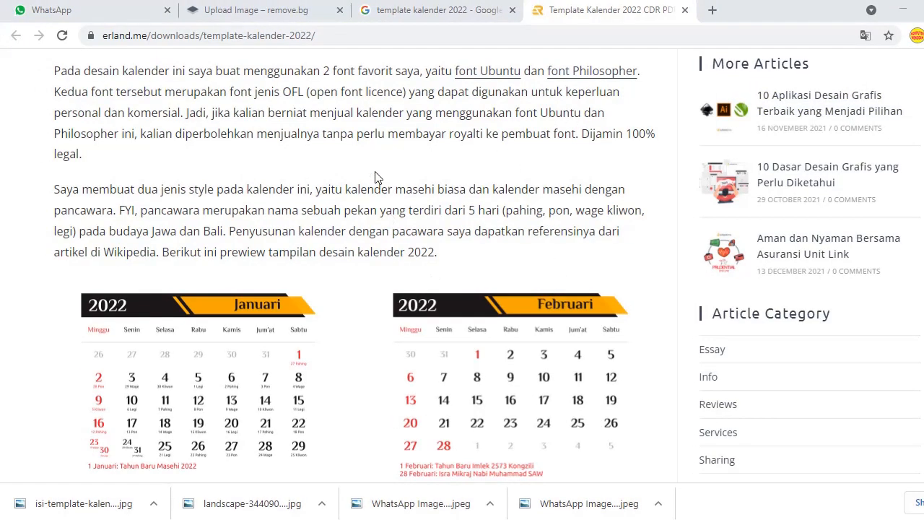
click(685, 10)
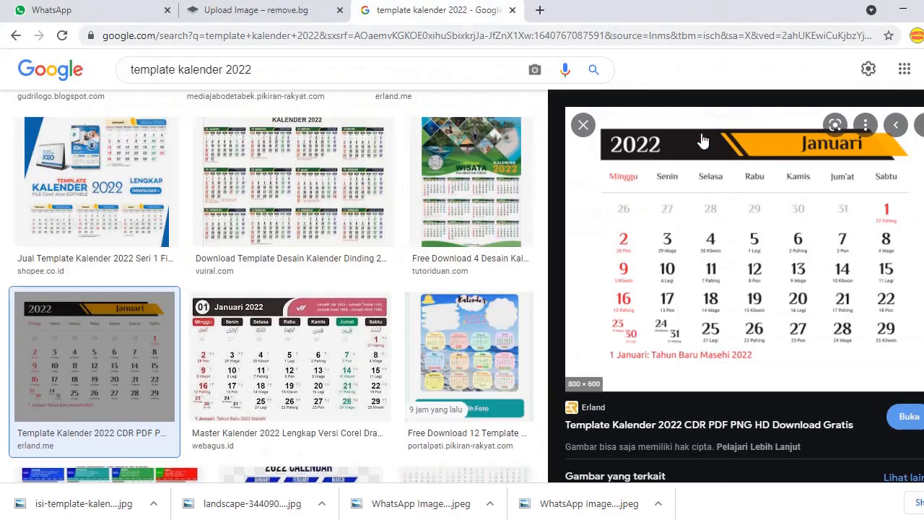
click(583, 126)
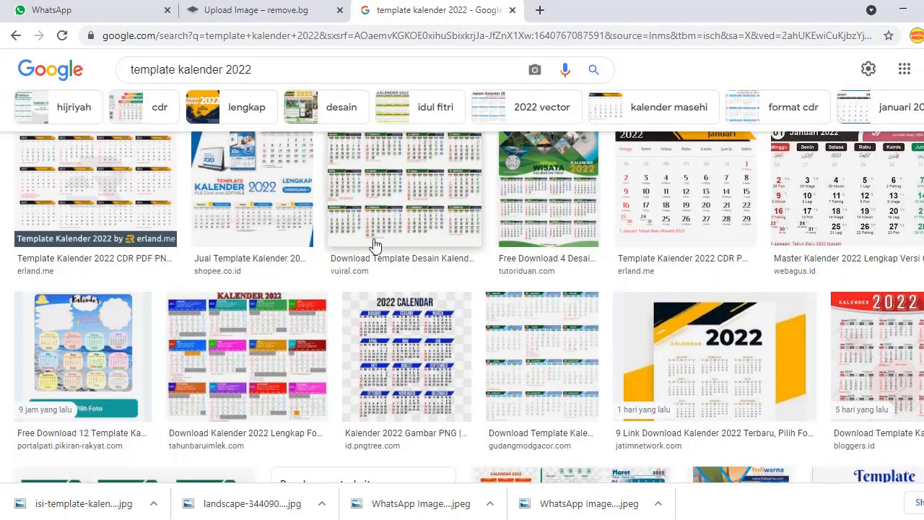
scroll(340, 246, up, 2)
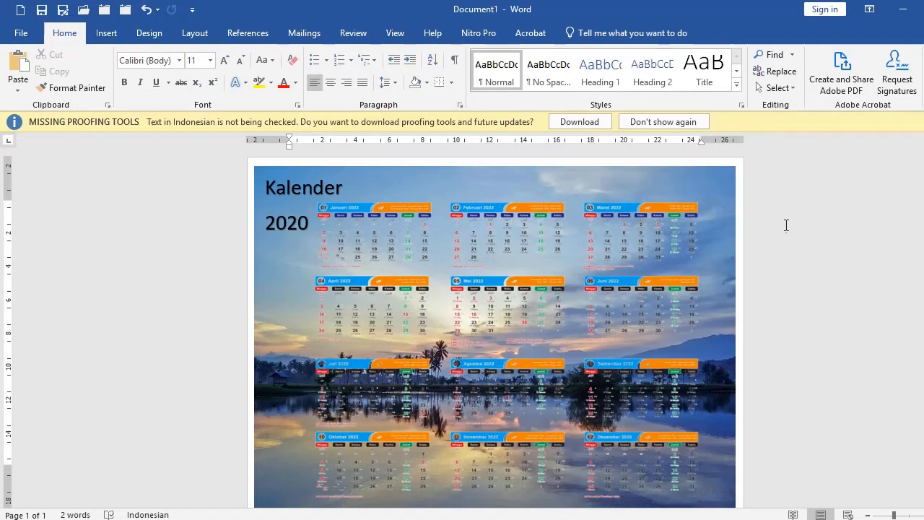
Step: Check the calendar's print preview, return to the document, and dismiss the Missing Proofing Tools notice
key(ctrl+p)
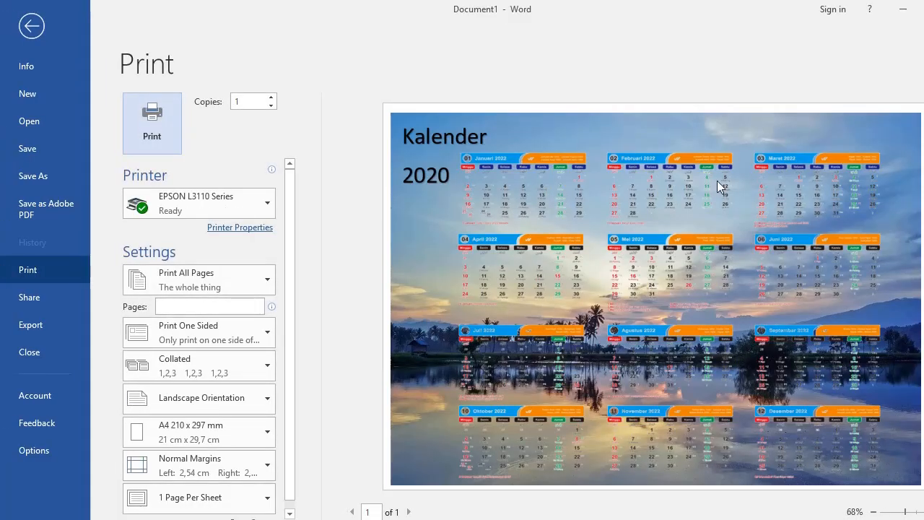
click(31, 26)
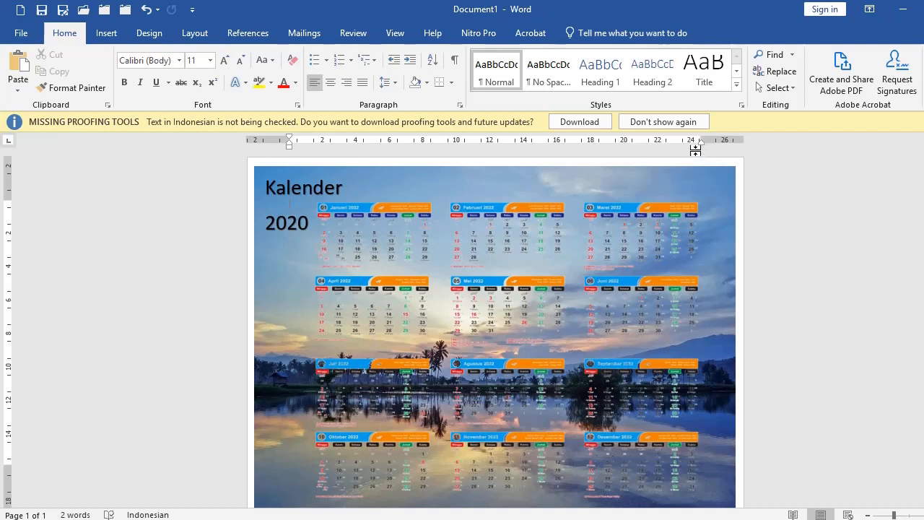
click(923, 122)
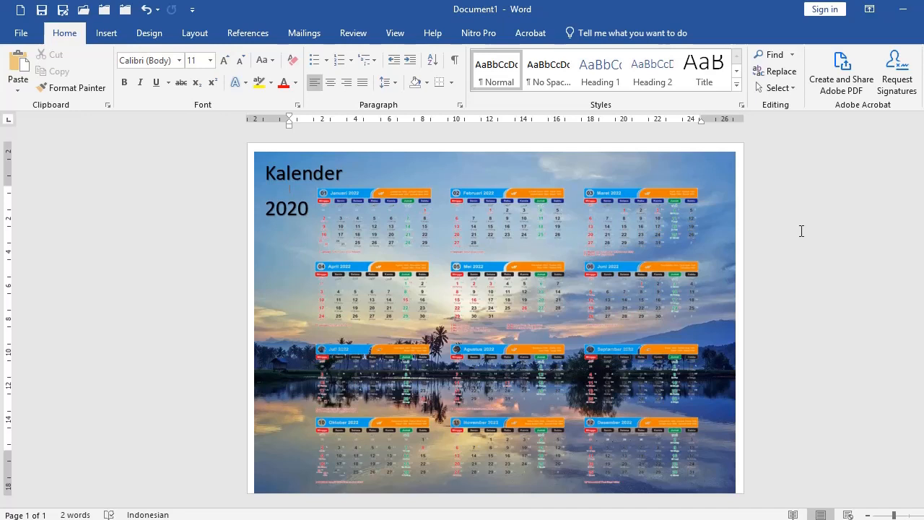
Step: Set Bluetooth to receive a file from the system tray
click(859, 517)
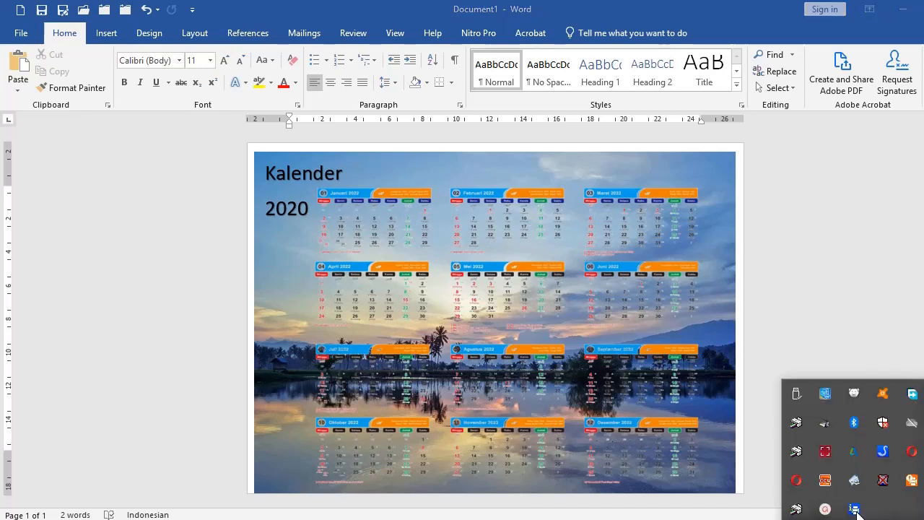
right_click(857, 433)
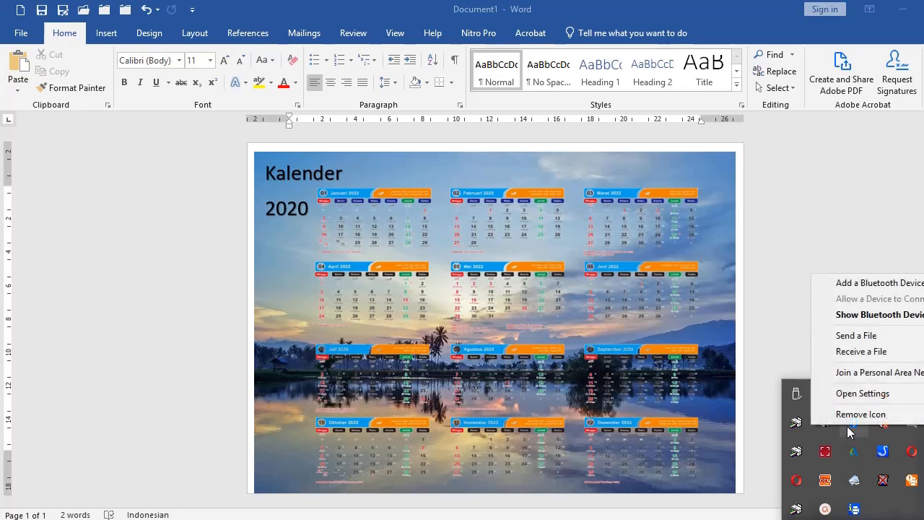
click(848, 351)
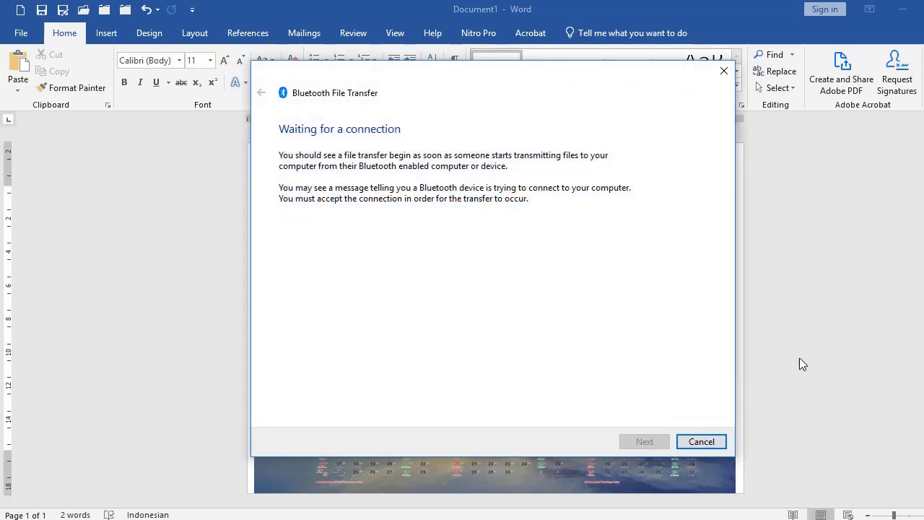